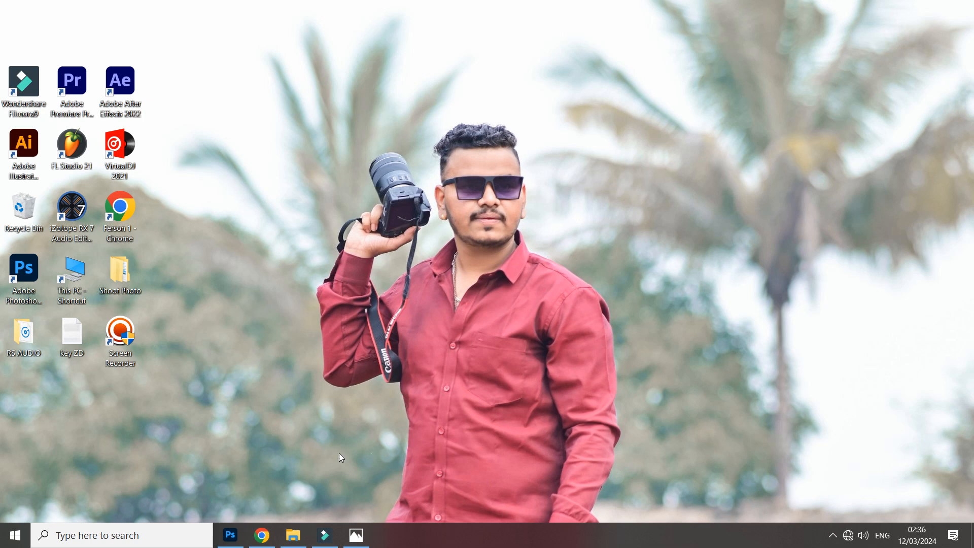
Switch to Photoshop and create a new 14 x 15 inch portrait document at 300 pixels/inch in RGB Color with a white background.
left_click(243, 534)
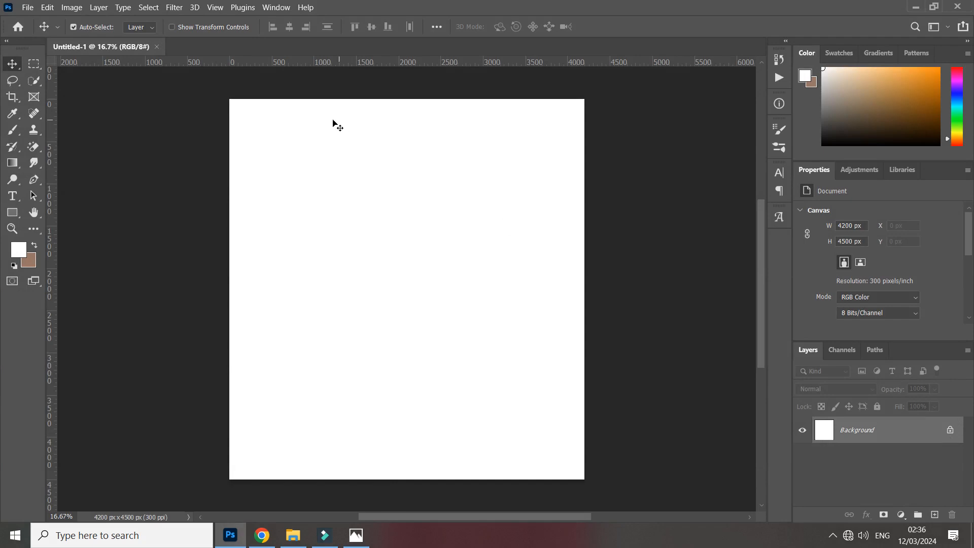
left_click(28, 7)
left_click(36, 19)
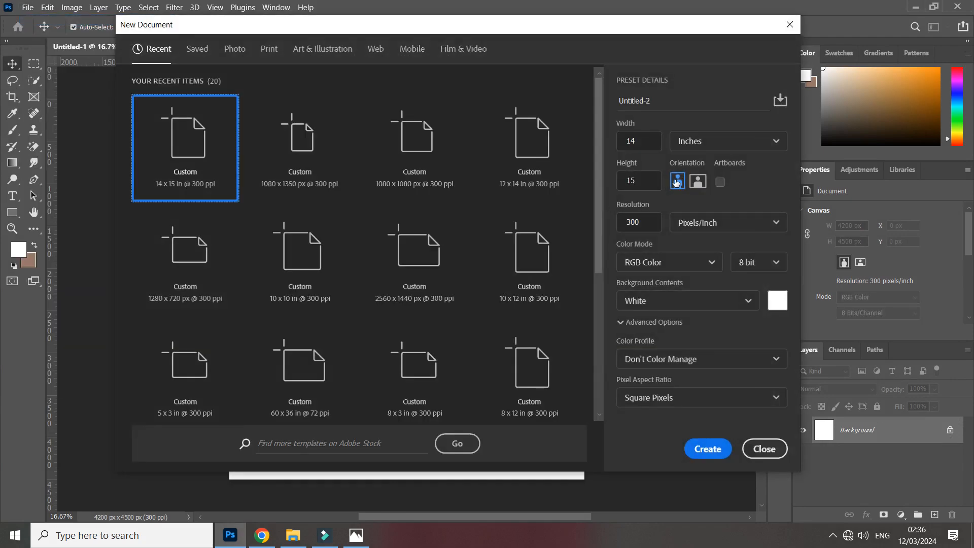
left_click(679, 141)
left_click(689, 182)
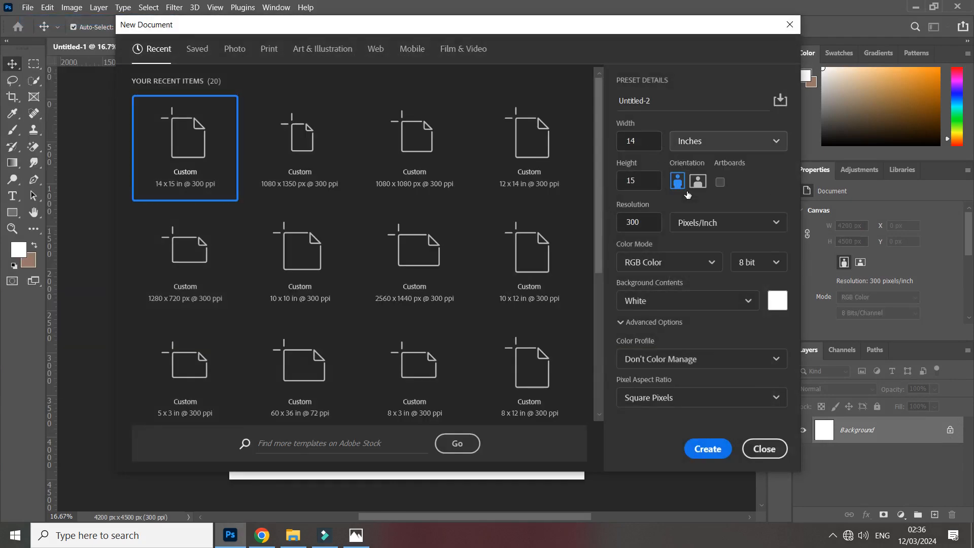
double_click(643, 180)
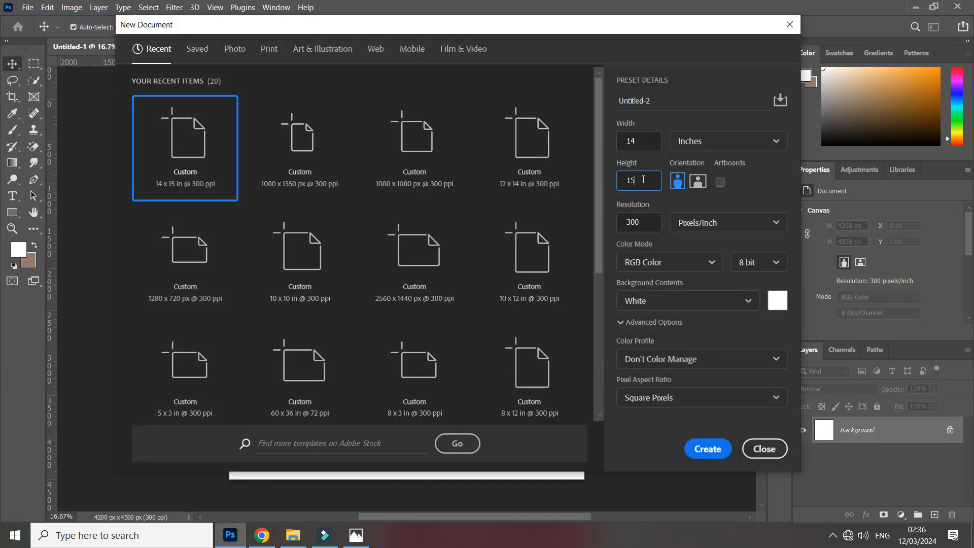
double_click(638, 145)
left_click(720, 226)
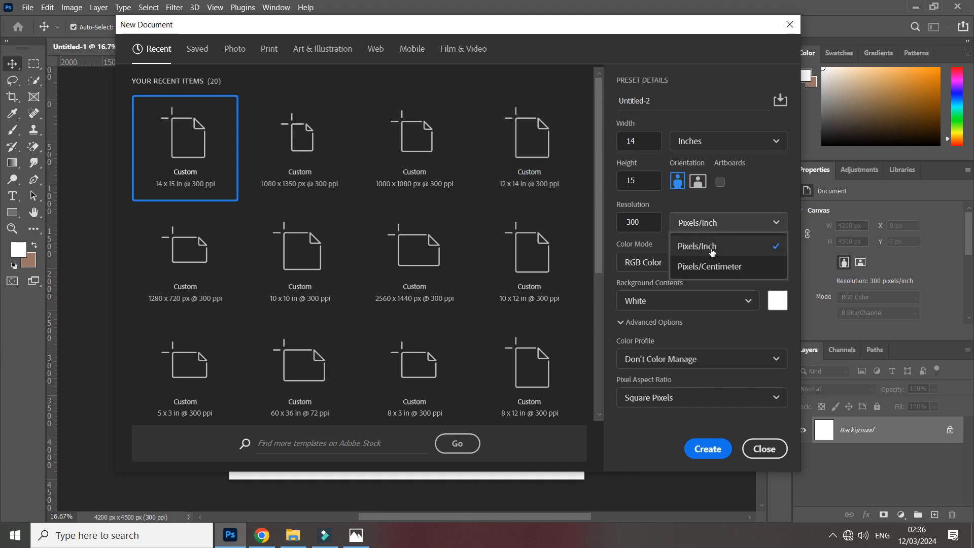
left_click(712, 252)
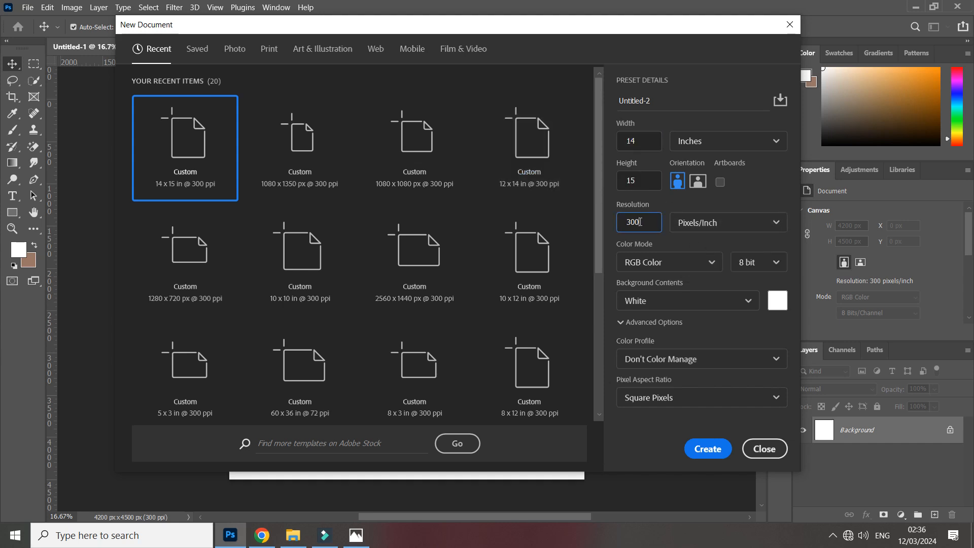
left_click(691, 448)
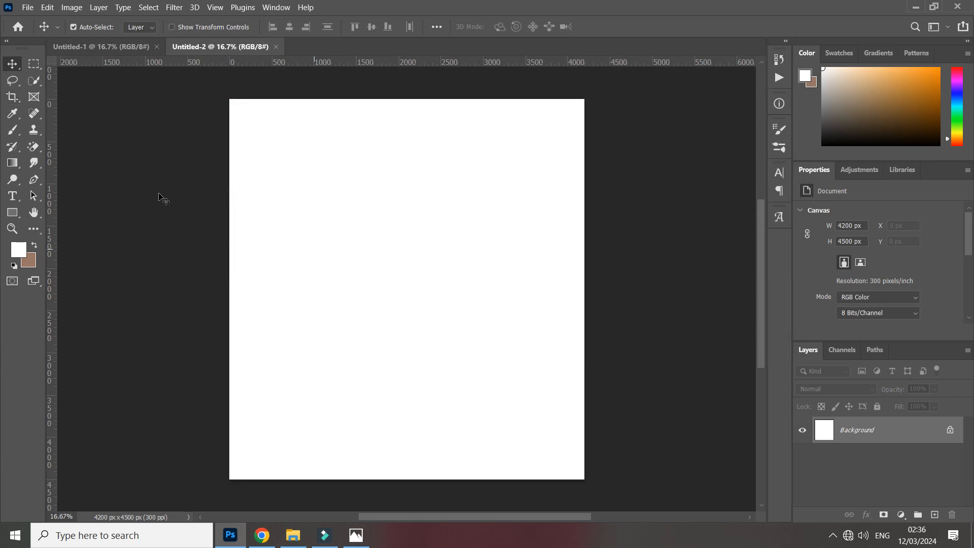
Place the mountain photo 12-17-21-images from the PHOTOSHOP BACKGROUND & PNG folder as an embedded object and scale it to 257%.
left_click(28, 8)
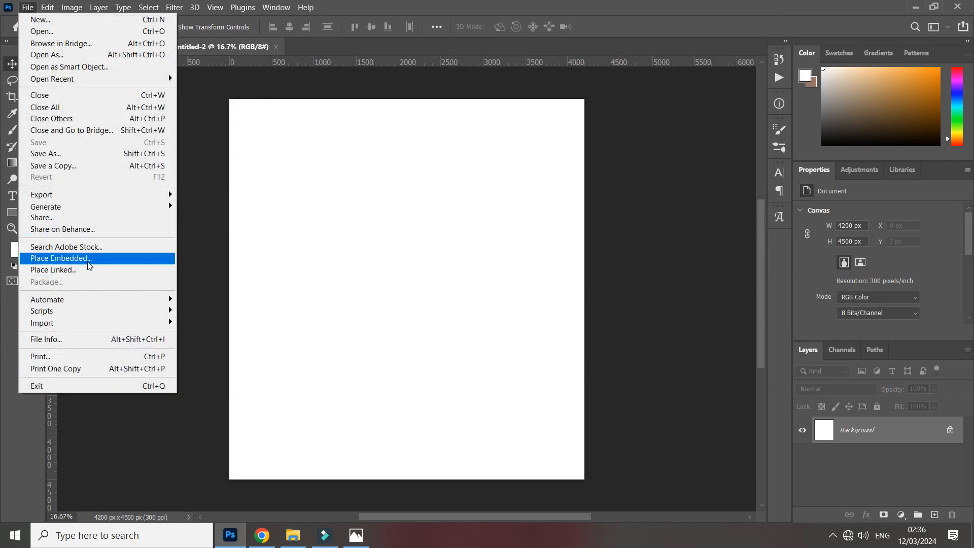
left_click(76, 258)
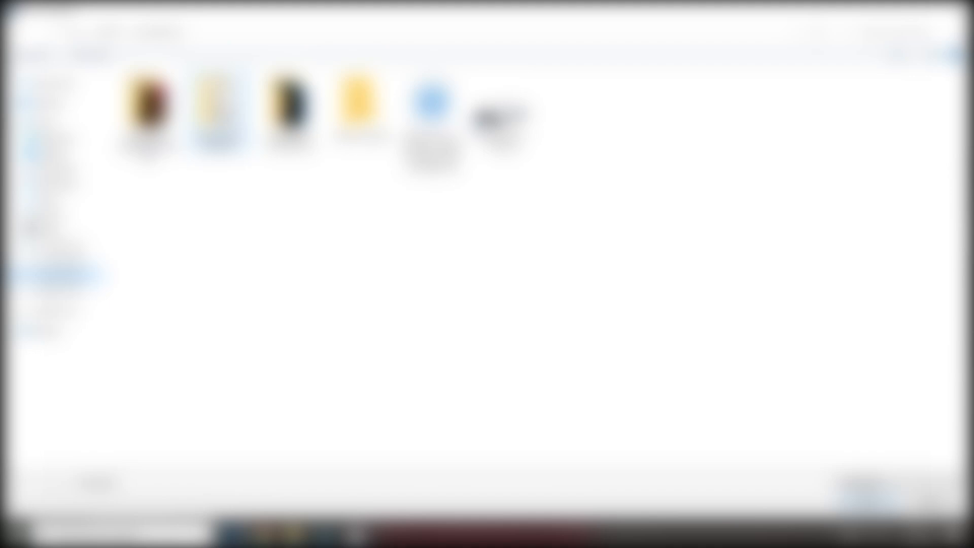
double_click(148, 115)
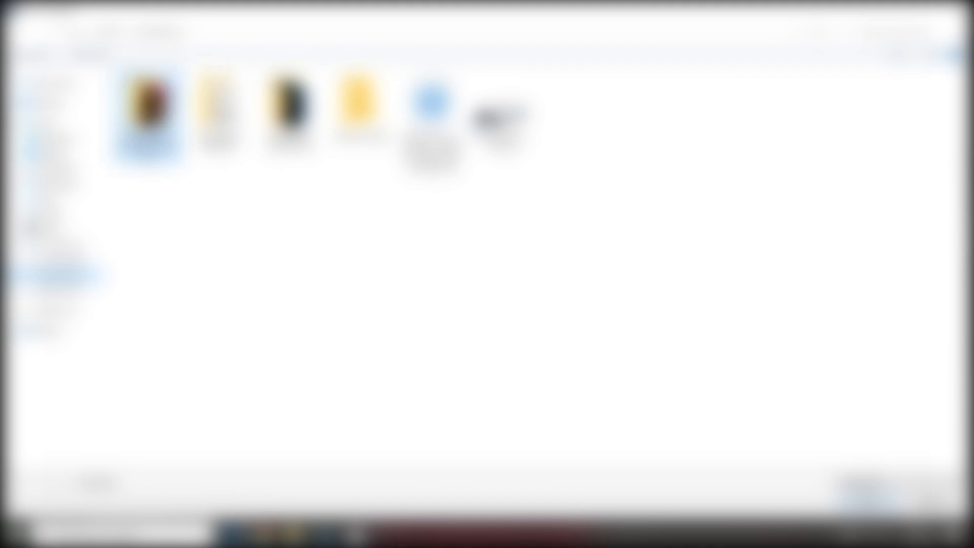
scroll(395, 242, "down", 3)
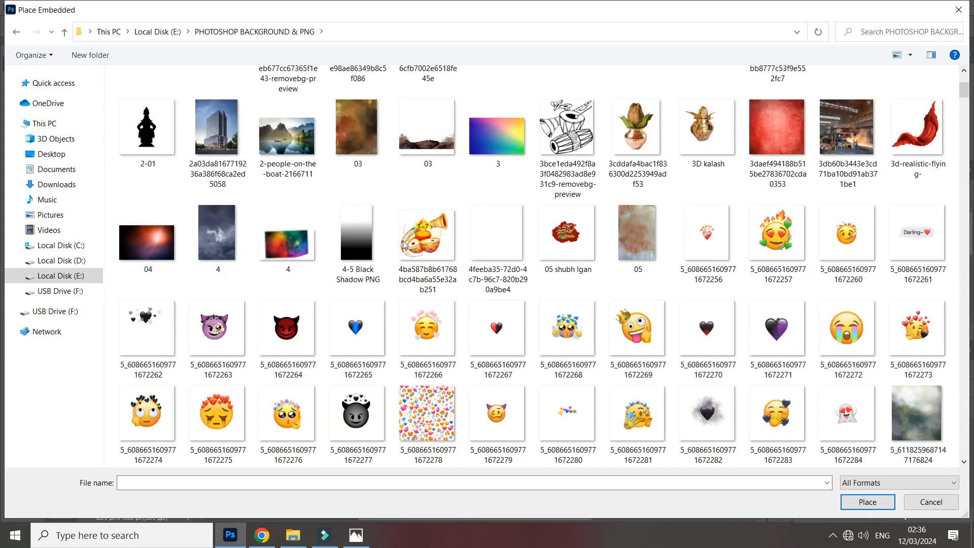
scroll(490, 282, "down", 6)
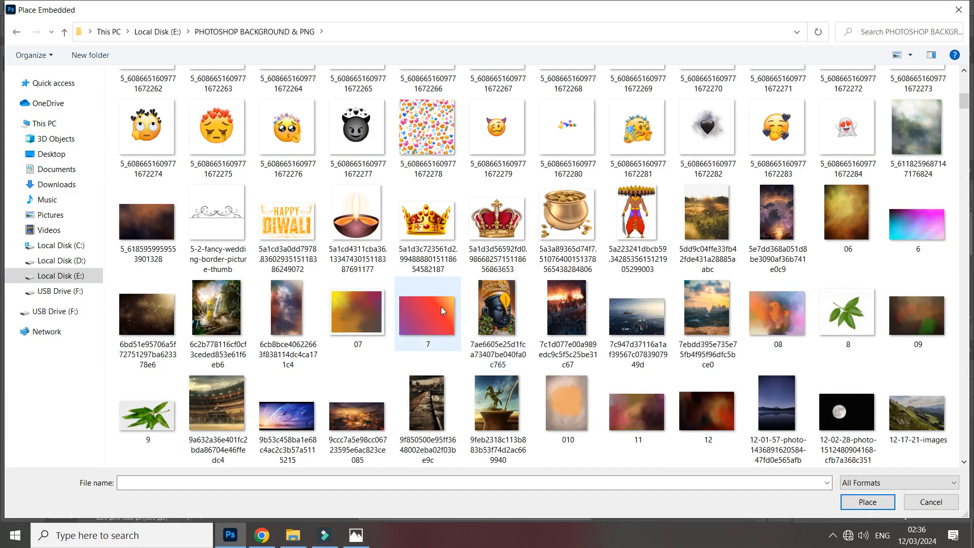
double_click(917, 412)
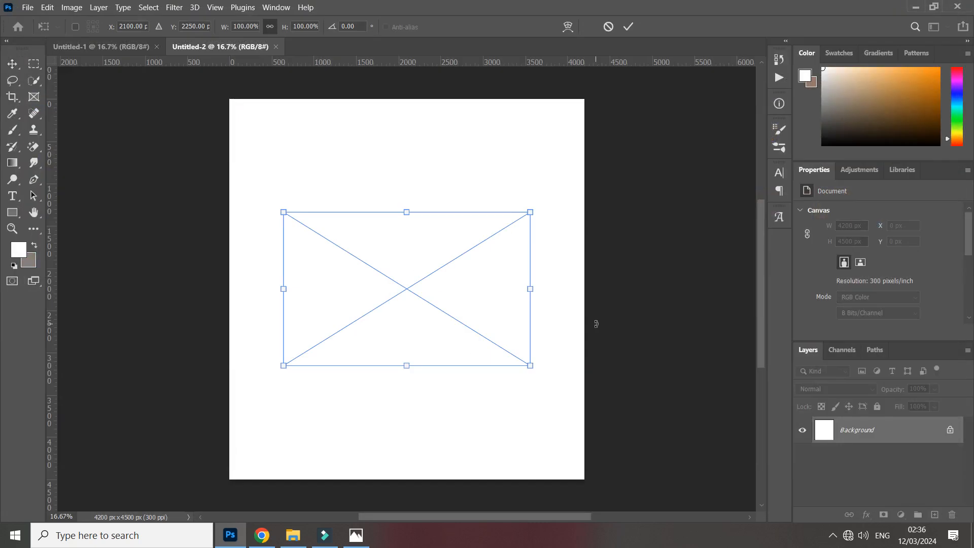
left_click_drag(285, 25, 383, 66)
left_click(627, 25)
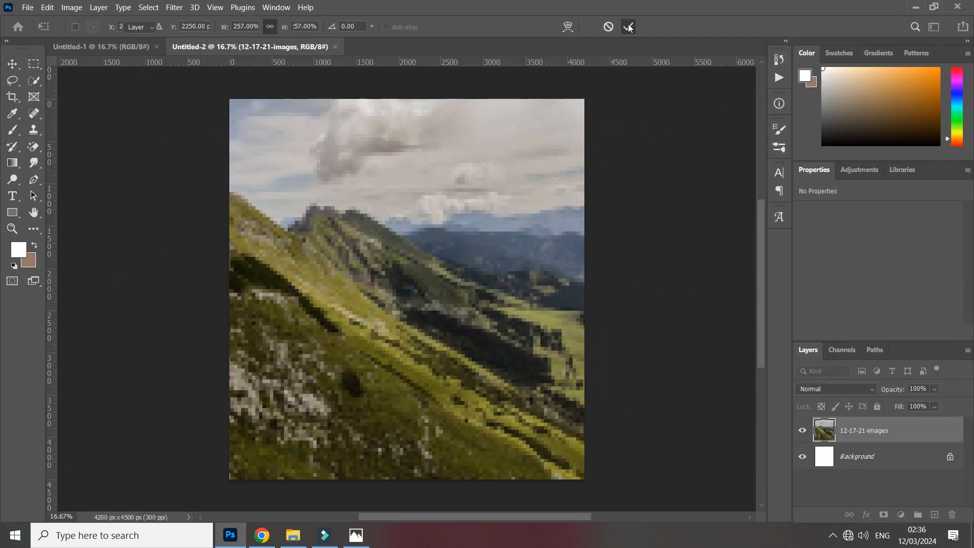
Apply a Gaussian Blur with a 37.4-pixel radius to the placed mountain photo.
key("ctrl+minus")
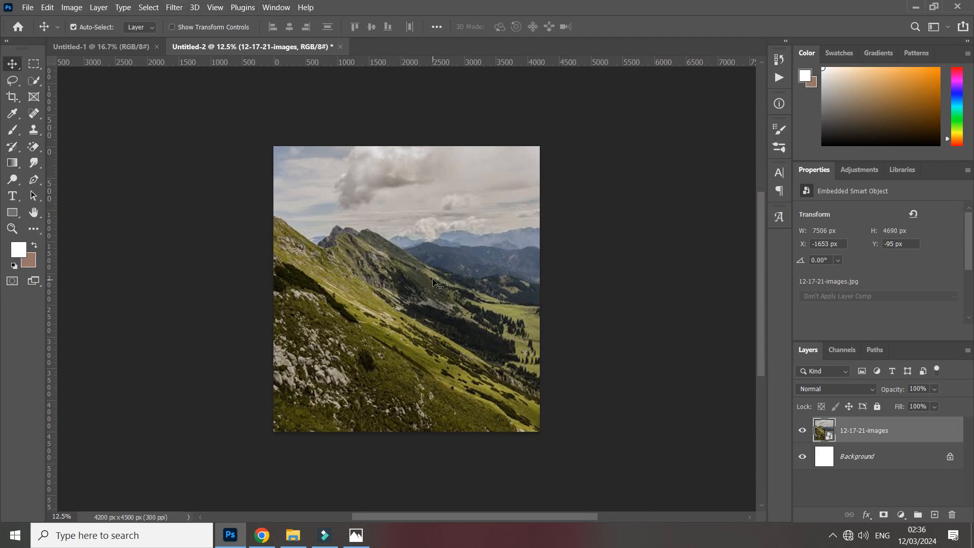
left_click(175, 11)
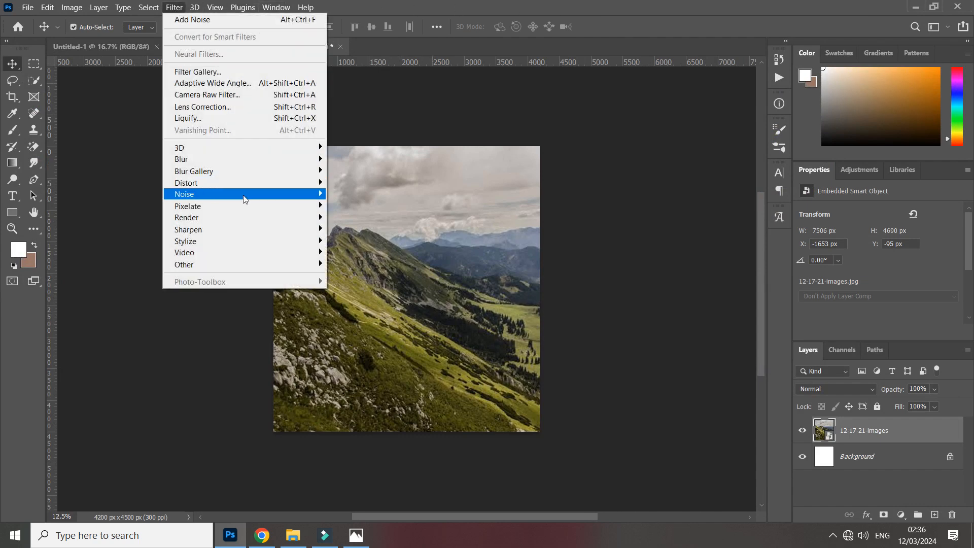
mouse_move(203, 159)
left_click(361, 205)
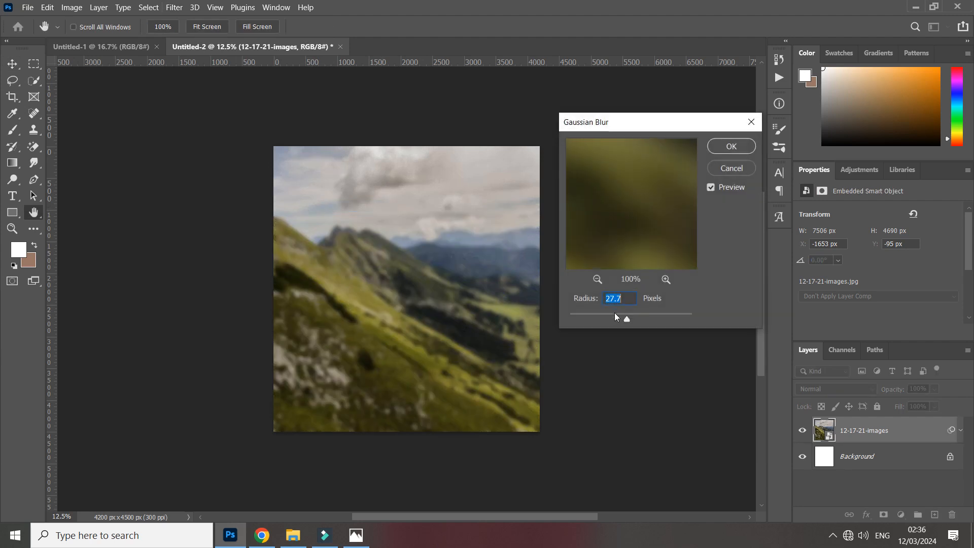
left_click(631, 319)
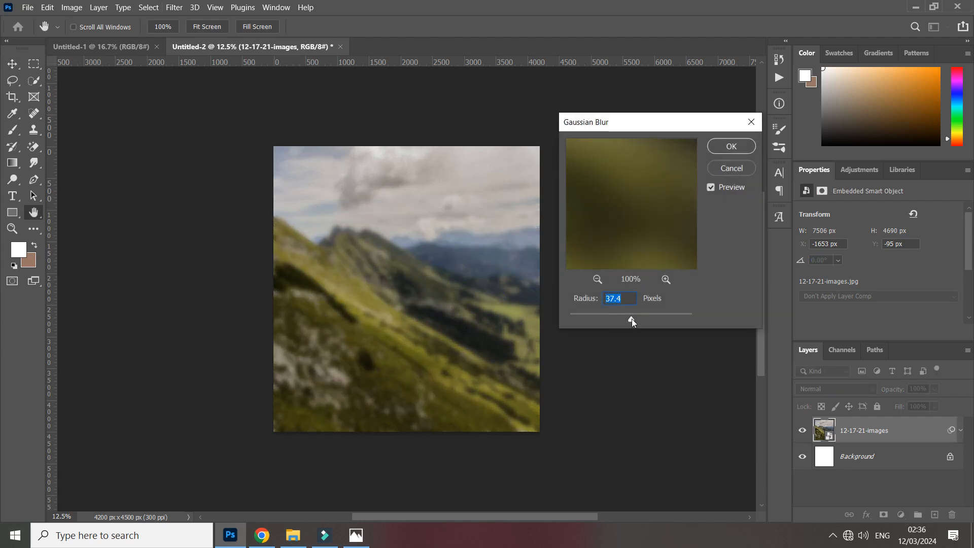
left_click(728, 148)
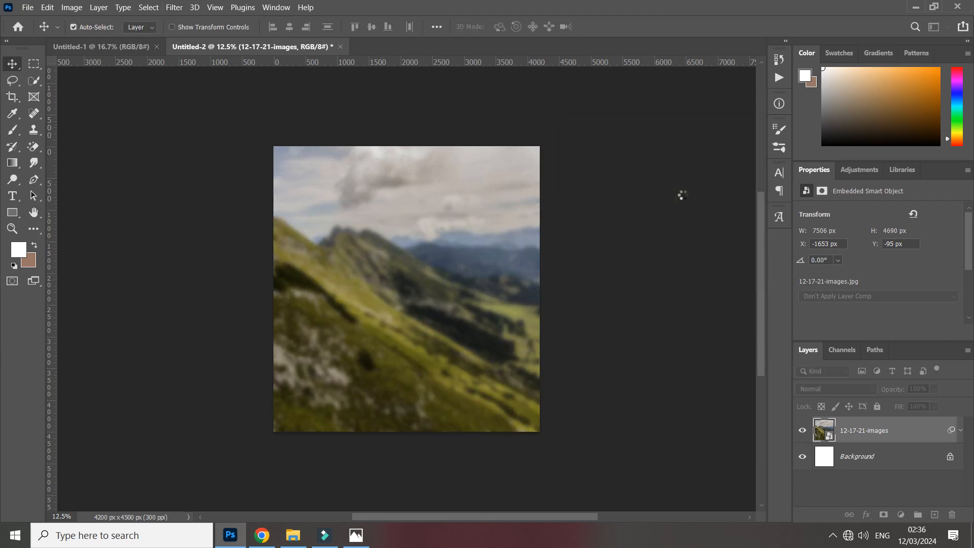
Examine the blurred mountain background both up close and as a whole.
key("ctrl+plus")
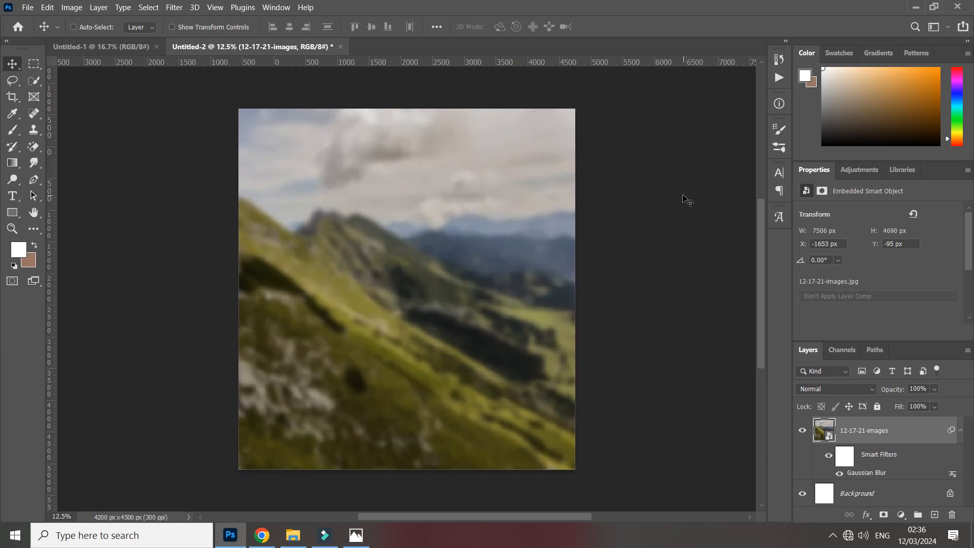
key("ctrl+minus")
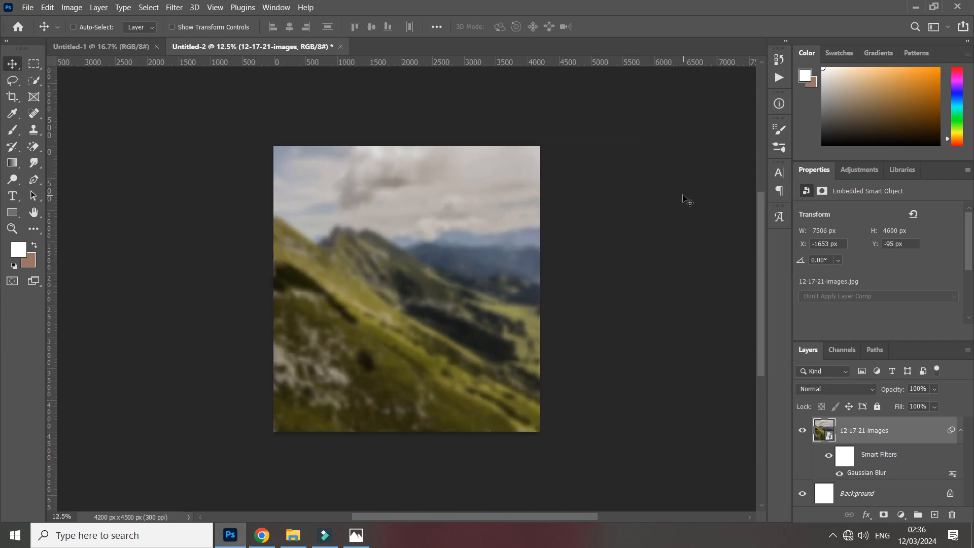
key("ctrl+minus")
key("ctrl+minus")
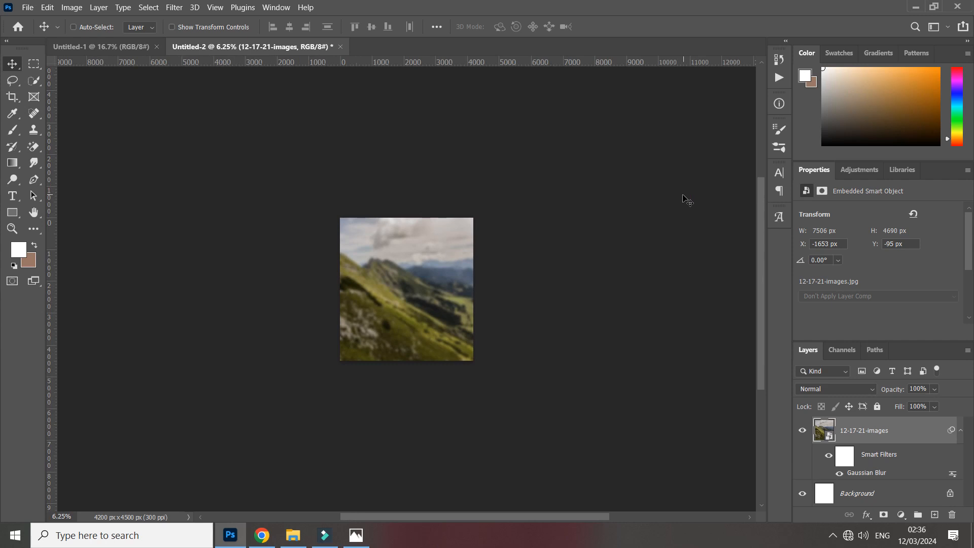
key("ctrl+plus")
key("ctrl+plus")
key("ctrl+plus")
key("ctrl+plus")
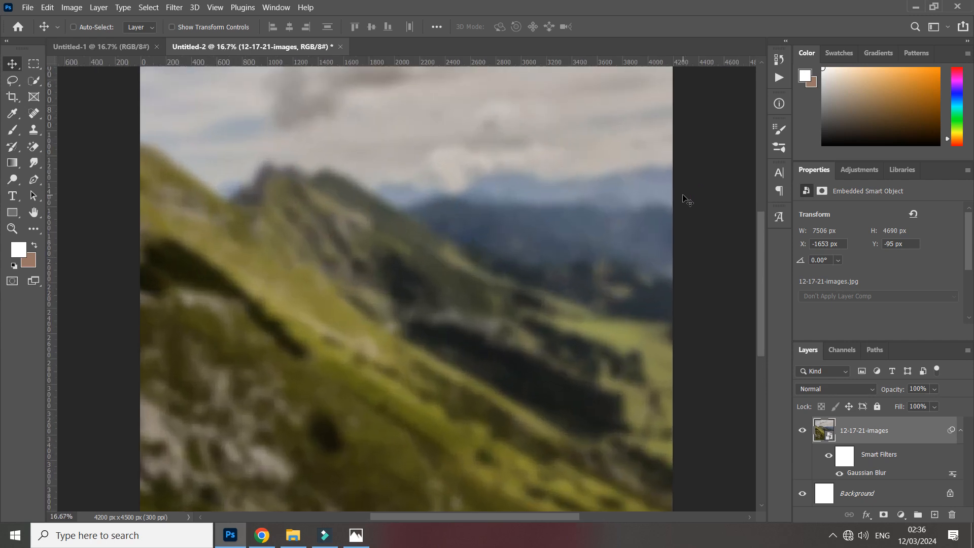
key("ctrl+minus")
key("ctrl+minus")
key("ctrl+plus")
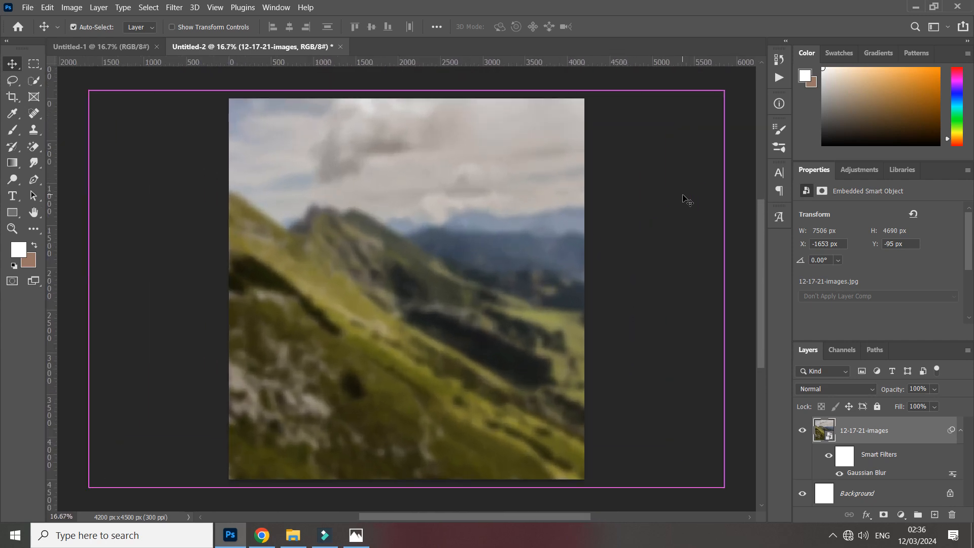
Add a new empty layer above the mountain photo and activate the Brush tool with the 3400 px textured brush.
left_click(932, 514)
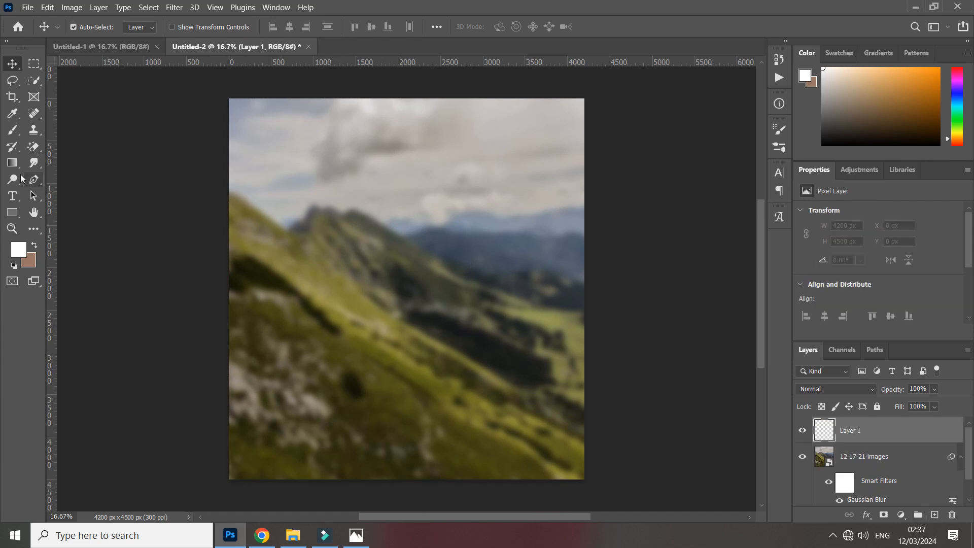
key("b")
right_click(459, 279)
left_click(499, 388)
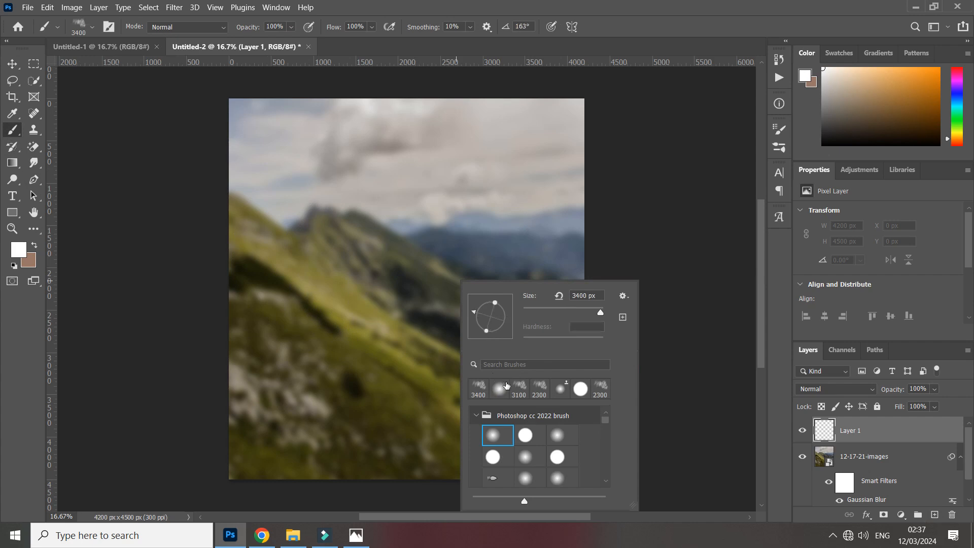
left_click(883, 437)
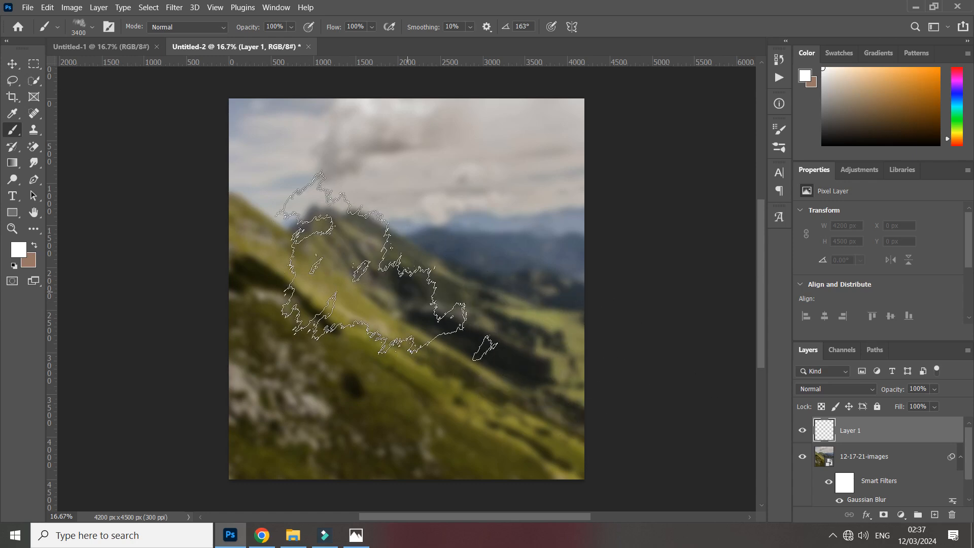
Look through the brush preset folders, including Fog Brushes 2 and 20 Painter Brushes, collapsing the expanded ones.
right_click(396, 282)
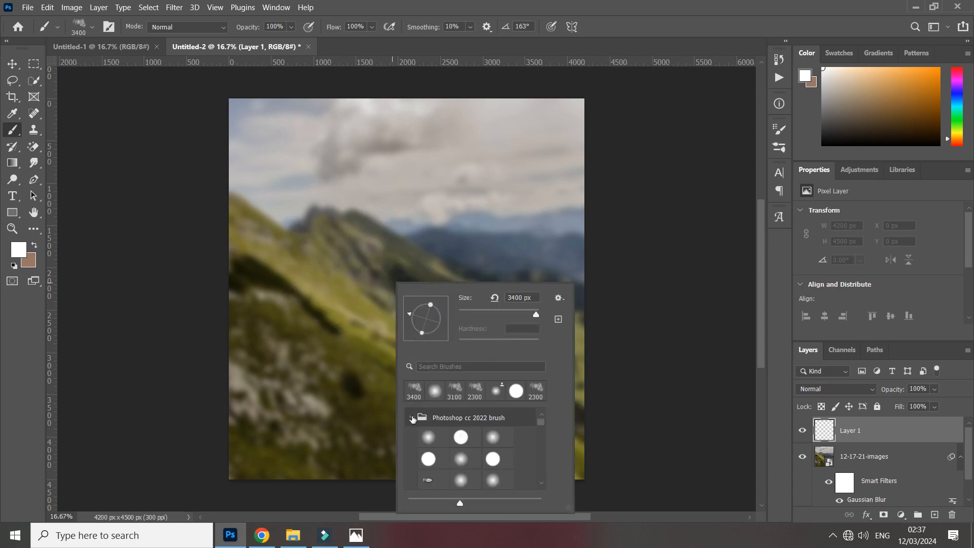
left_click(411, 416)
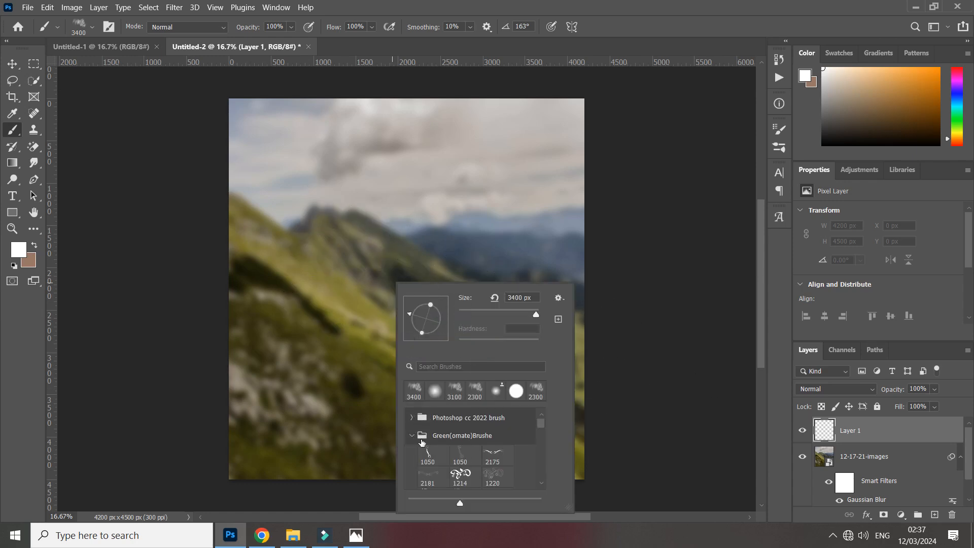
left_click(423, 437)
left_click(425, 439)
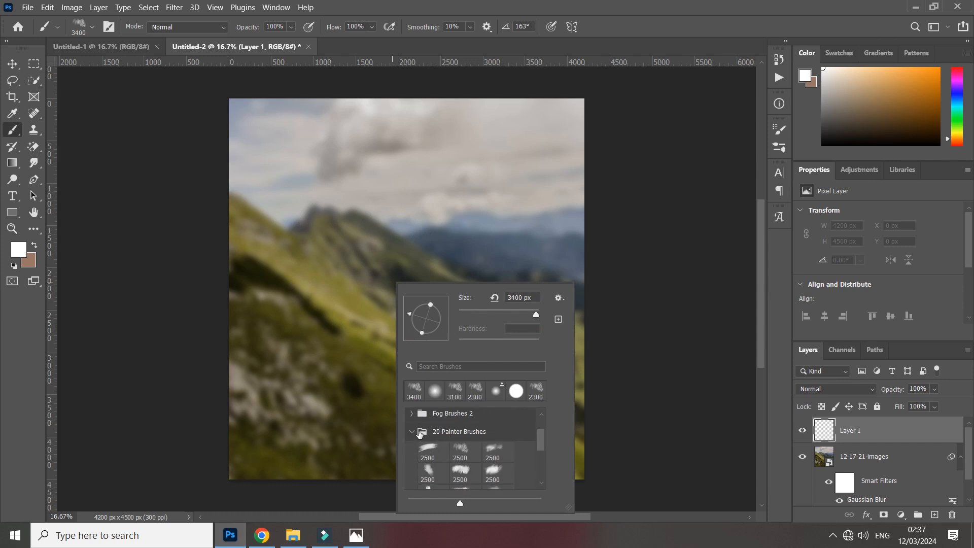
left_click(414, 433)
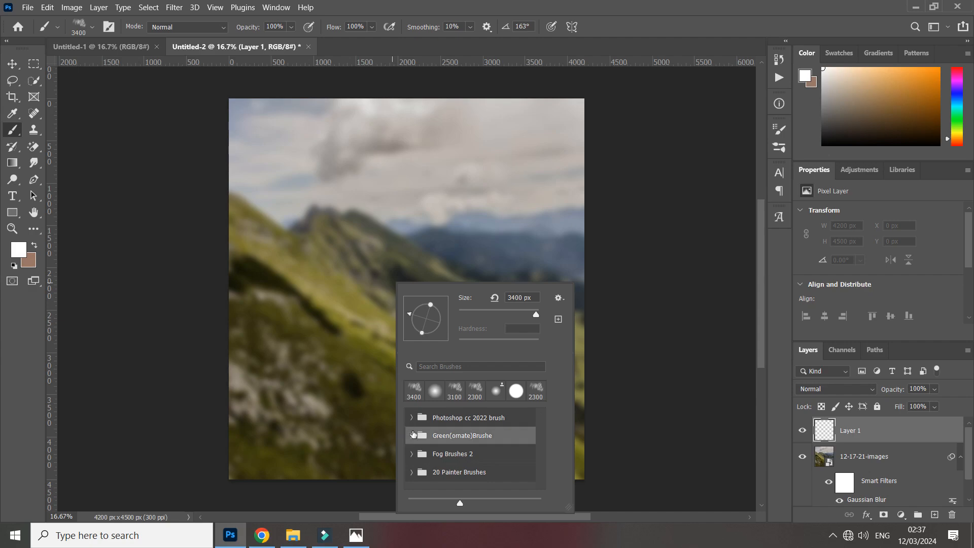
key("Escape")
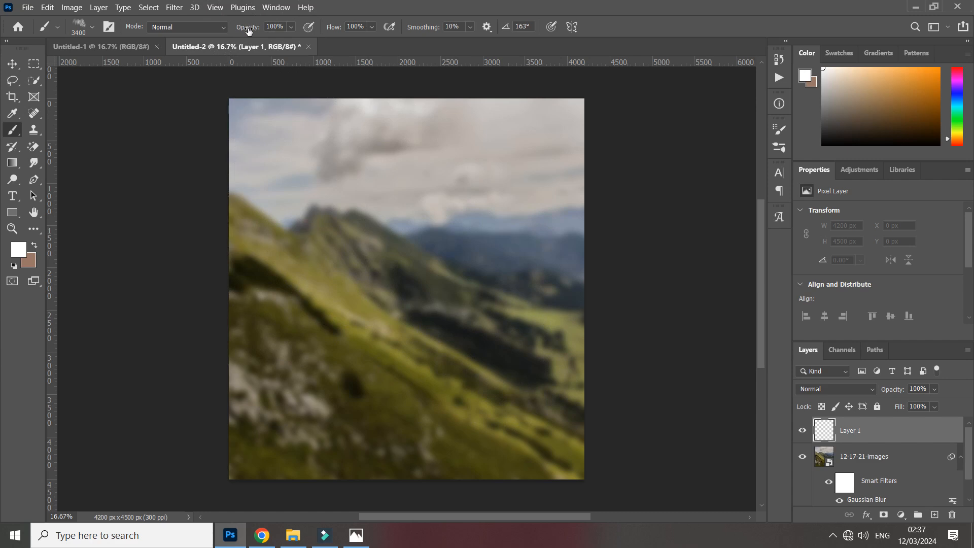
Set the brush opacity to 32% and sample the light grey of the clouds as the brush colour.
mouse_move(248, 31)
left_mouse_down()
mouse_move(212, 28)
mouse_move(241, 29)
left_mouse_up()
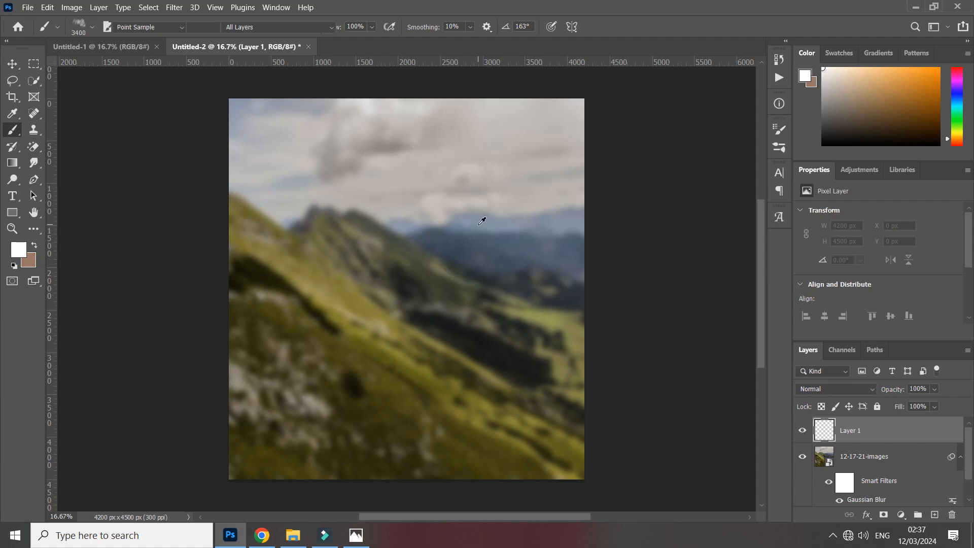
key("i")
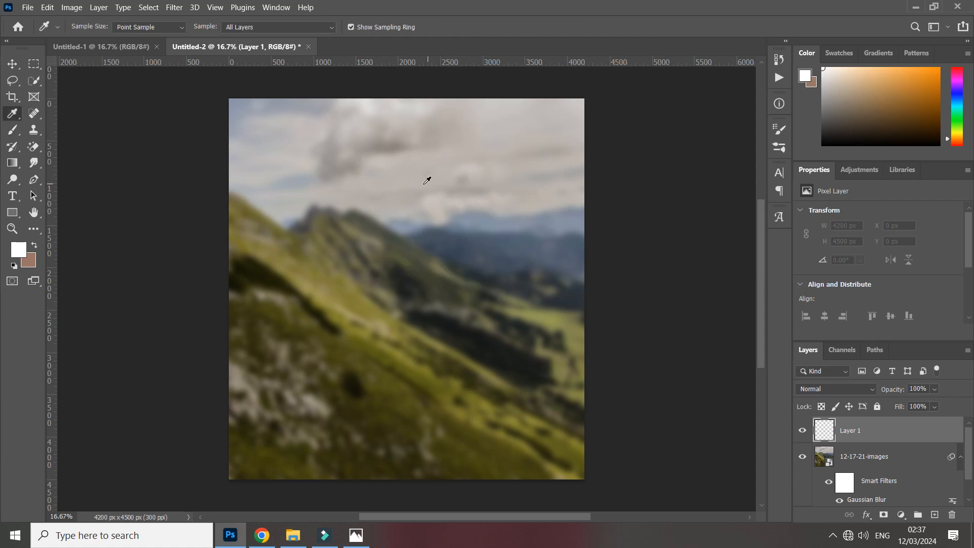
left_click(427, 181)
key("b")
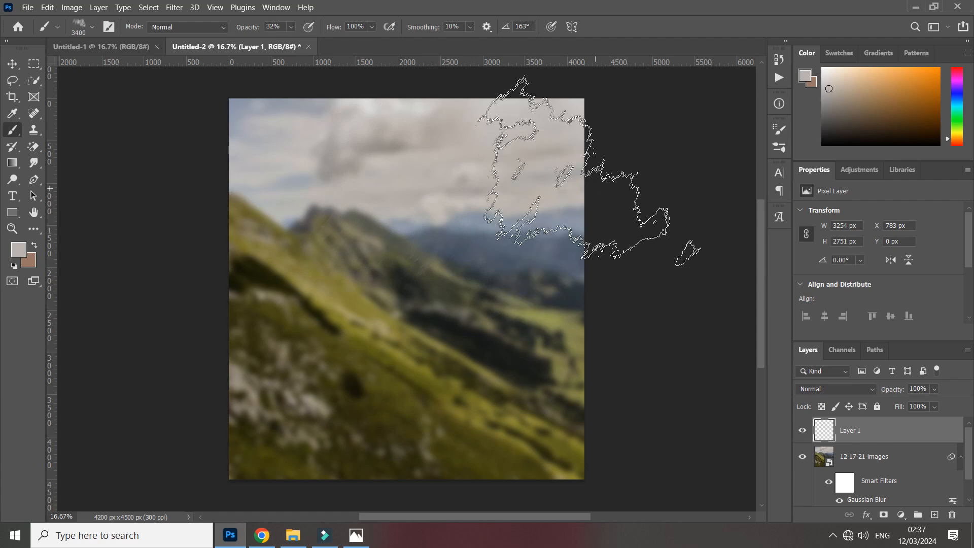
Dab the light grey texture across the sky and paint the distant mountains with their own sampled slate blue.
left_click(586, 172)
left_click(333, 158)
key("i")
left_click(581, 258)
key("b")
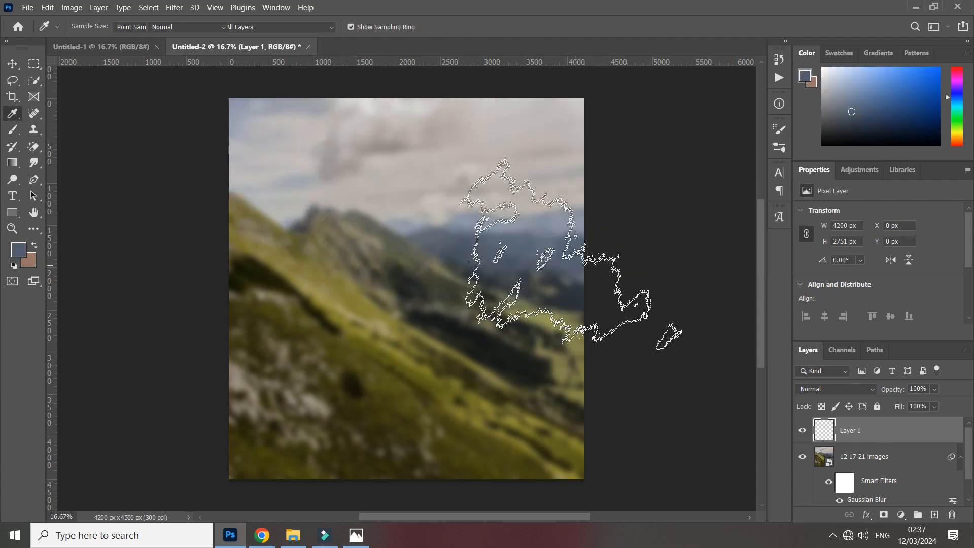
left_click(554, 261)
Sample the olive and dark green of the upper hillside and dab each colour over its own area.
key("i")
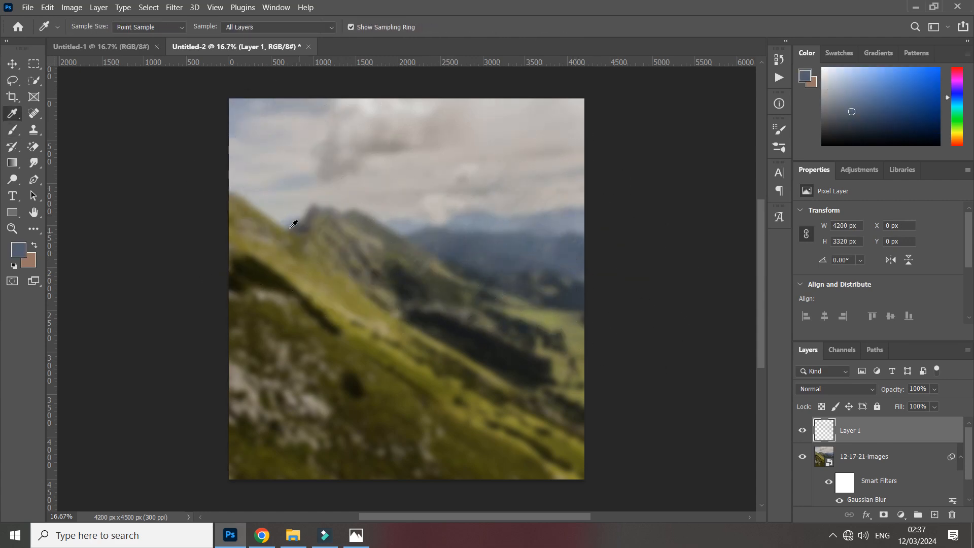
left_click(269, 214)
key("b")
left_click(301, 256)
key("i")
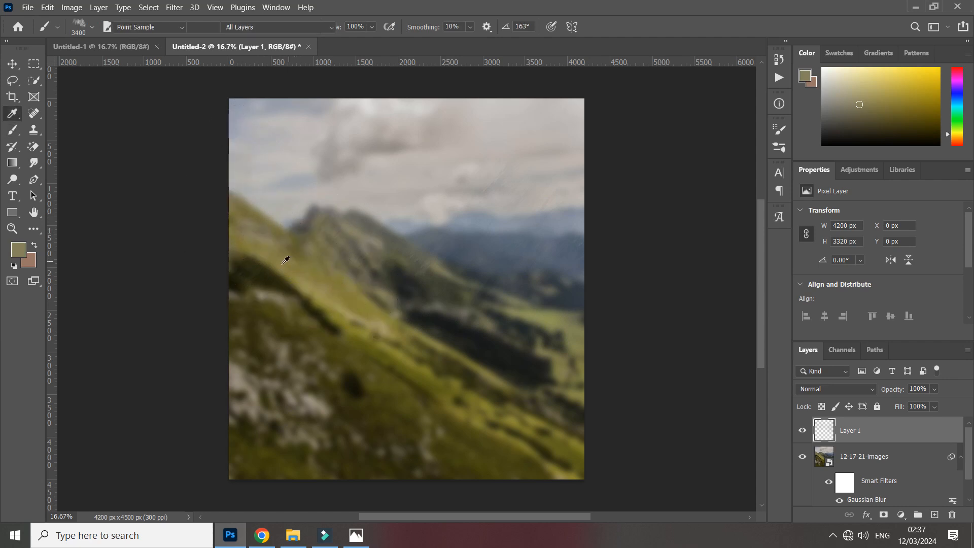
left_click(266, 271)
key("b")
left_click(253, 288)
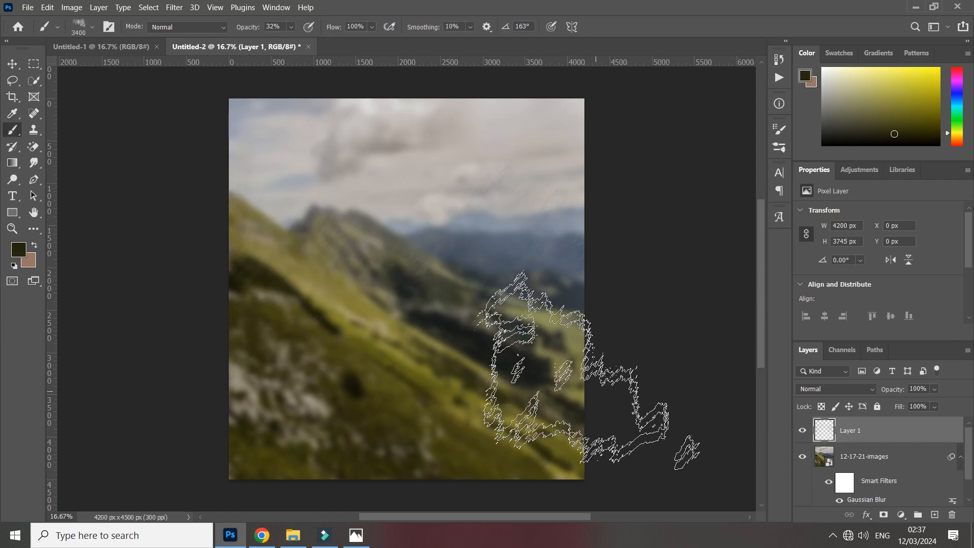
Sample the olive green at the photo's lower right edge and dab it over the lower right slope.
key("i")
left_click(577, 387)
key("b")
left_click(575, 390)
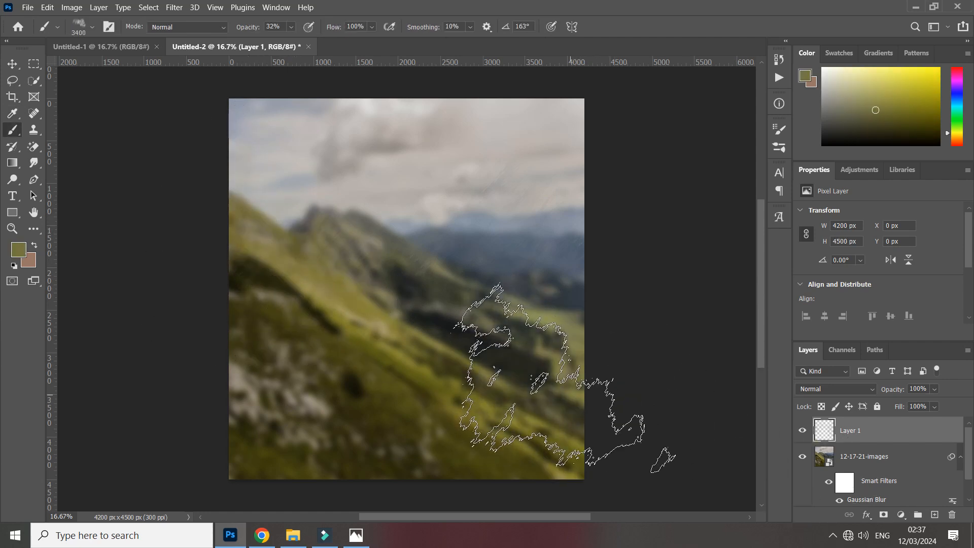
scroll(574, 391, "down", 1)
left_click(533, 388)
Sample the darker olive and brown tones of the lower grassy slope and paint texture there with them.
key("i")
left_click(520, 401)
key("b")
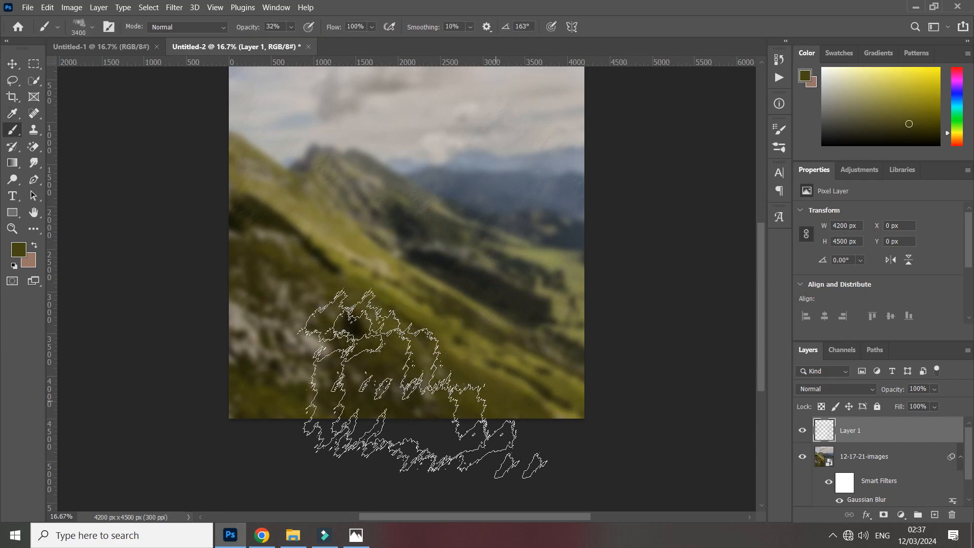
key("i")
left_click(382, 391)
key("b")
Sample the grey-brown of the rocky patch and the dark tone below the peak, painting texture with each.
key("i")
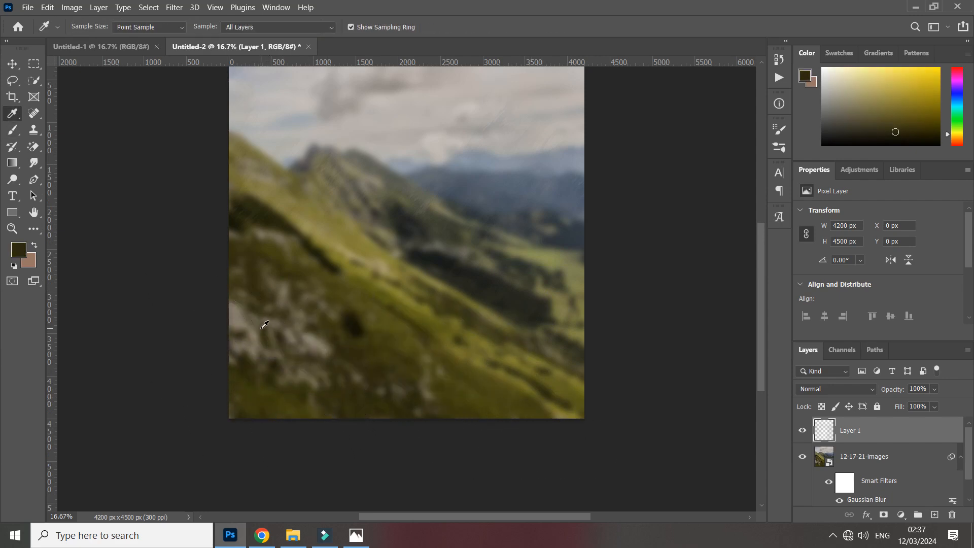
left_click(260, 322)
key("b")
scroll(386, 324, "up", 1)
key("i")
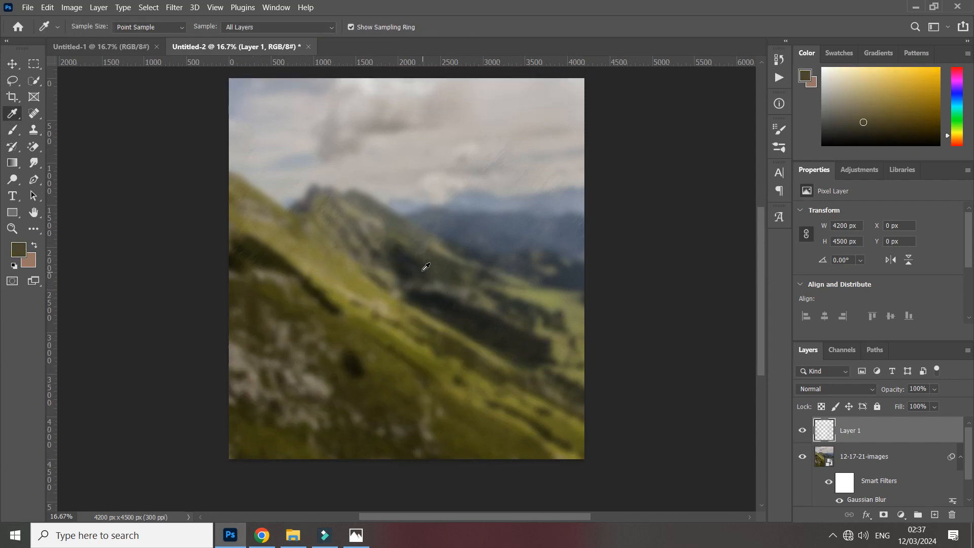
left_click(411, 260)
key("b")
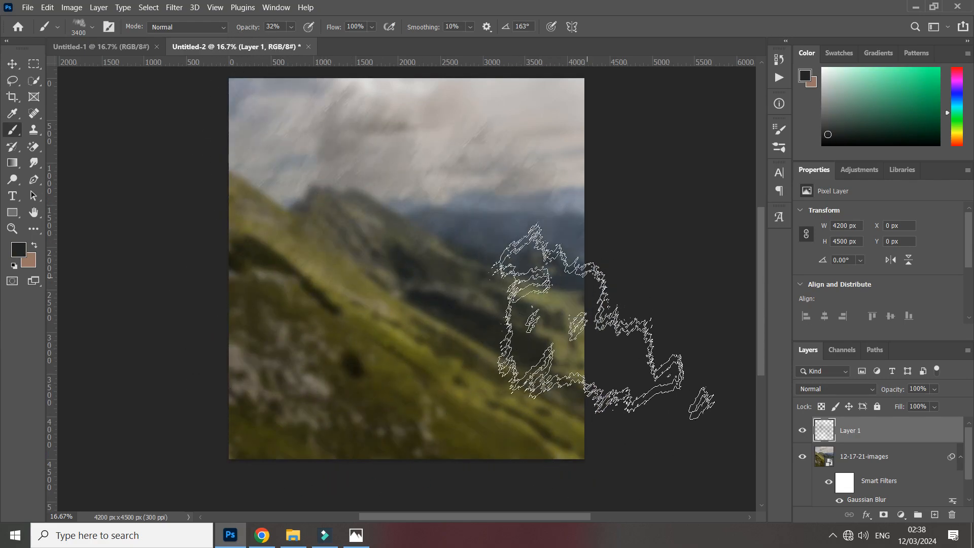
Choose white as the brush colour and paint misty texture over the sky, ridge and hillside.
left_click(822, 68)
left_click(556, 182)
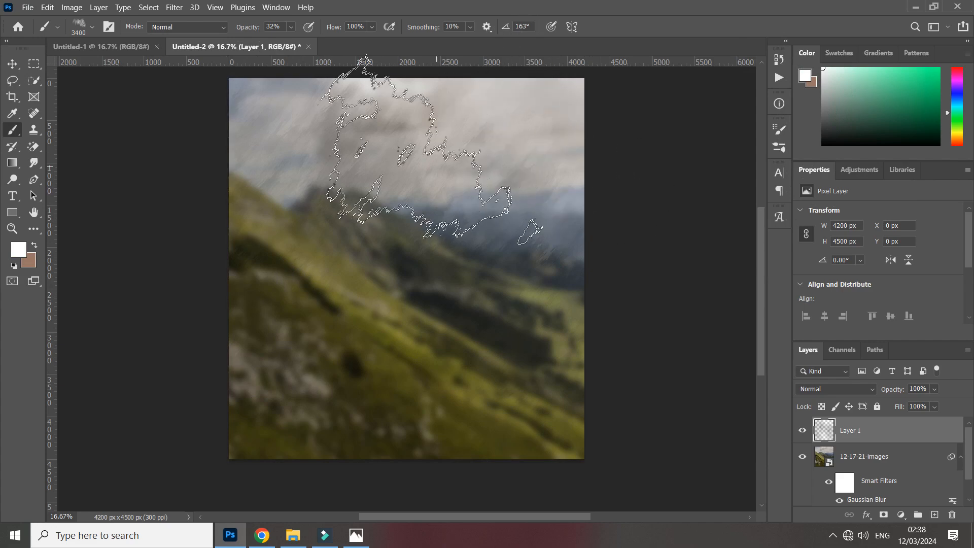
mouse_move(316, 121)
left_mouse_down()
mouse_move(484, 244)
mouse_move(359, 360)
mouse_move(270, 406)
mouse_move(468, 390)
mouse_move(476, 410)
left_mouse_up()
key("ctrl+minus")
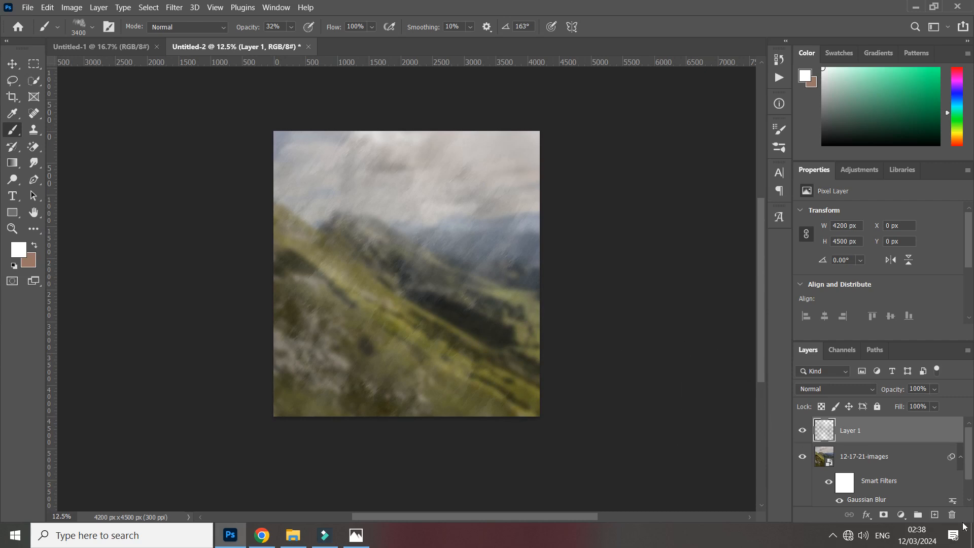
Add a new layer in Overlay blend mode and dab saturated orange around the ridge and lower sky.
left_click(934, 515)
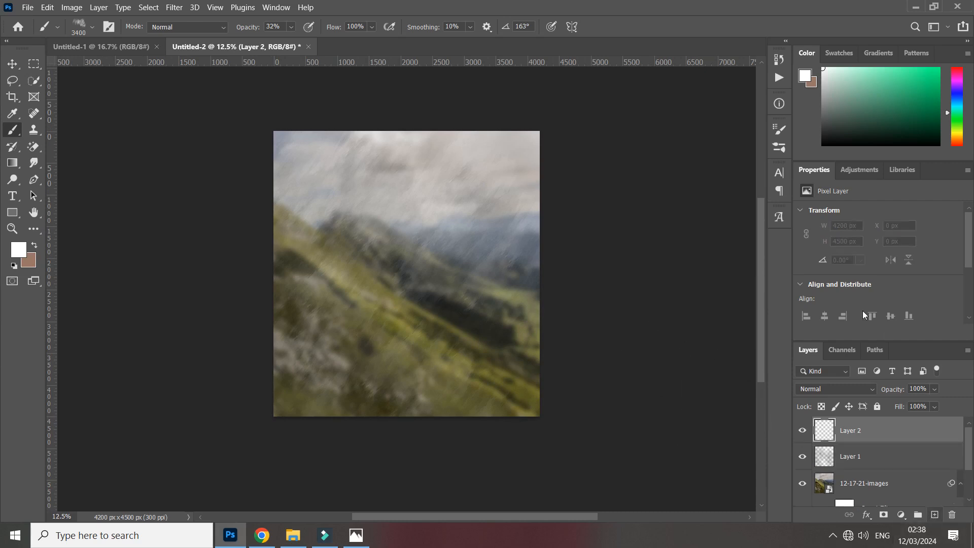
left_click(813, 388)
left_click(810, 358)
left_click(939, 68)
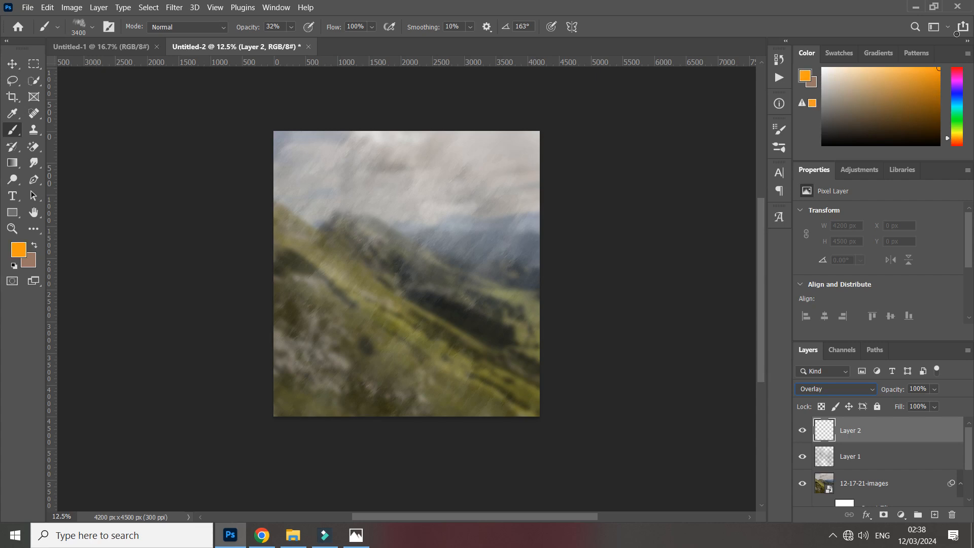
left_click(457, 231)
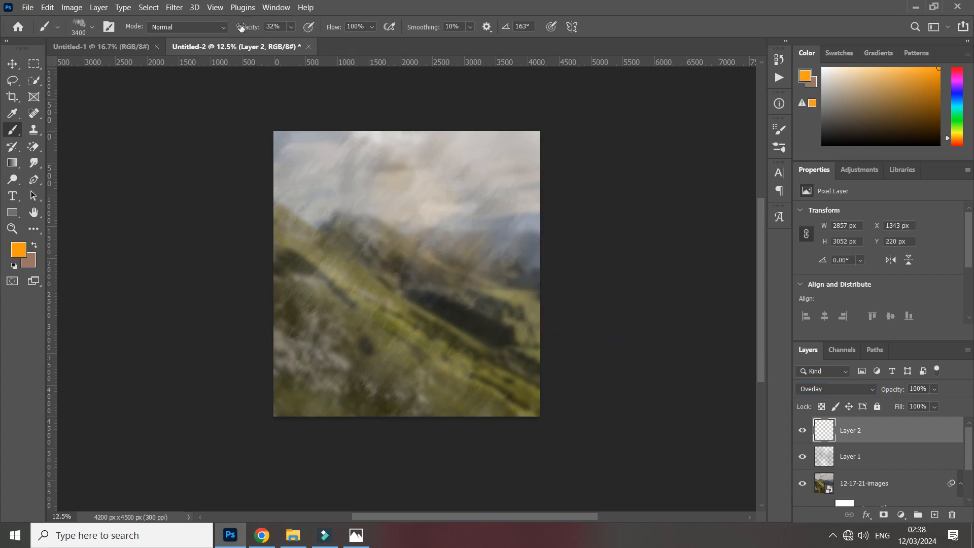
Set the brush opacity to 60% and enlarge the textured brush to 4000 px.
left_click_drag(243, 28, 263, 34)
key("bracketright")
key("bracketright")
key("bracketright")
key("bracketright")
key("bracketright")
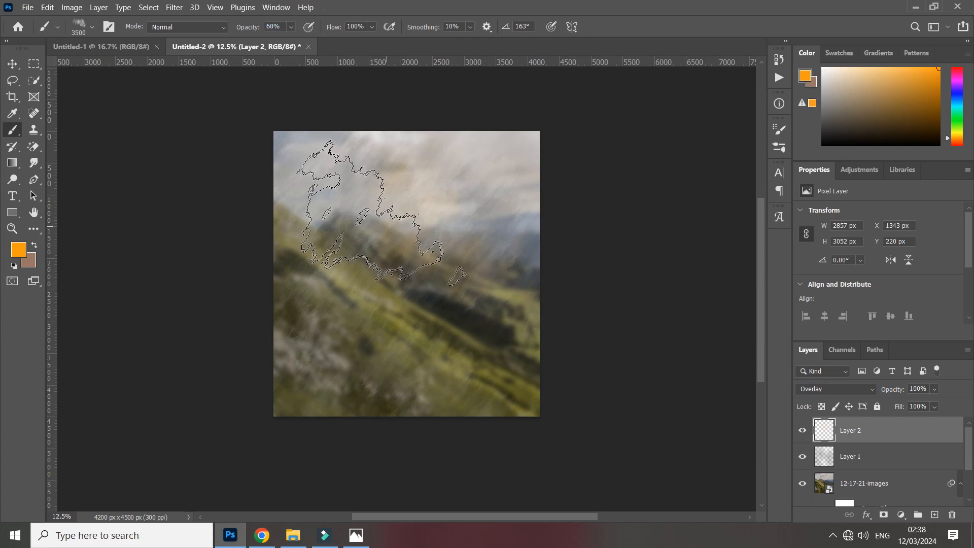
key("bracketright")
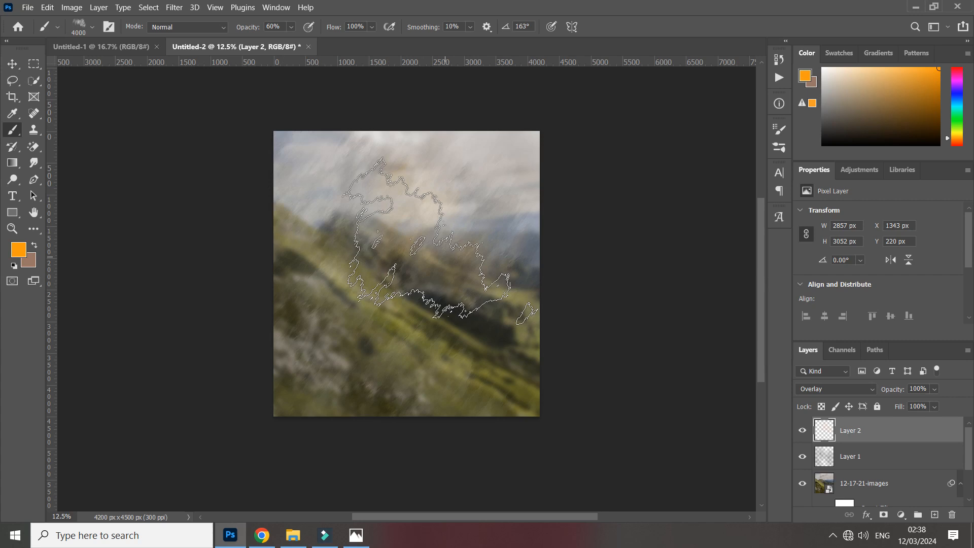
Try the textured brush at 5000 px and set its size to 4291 px.
right_click(441, 239)
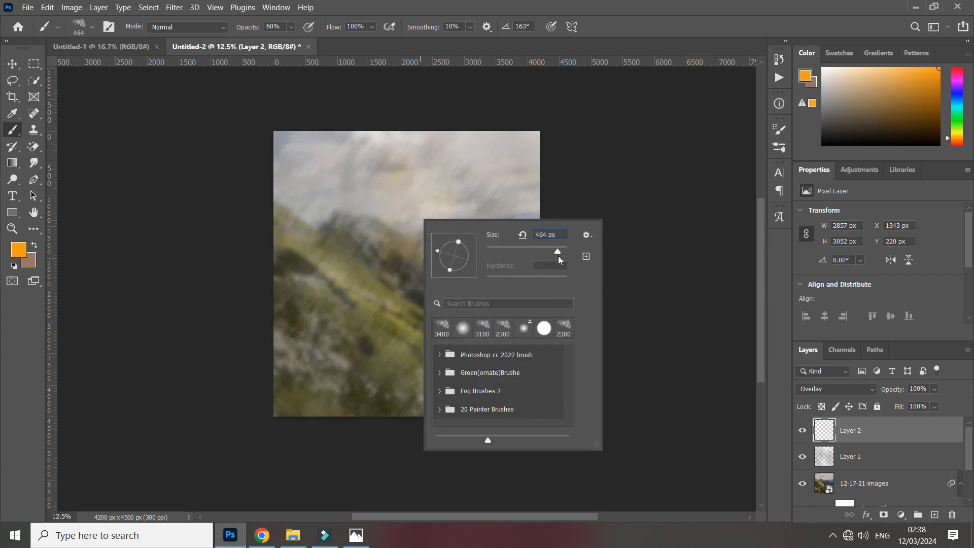
left_click_drag(558, 256, 568, 250)
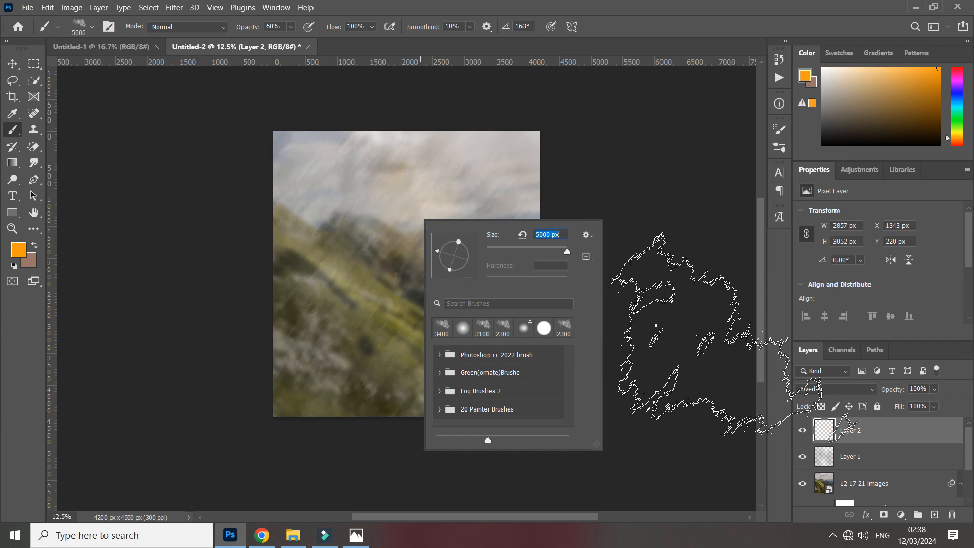
key("Return")
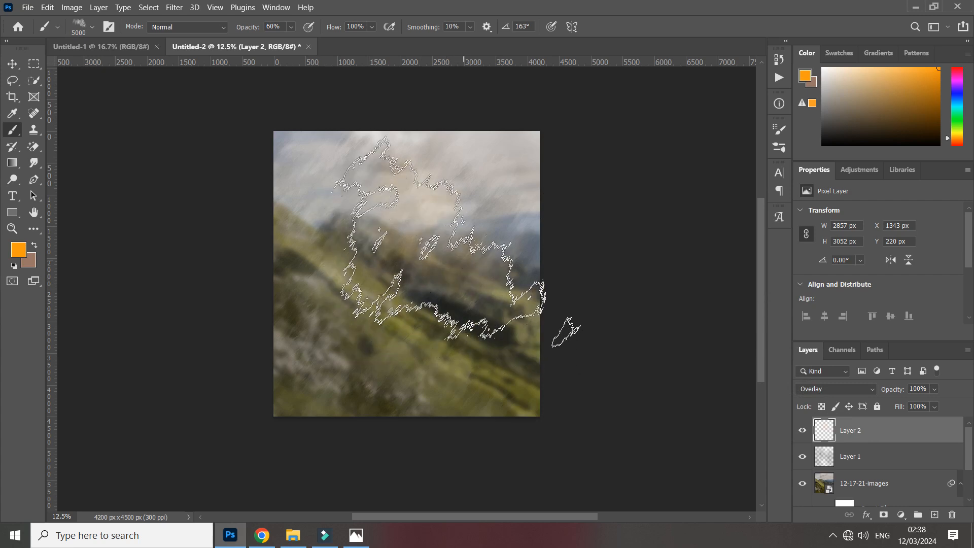
right_click(462, 261)
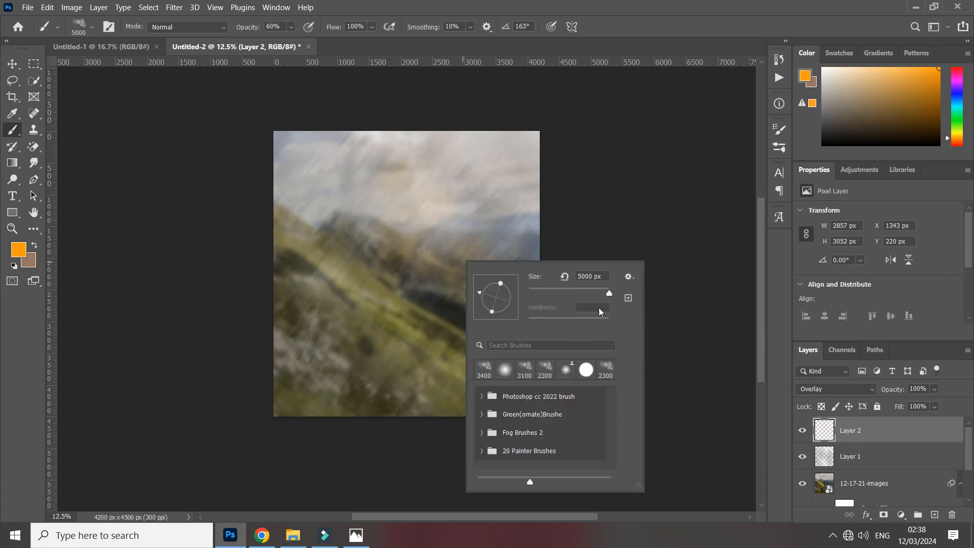
left_click(857, 435)
Dab orange texture over the central ridge, the slope below it and the sky on the Overlay layer.
left_click(401, 276)
left_click(467, 304)
left_click(467, 231)
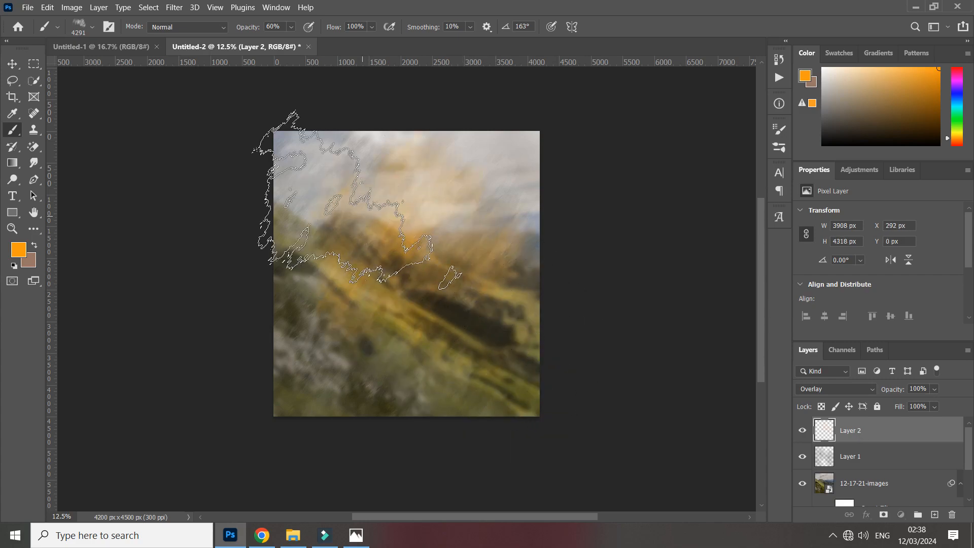
left_click(345, 212)
Choose a darker brownish orange and dab it over the right side of the sky and the lower slope.
left_click_drag(923, 73, 923, 55)
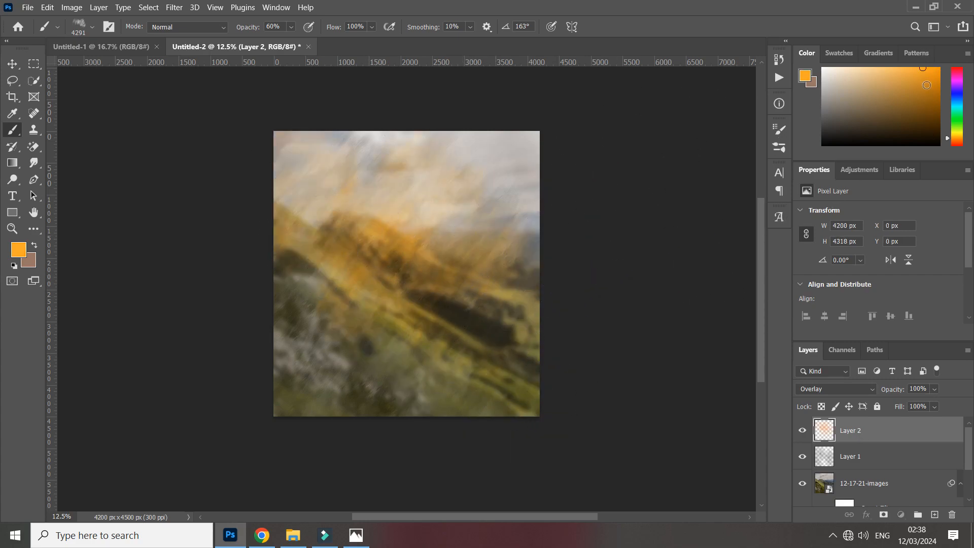
left_click_drag(938, 94, 947, 100)
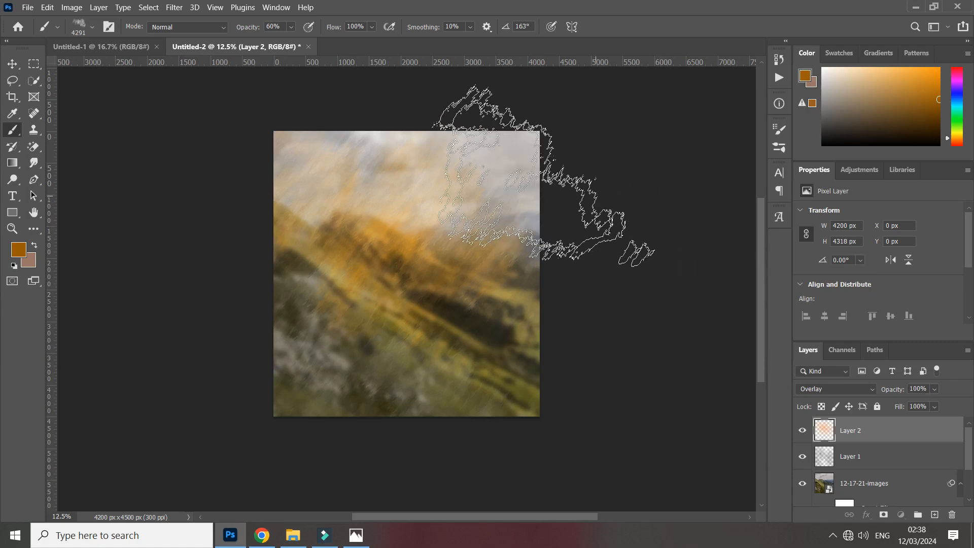
left_click(539, 190)
left_click(511, 325)
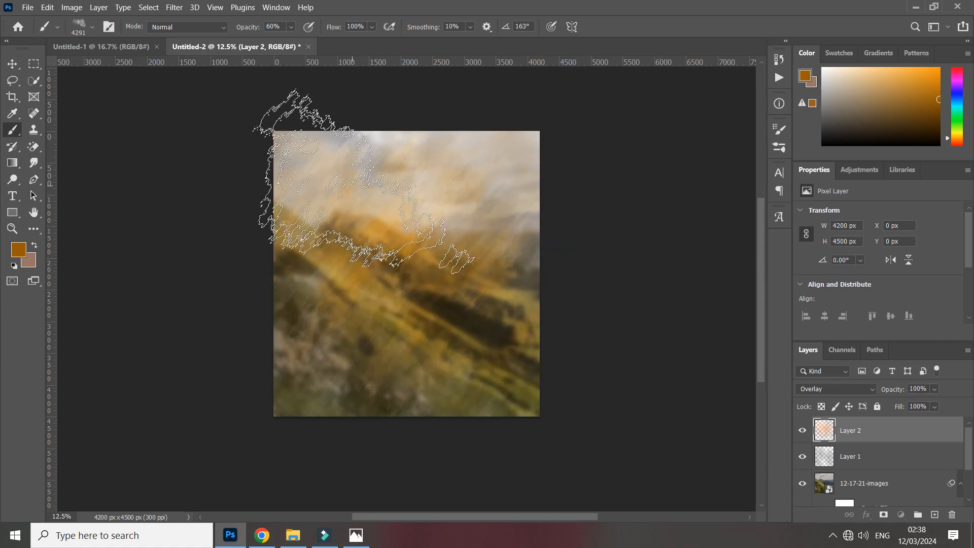
Switch the brush colour to vivid red-orange and paint it across the sky, ridge and middle slope.
left_click(957, 144)
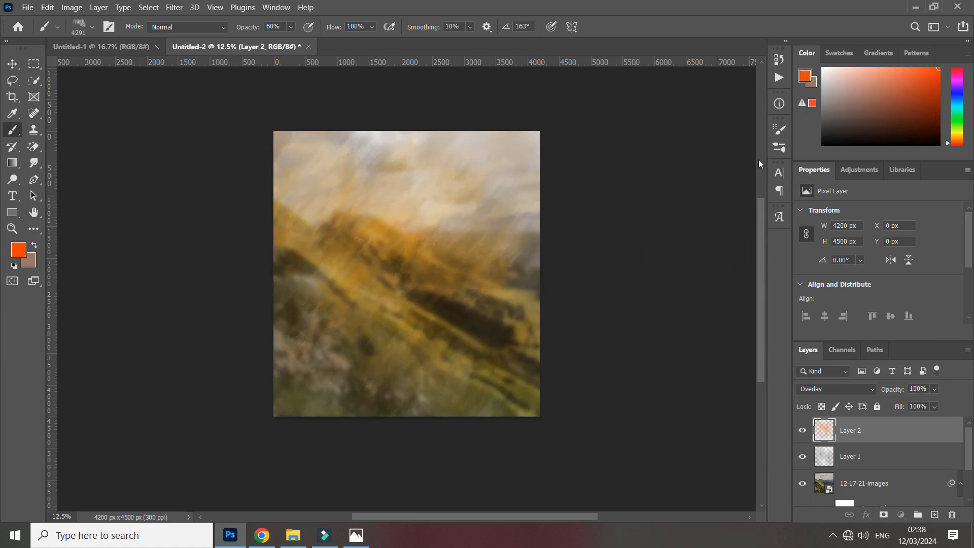
mouse_move(471, 208)
left_mouse_down()
mouse_move(553, 249)
mouse_move(391, 190)
left_mouse_up()
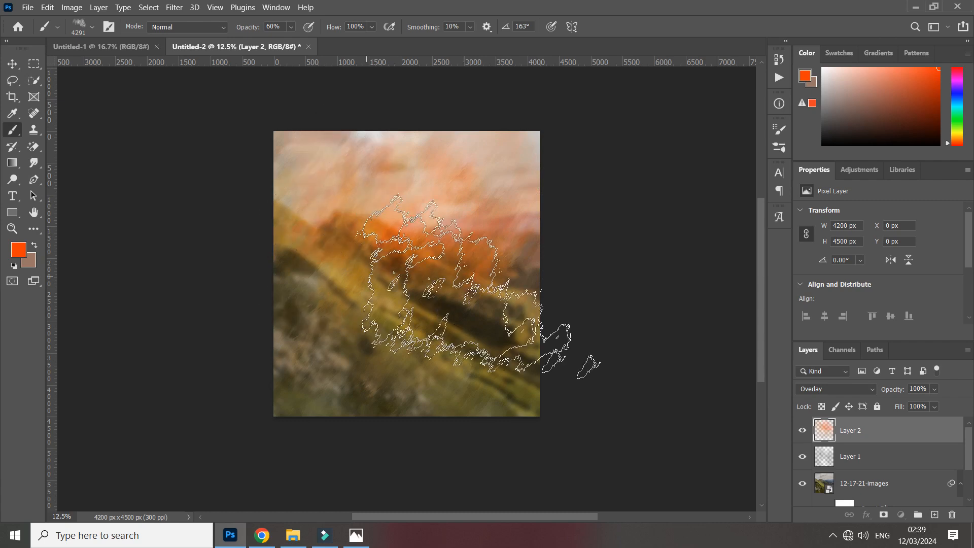
left_click_drag(477, 286, 484, 309)
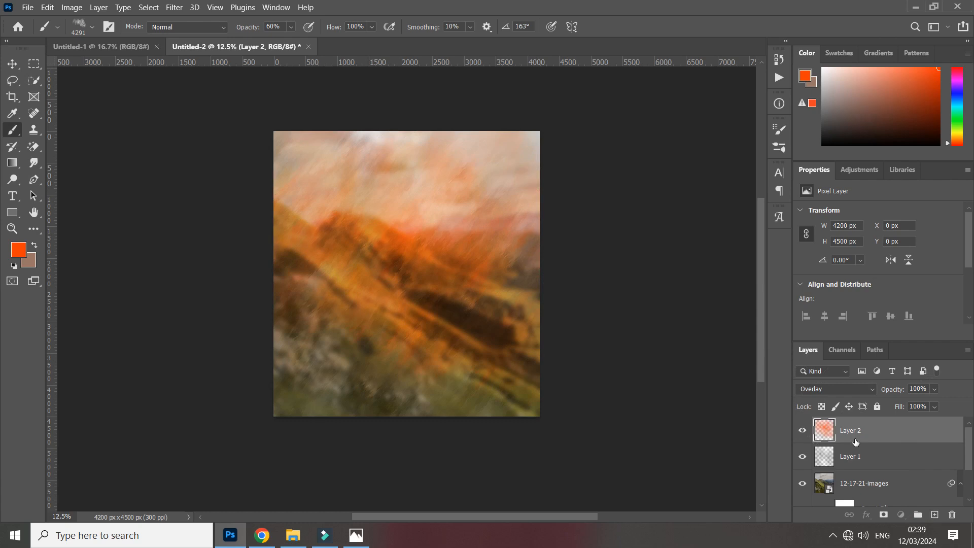
Stamp all visible layers into a new merged layer on top and check the layer stack.
key("ctrl+alt+shift+e")
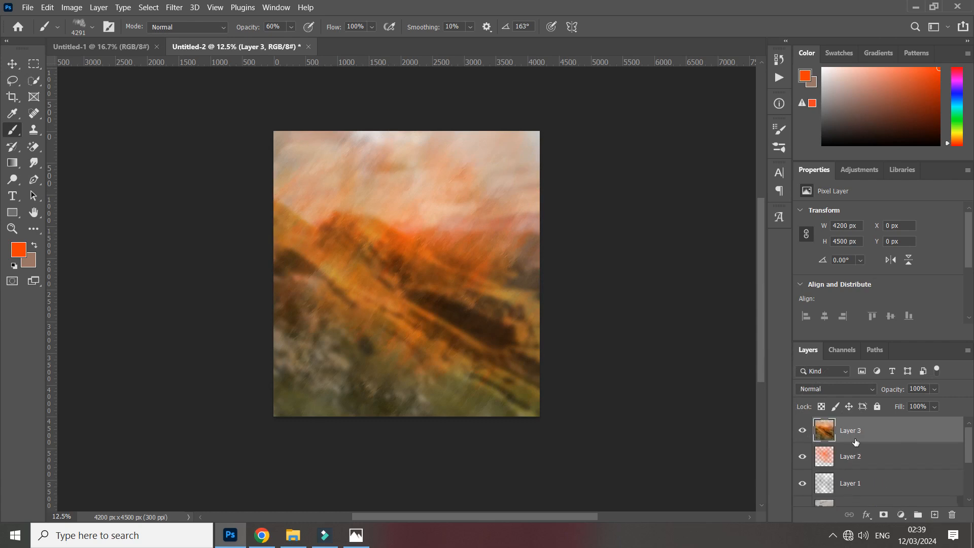
scroll(838, 455, "down", 3)
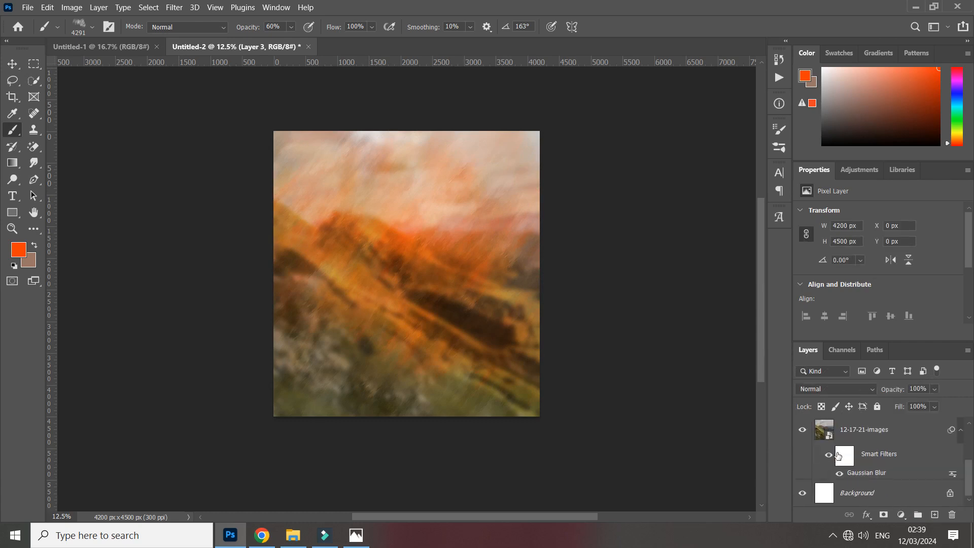
scroll(854, 460, "up", 3)
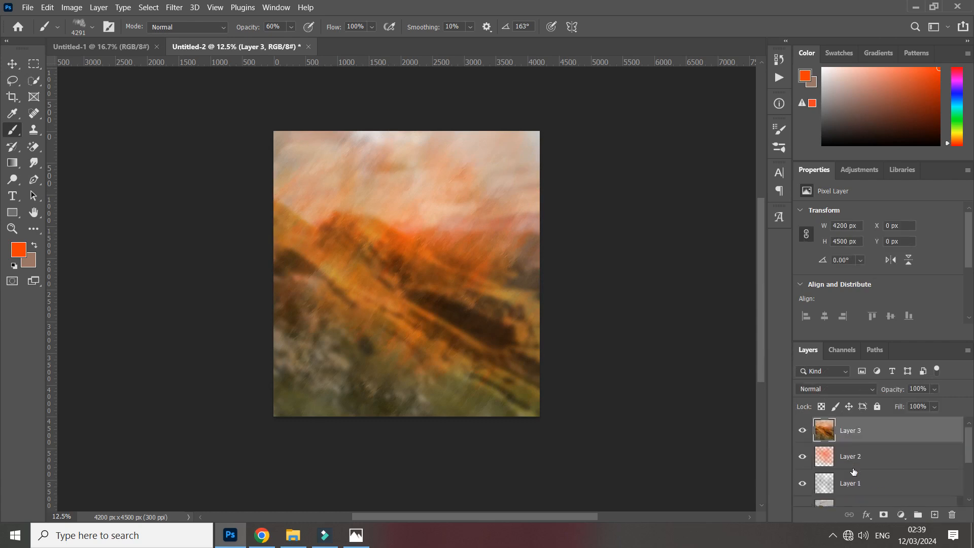
left_click(805, 429)
Add a Brightness/Contrast adjustment clipped to the merged layer, with brightness at -150 and contrast at -50.
left_click(863, 175)
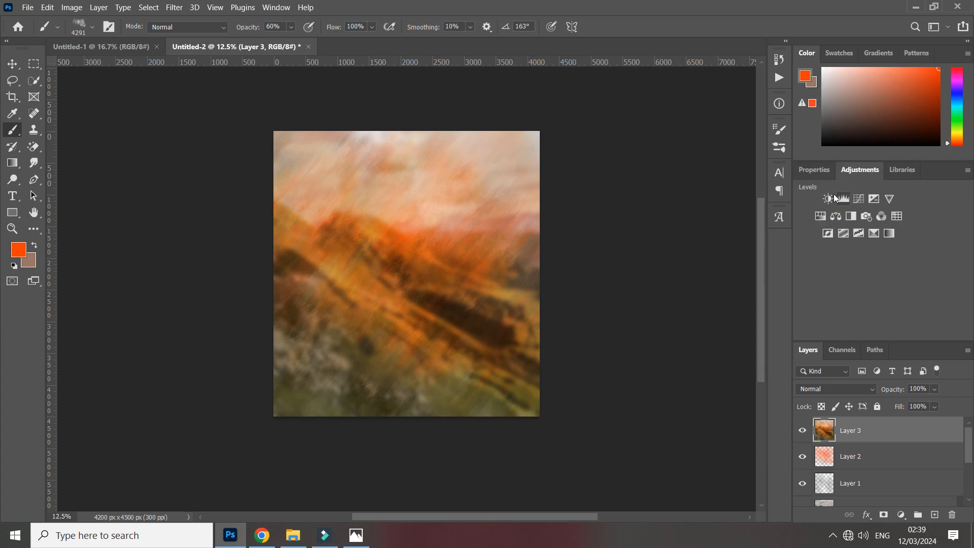
left_click(830, 196)
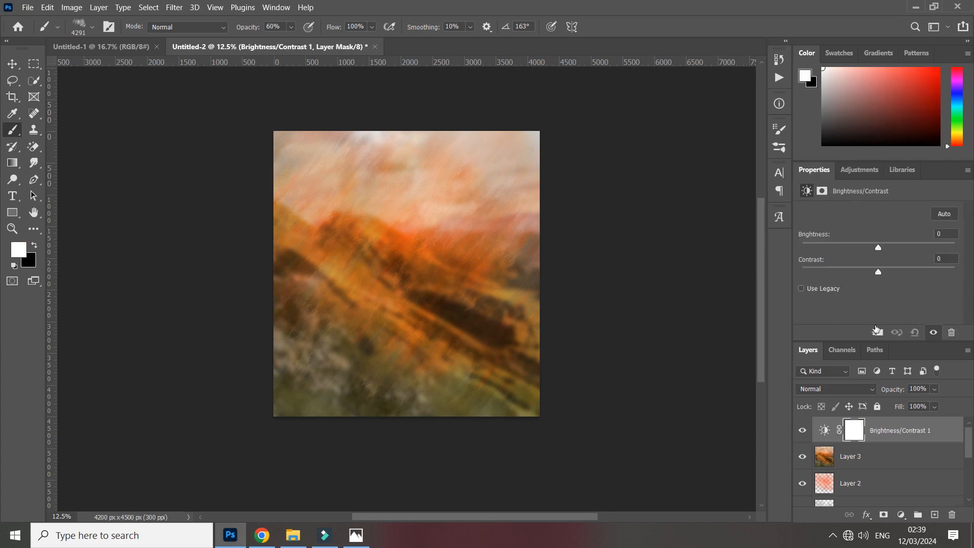
left_click(876, 331)
left_click_drag(877, 246, 802, 247)
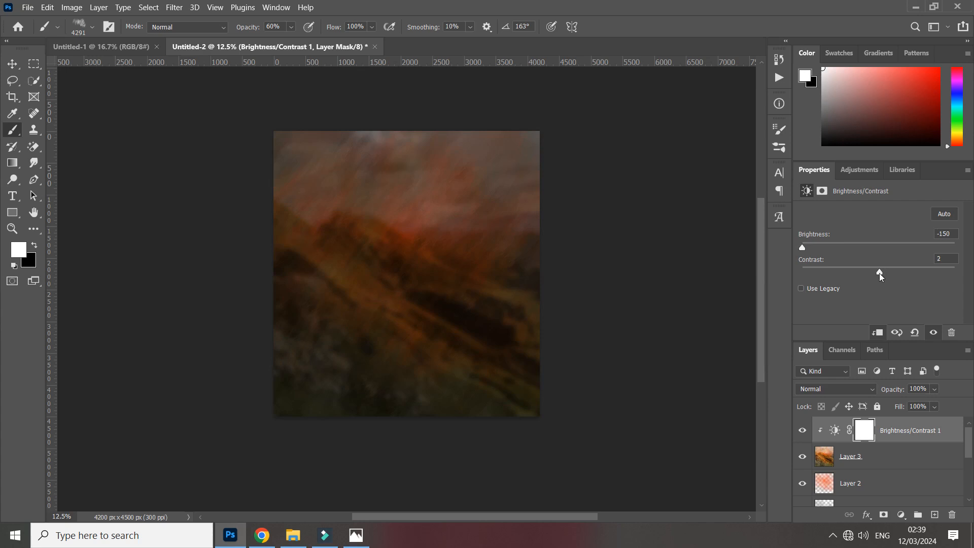
left_click_drag(880, 276, 696, 275)
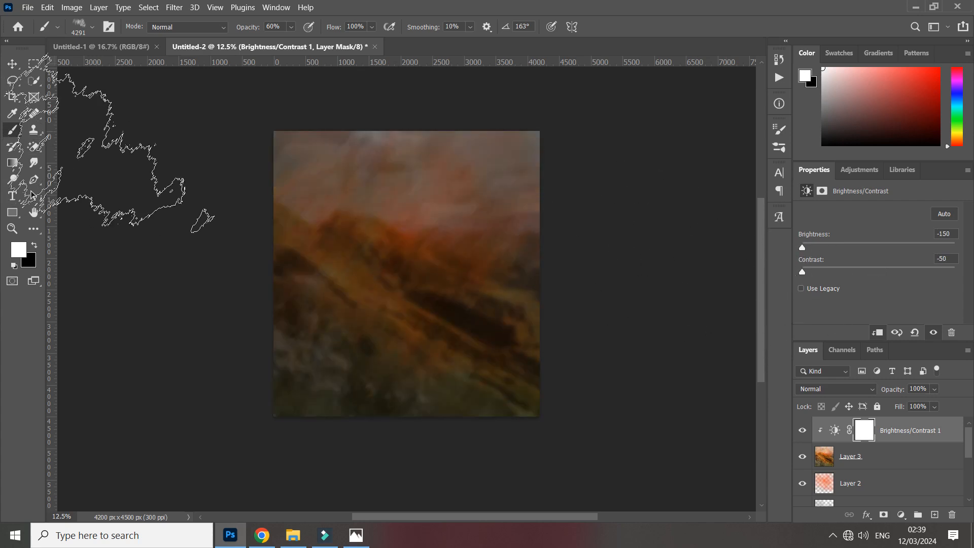
Target the Brightness/Contrast layer's mask with a soft round brush reduced to 3400 px.
right_click(409, 240)
left_click(422, 374)
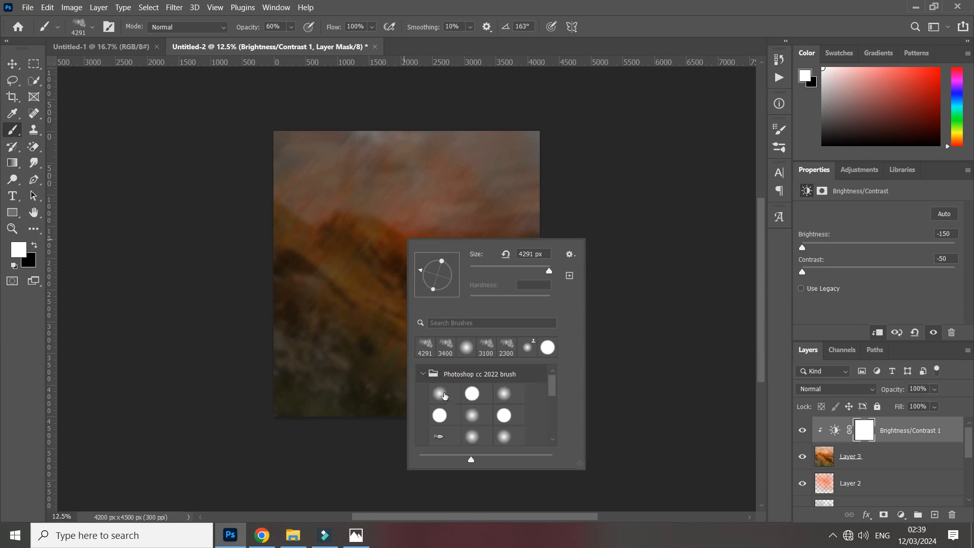
left_click(440, 394)
left_click(862, 437)
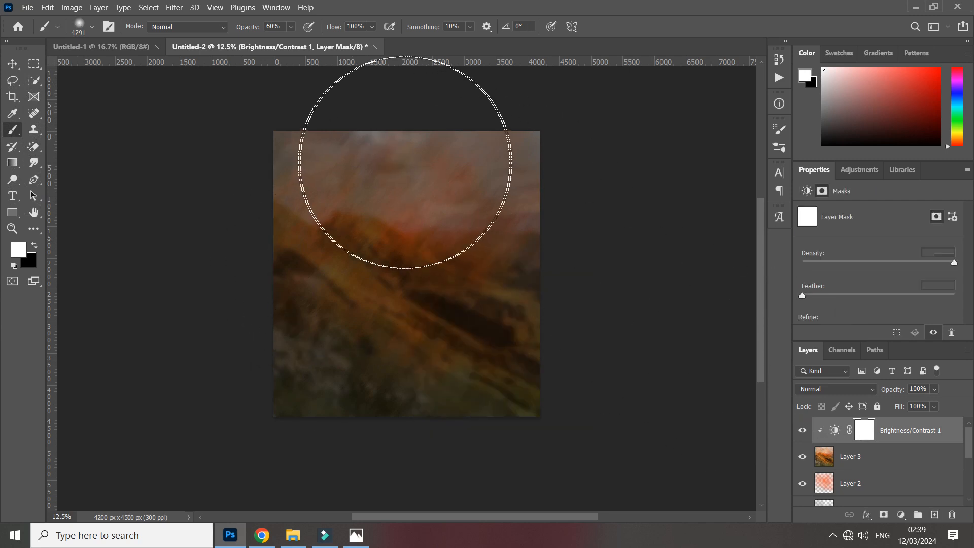
key("bracketleft")
key("bracketleft")
key("bracketleft")
key("bracketleft")
key("bracketleft")
key("bracketleft")
key("bracketleft")
key("bracketleft")
key("bracketleft")
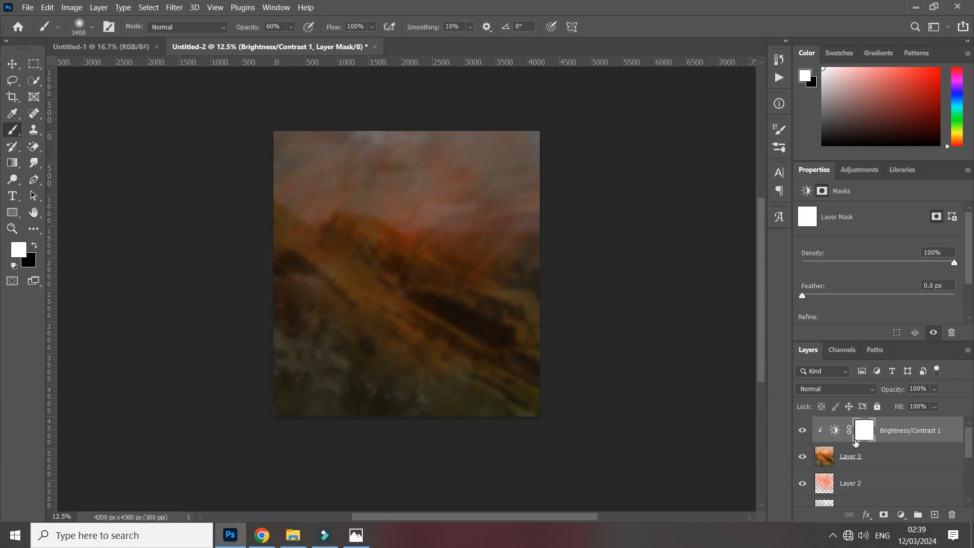
left_click(34, 245)
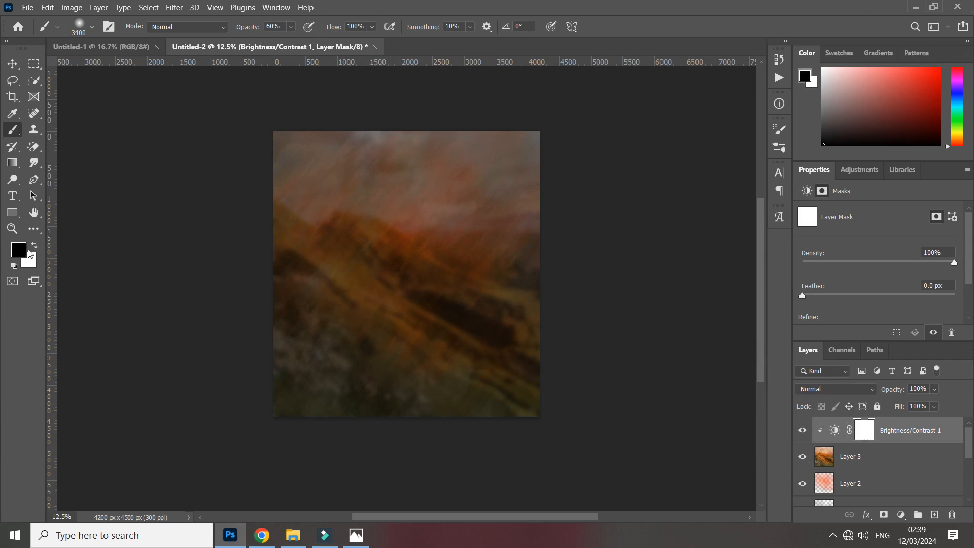
mouse_move(396, 222)
left_mouse_down()
mouse_move(390, 252)
mouse_move(413, 239)
left_mouse_up()
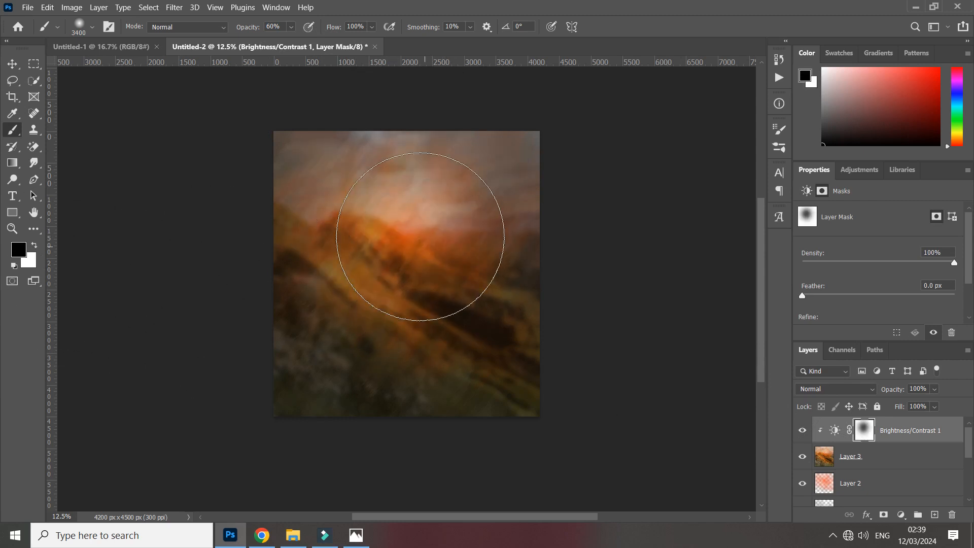
left_click(35, 245)
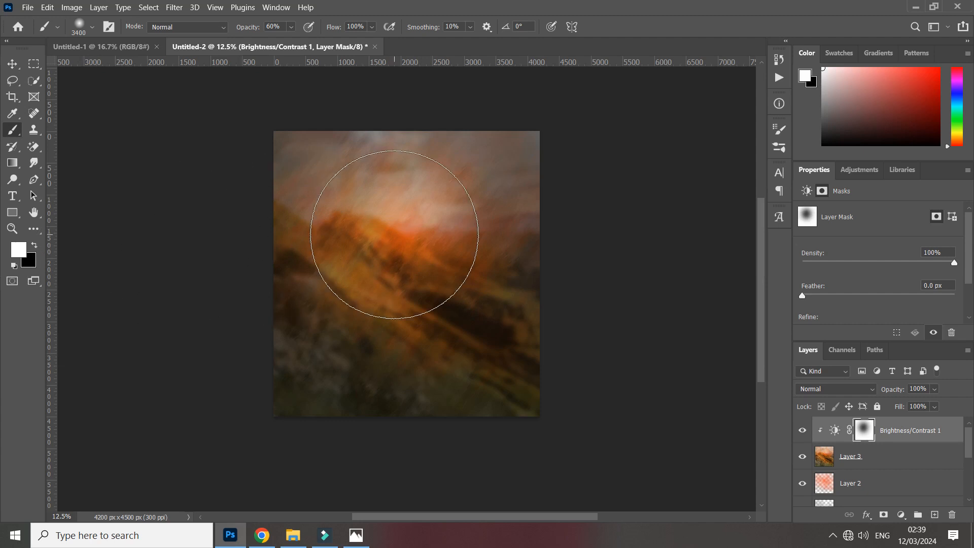
mouse_move(395, 297)
left_mouse_down()
mouse_move(443, 233)
mouse_move(391, 287)
mouse_move(431, 189)
mouse_move(476, 243)
left_mouse_up()
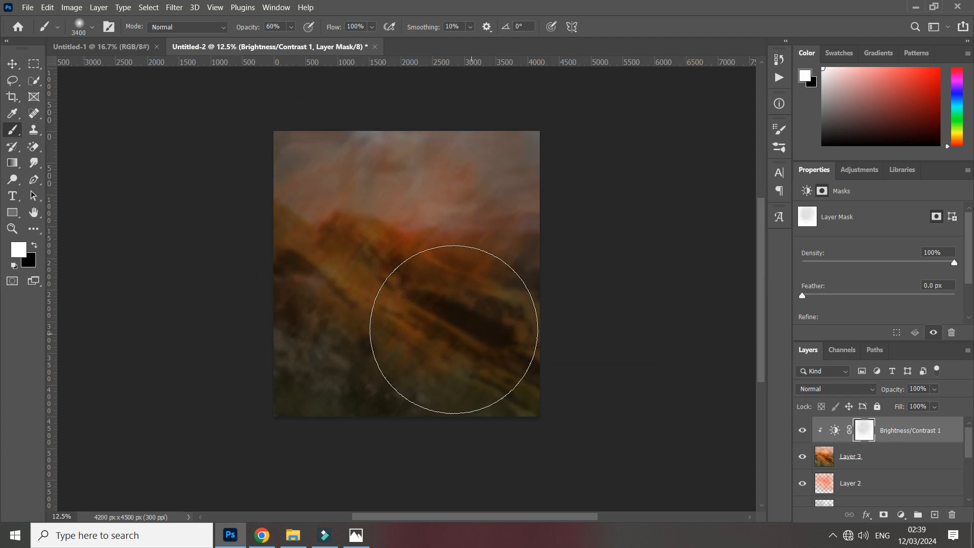
Enlarge the soft brush to 3800 px and paint the Brightness/Contrast mask black over the sky and central slope to brighten them.
key("x")
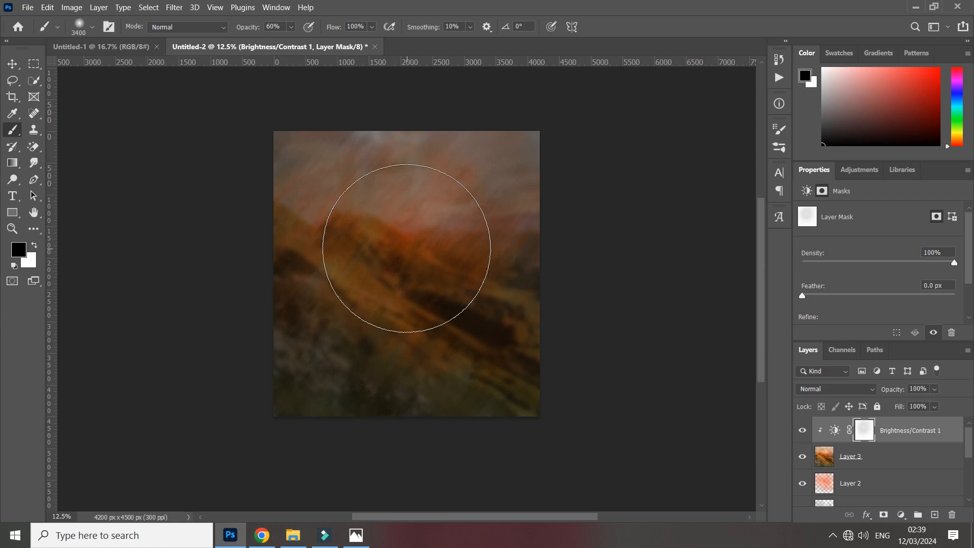
key("bracketright")
key("bracketright")
key("bracketright")
key("bracketright")
mouse_move(394, 235)
left_mouse_down()
mouse_move(455, 212)
mouse_move(447, 226)
mouse_move(367, 260)
mouse_move(471, 333)
mouse_move(435, 300)
mouse_move(383, 207)
mouse_move(364, 203)
mouse_move(342, 280)
mouse_move(443, 232)
mouse_move(453, 212)
left_mouse_up()
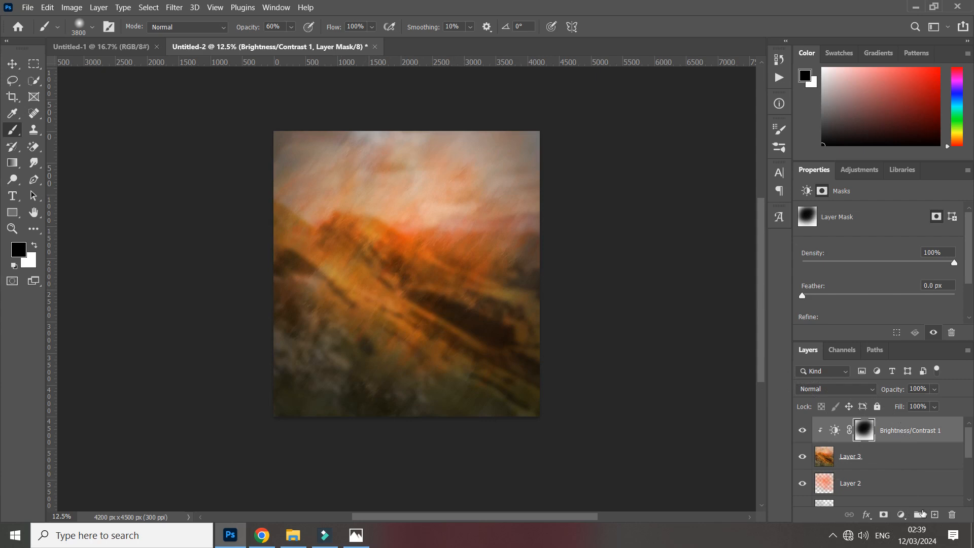
Add a new layer and paint dark grey over the sky and lower slope with the 4291 px textured brush, undoing unwanted strokes.
left_click(933, 516)
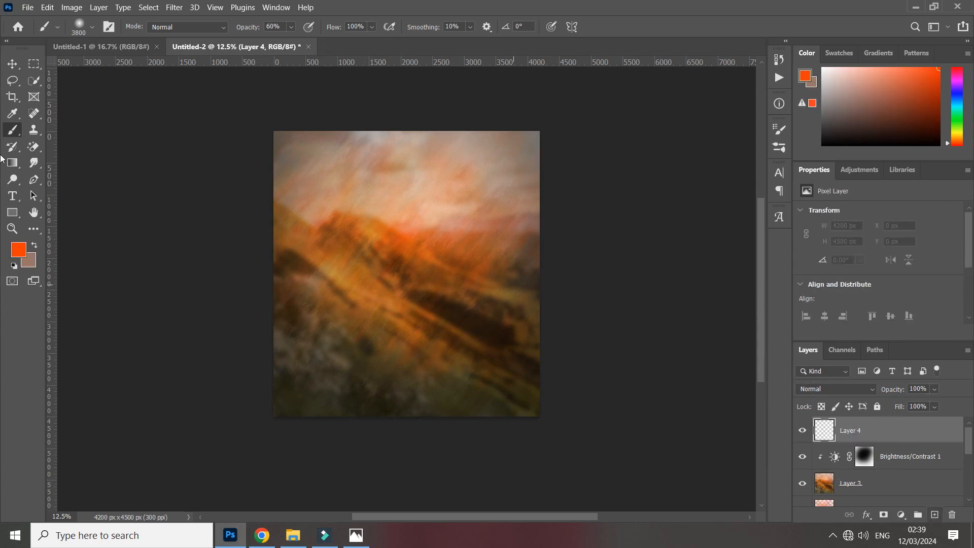
right_click(431, 241)
left_click(471, 353)
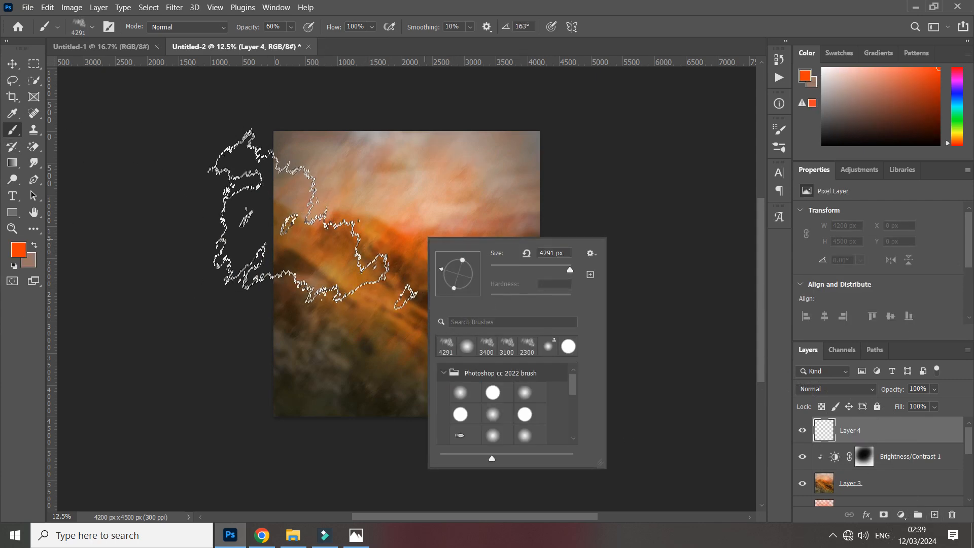
left_click(823, 118)
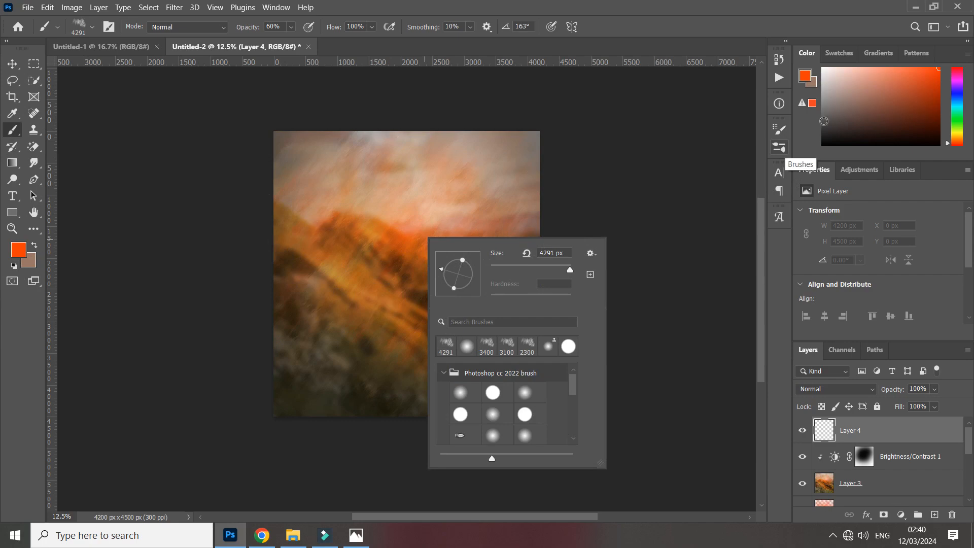
mouse_move(401, 192)
left_mouse_down()
mouse_move(428, 189)
mouse_move(315, 264)
mouse_move(289, 347)
mouse_move(512, 368)
mouse_move(630, 298)
mouse_move(402, 413)
mouse_move(587, 287)
mouse_move(661, 267)
left_mouse_up()
key("ctrl+z")
key("ctrl+z")
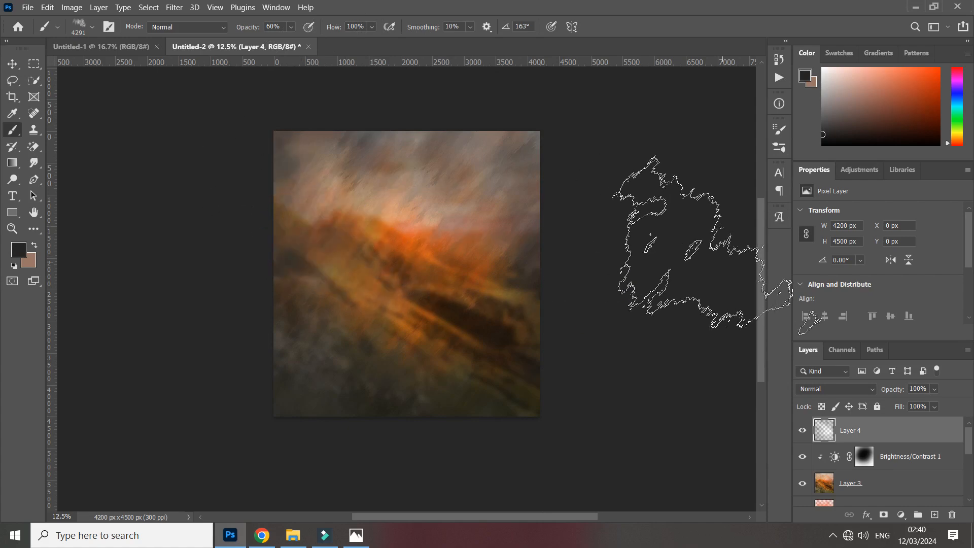
left_click(28, 7)
left_click(108, 257)
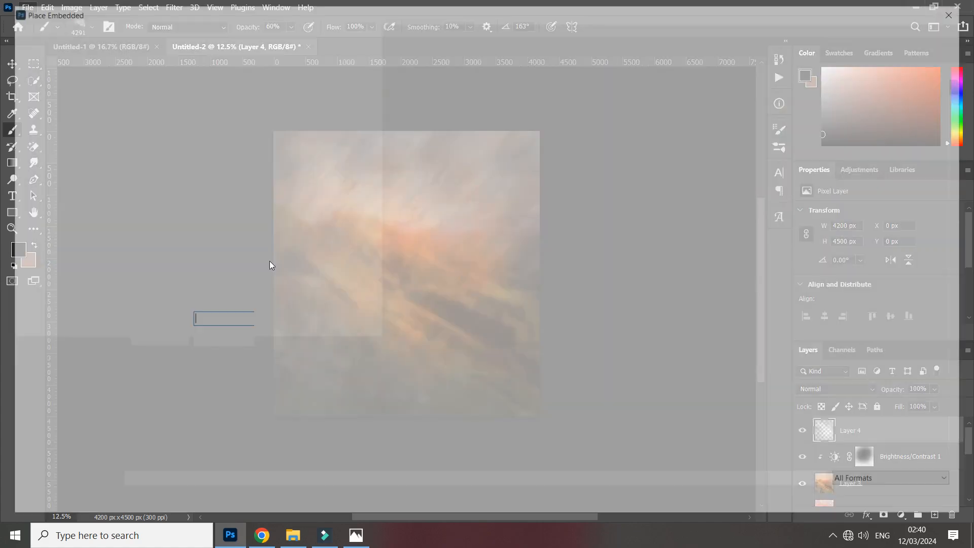
scroll(558, 274, "down", 10)
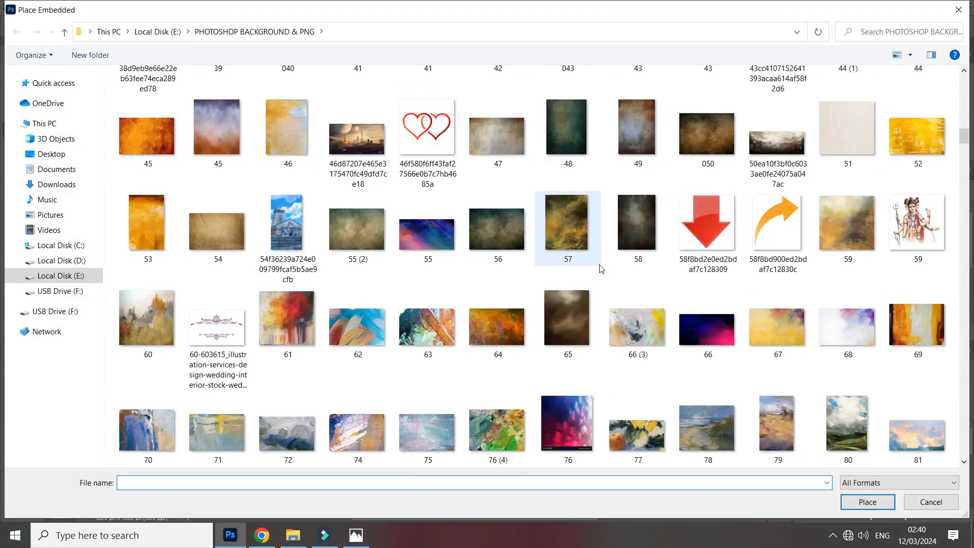
double_click(789, 138)
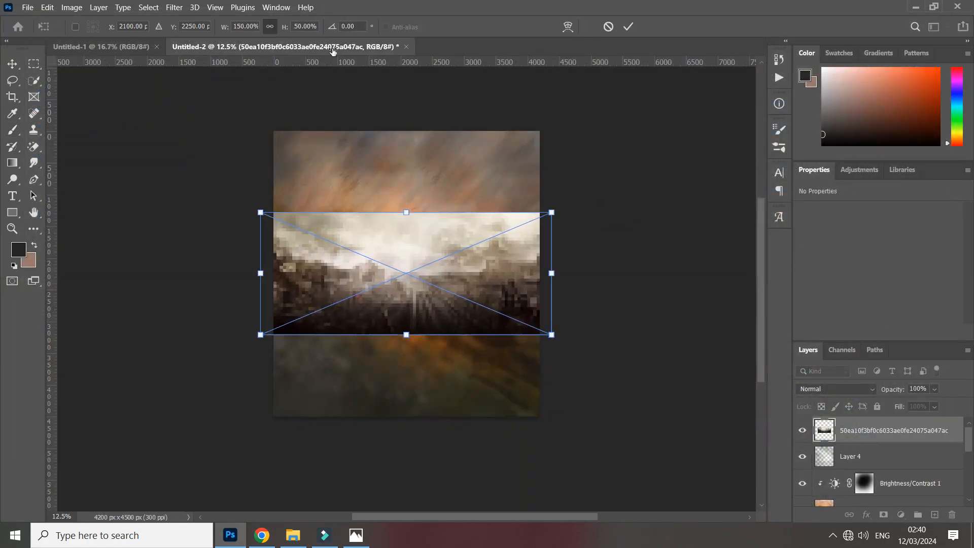
left_click_drag(485, 146, 505, 153)
left_click_drag(498, 164, 499, 142)
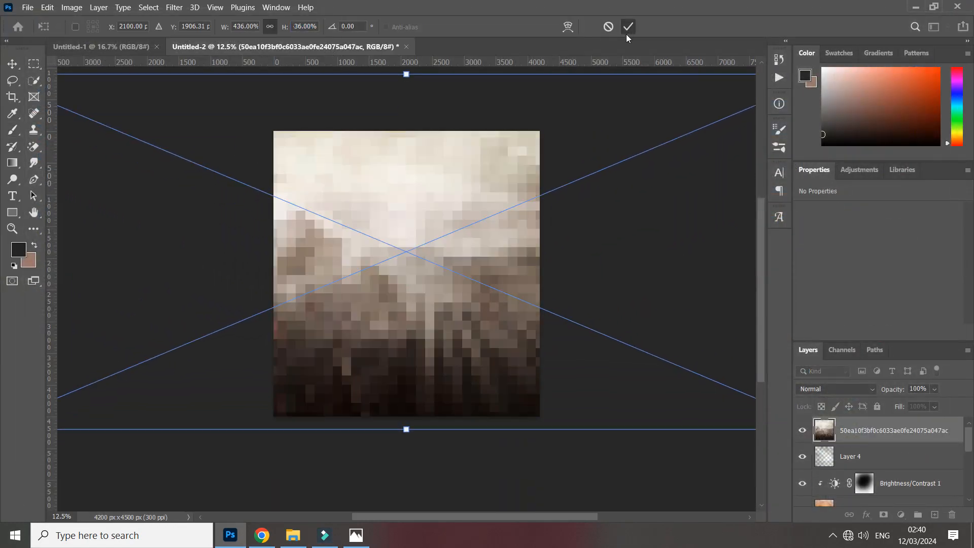
left_click(628, 28)
key("Delete")
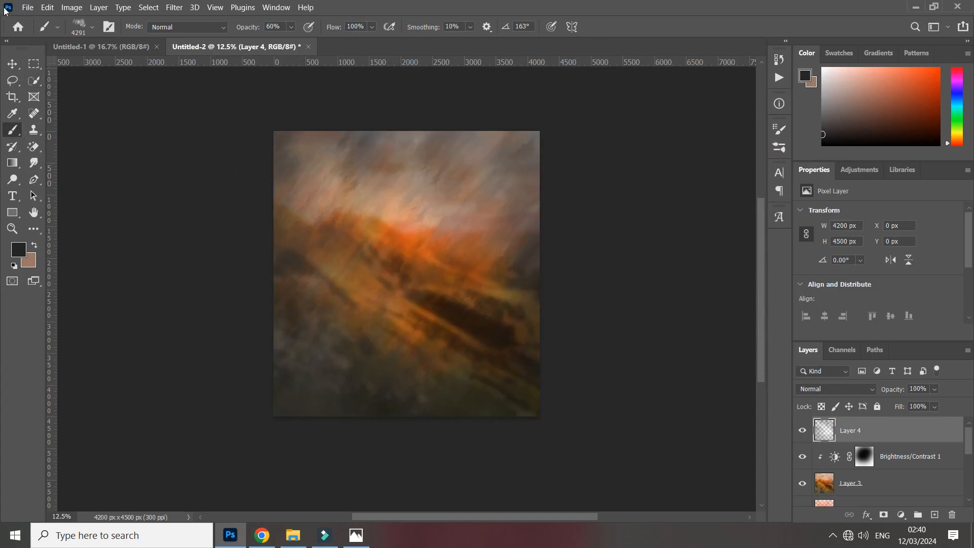
Place the sunset field photo with trees as an embedded layer at 35.95% scale, covering the canvas and shifted slightly upward.
left_click(28, 7)
left_click(61, 258)
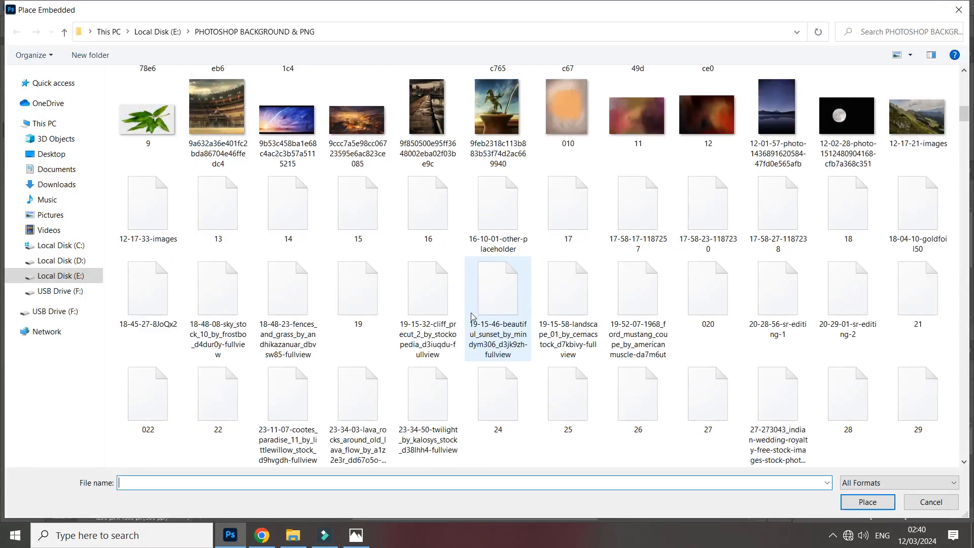
left_click_drag(968, 142, 967, 253)
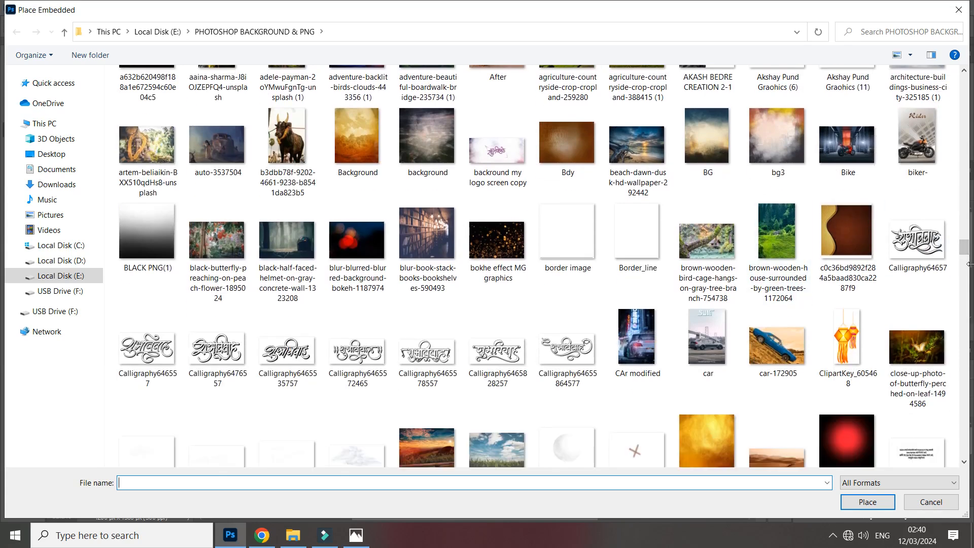
left_click_drag(967, 254, 940, 344)
double_click(160, 187)
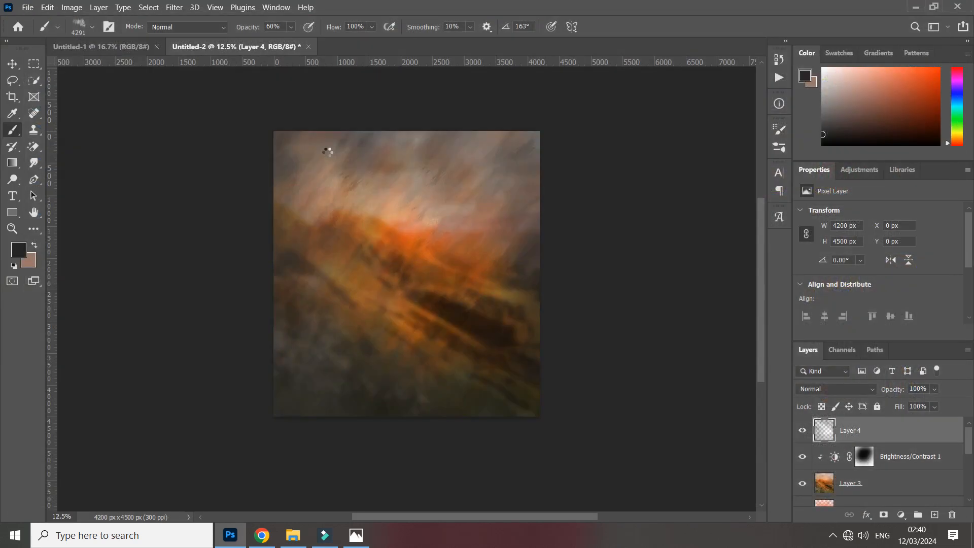
left_click_drag(286, 28, 297, 35)
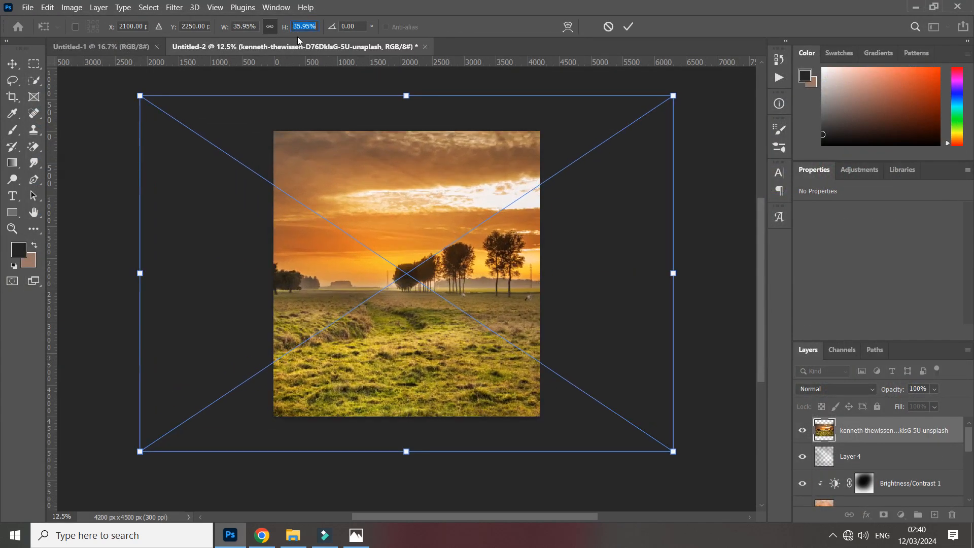
left_click_drag(369, 153, 369, 146)
left_click(632, 29)
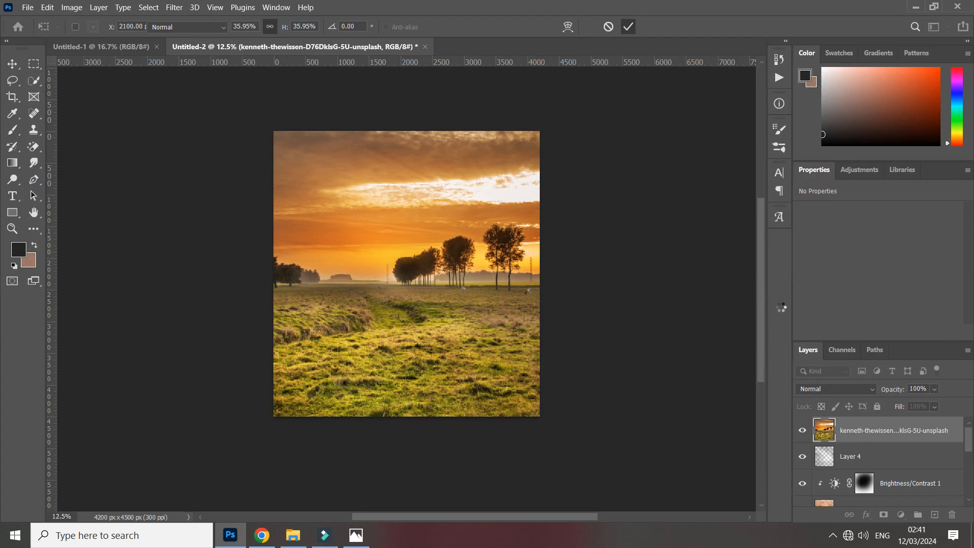
Set the sunset photo layer's blend mode to Color Dodge and its opacity to 29%.
key("b")
left_click(817, 388)
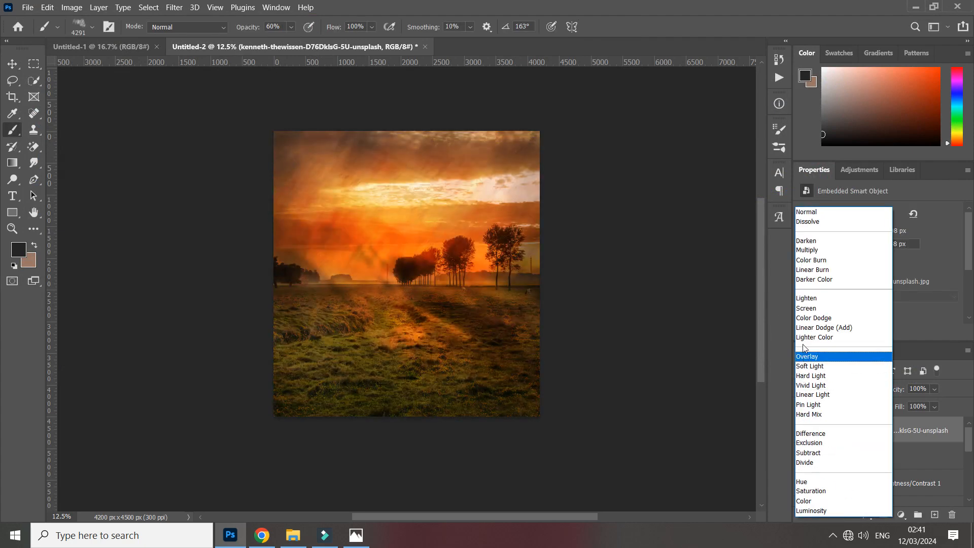
left_click(812, 318)
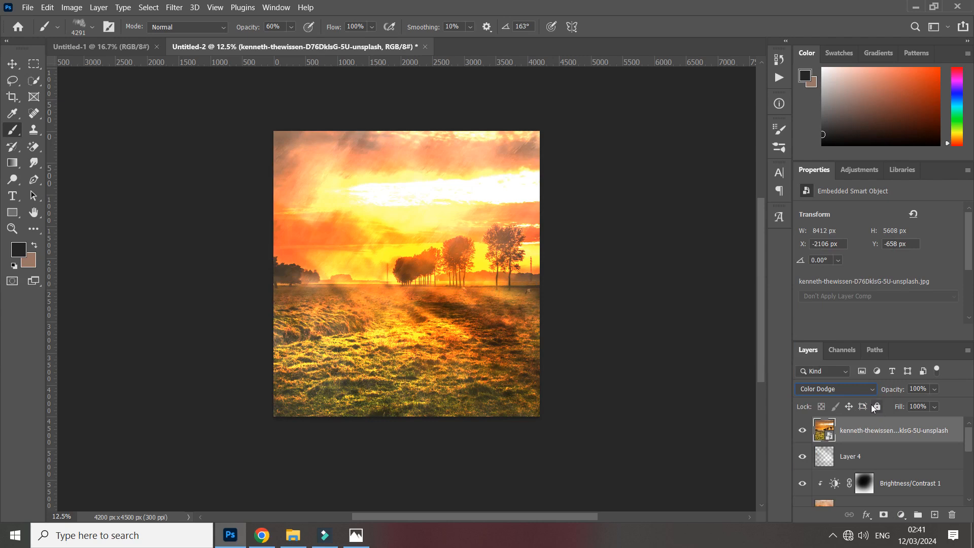
type("73")
key("Return")
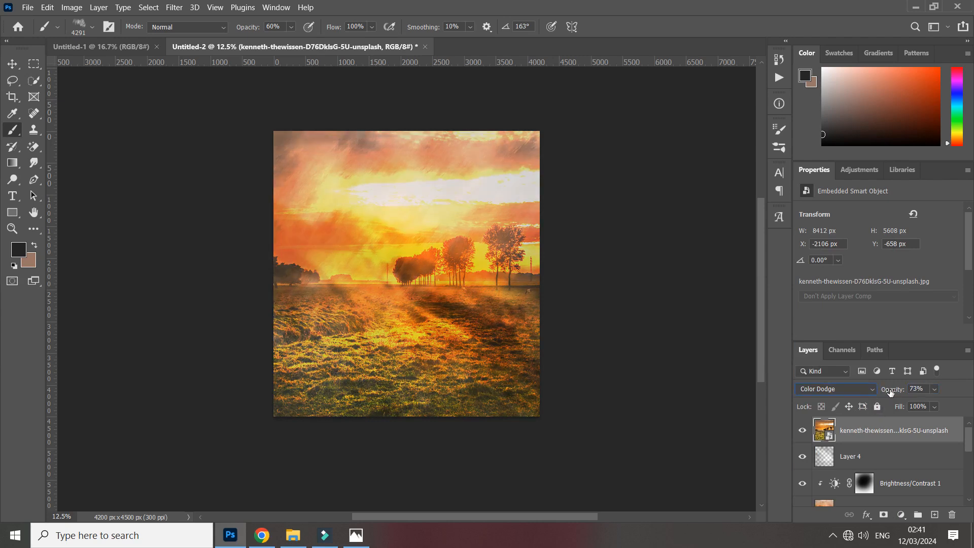
left_click_drag(878, 392, 893, 394)
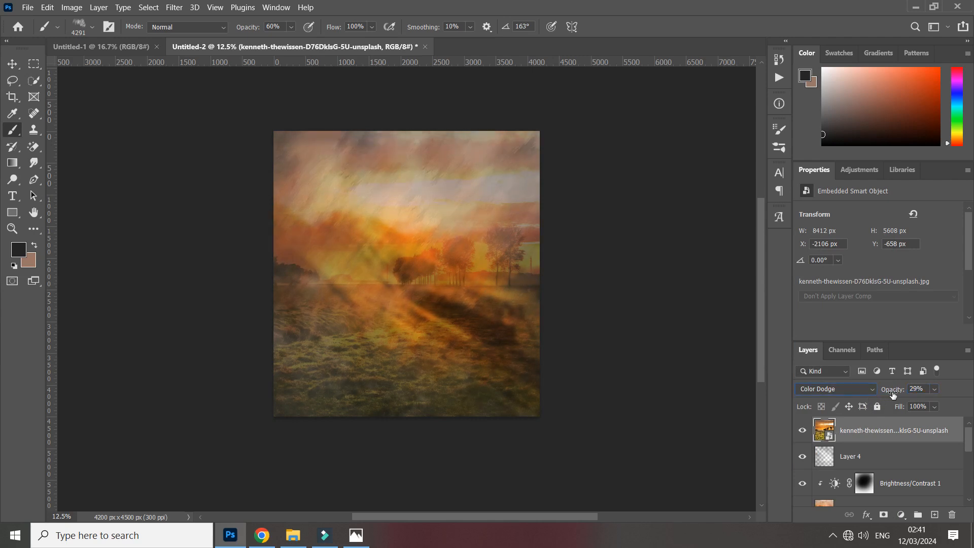
Add a black mask to the sunset photo layer and reveal its sky in white with a 4291 px soft round brush.
left_click(884, 513, "alt")
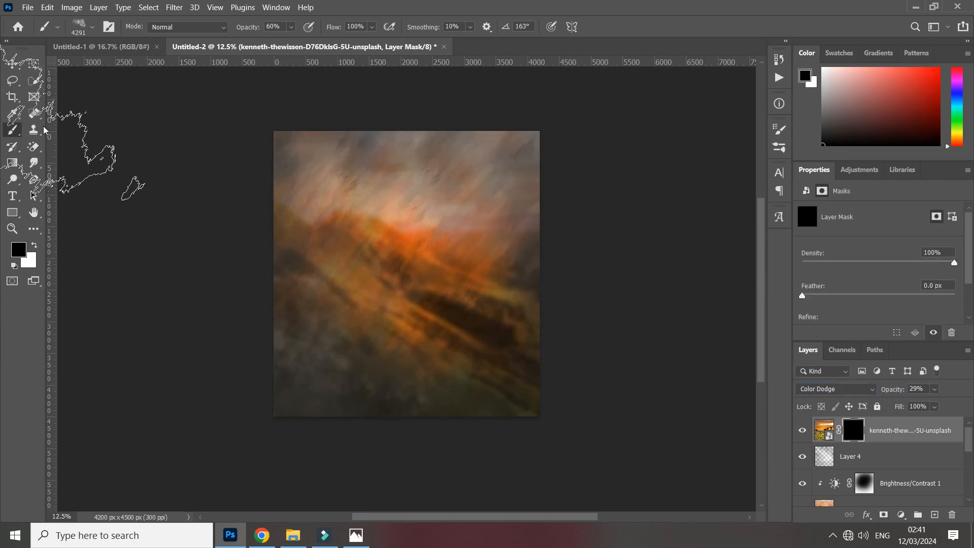
right_click(446, 291)
left_click(466, 409)
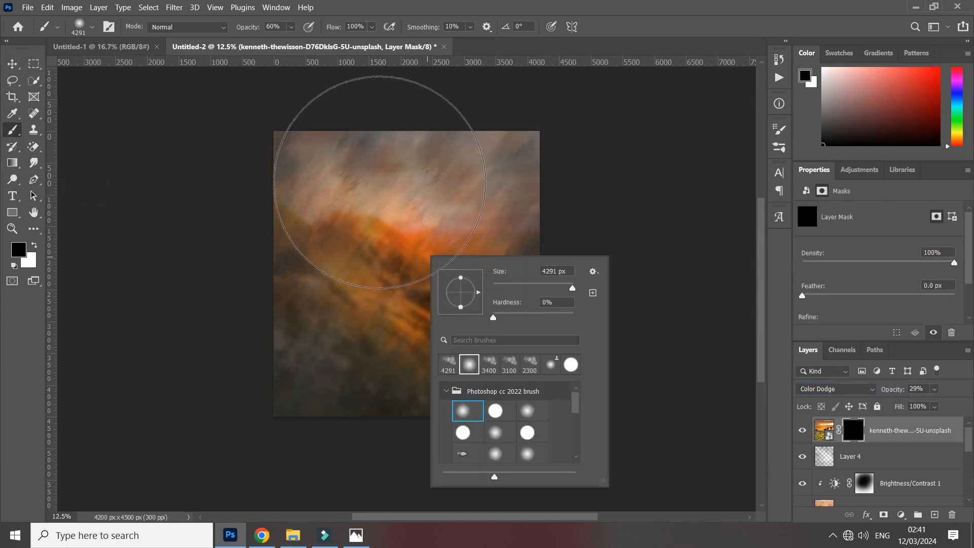
left_click(383, 165)
key("x")
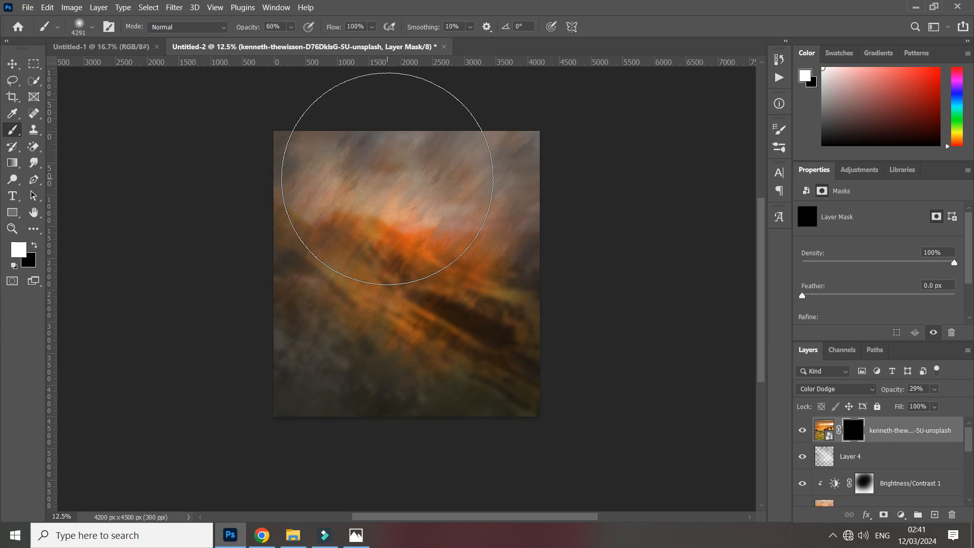
mouse_move(370, 174)
left_mouse_down()
mouse_move(406, 204)
mouse_move(475, 191)
mouse_move(402, 163)
mouse_move(358, 98)
left_mouse_up()
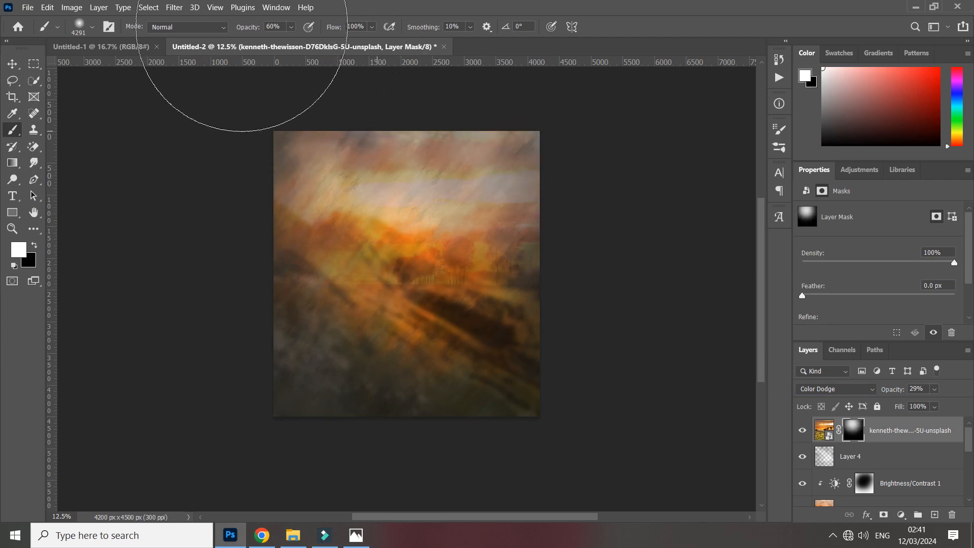
Raise the brush opacity to 100% and paint more white across the upper part of the photo's mask down to the horizon.
left_click_drag(242, 29, 272, 29)
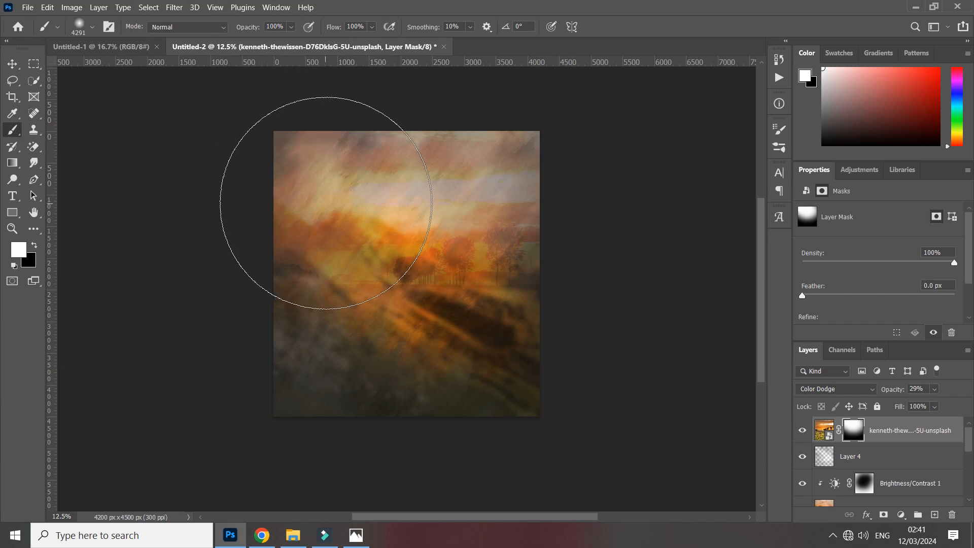
key("ctrl+plus")
key("ctrl+minus")
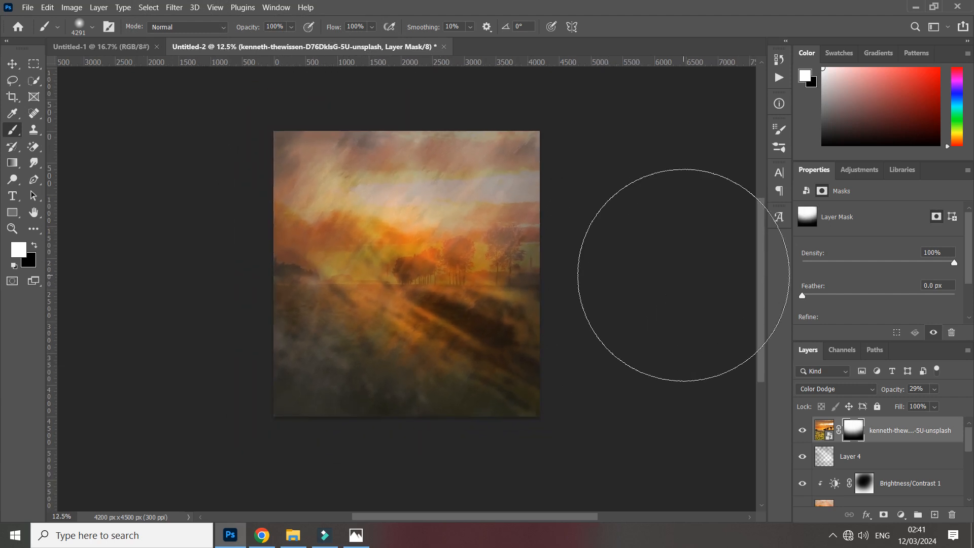
Add a white placeholder text line in the upper sky, set in Infinity-05 Regular at 88 pt.
left_click(10, 199)
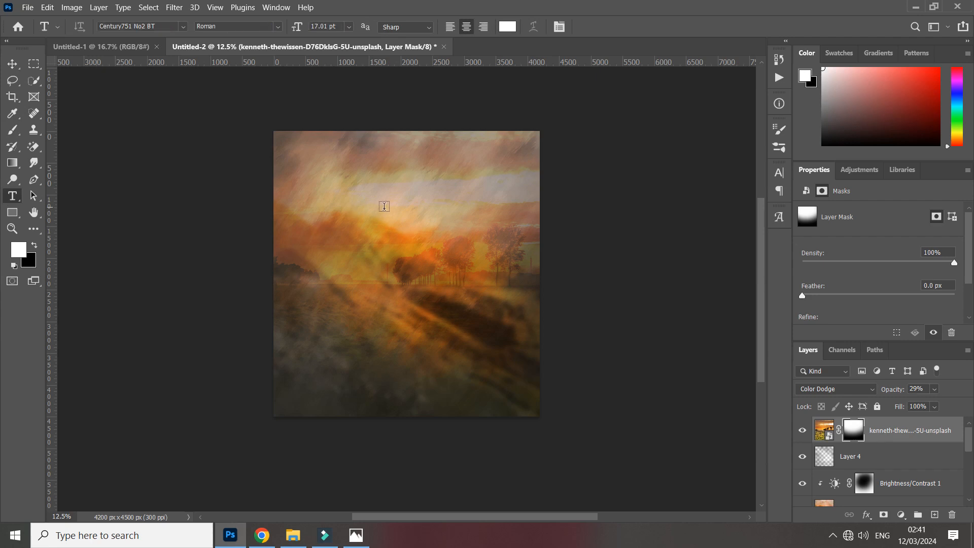
left_click(381, 209)
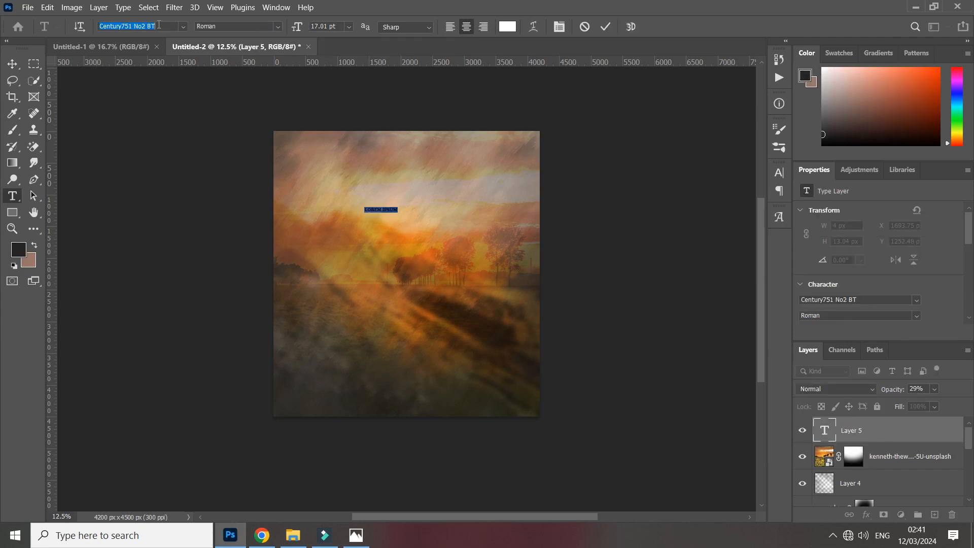
type("inf")
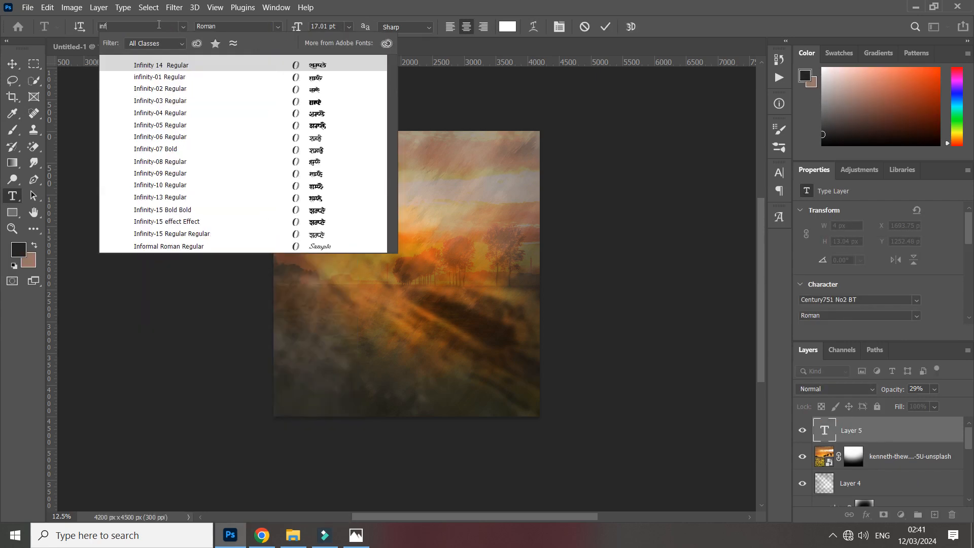
left_click(190, 125)
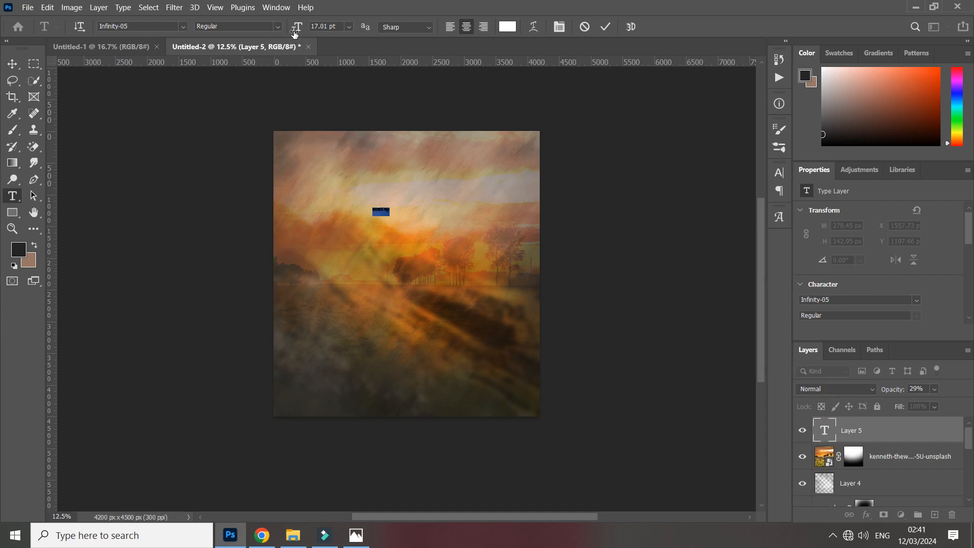
left_click_drag(294, 33, 386, 158)
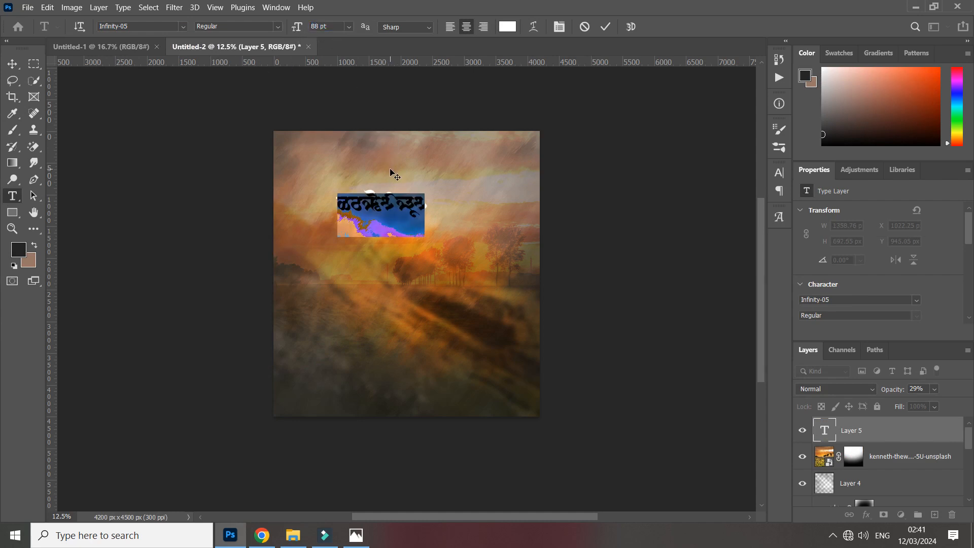
left_click(605, 26)
Move the placeholder text down and right so it sits centred just above the horizon.
key("ctrl+t")
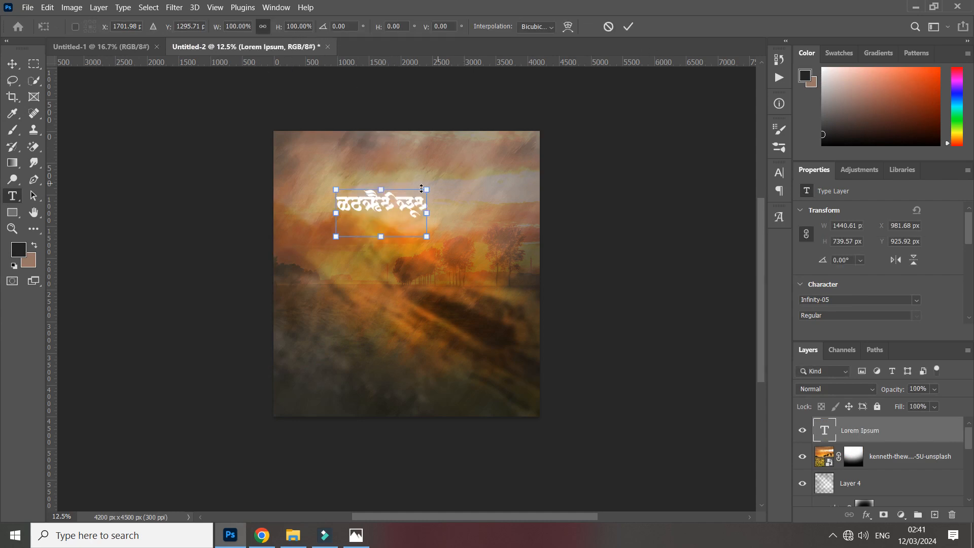
left_click_drag(428, 220, 453, 239)
left_click(627, 26)
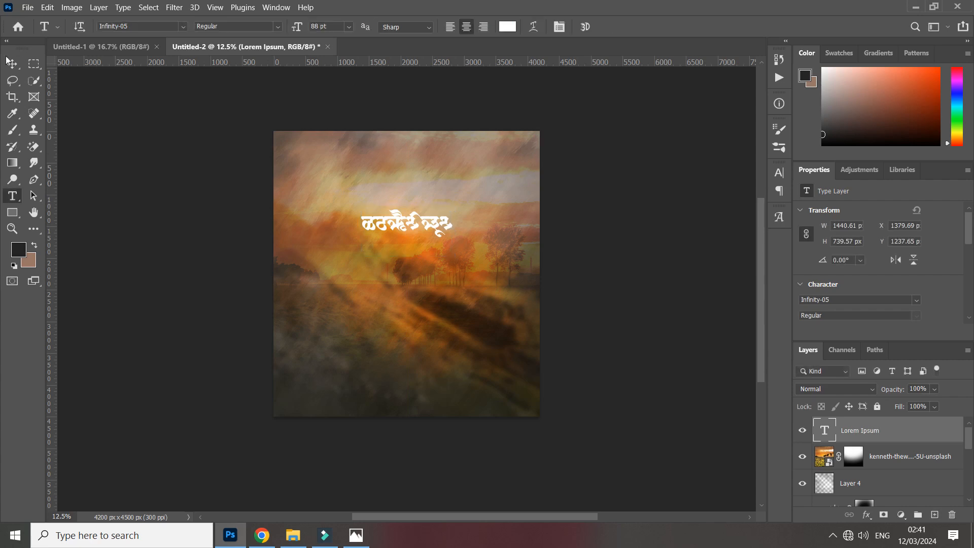
Clear the entire placeholder text from the text layer while keeping it open for editing.
left_click(13, 64)
double_click(408, 224)
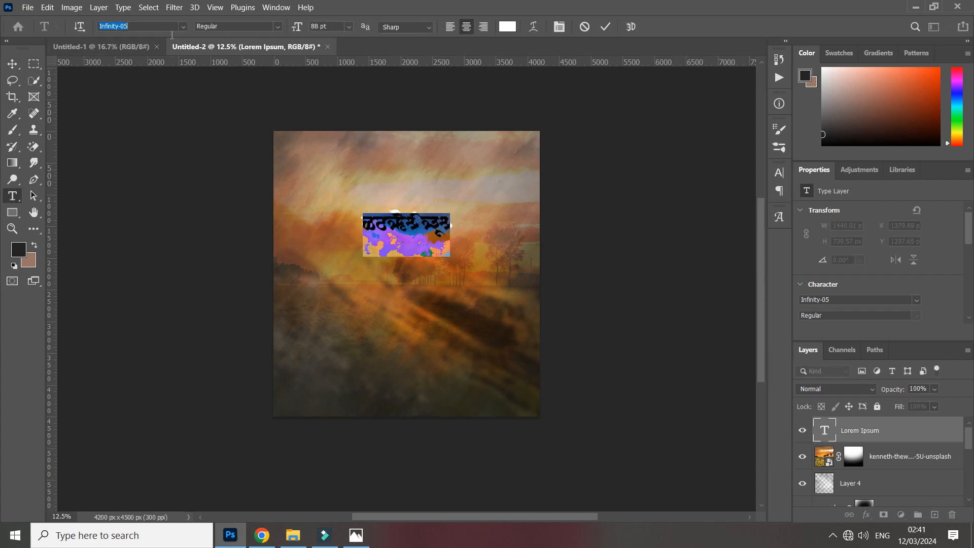
left_click(444, 237)
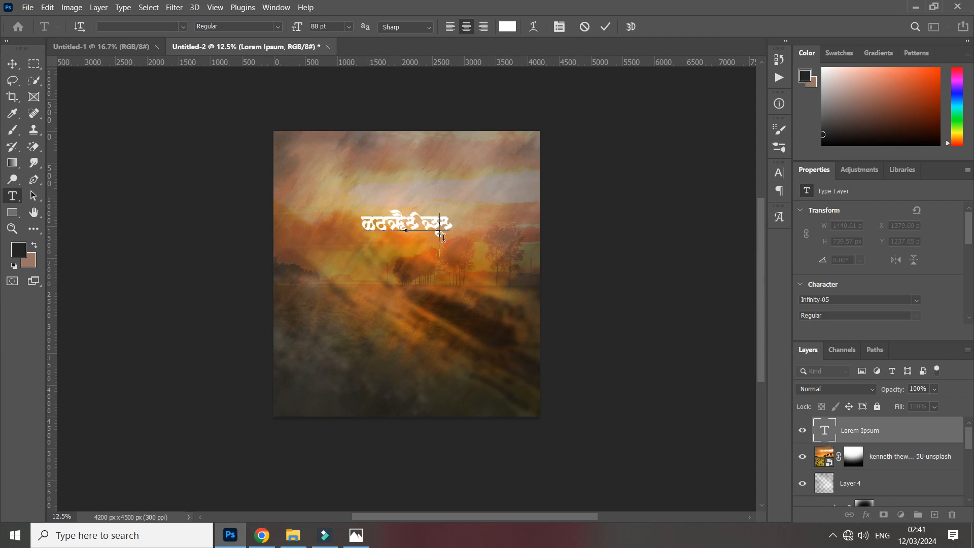
left_click_drag(453, 226, 312, 227)
key("BackSpace")
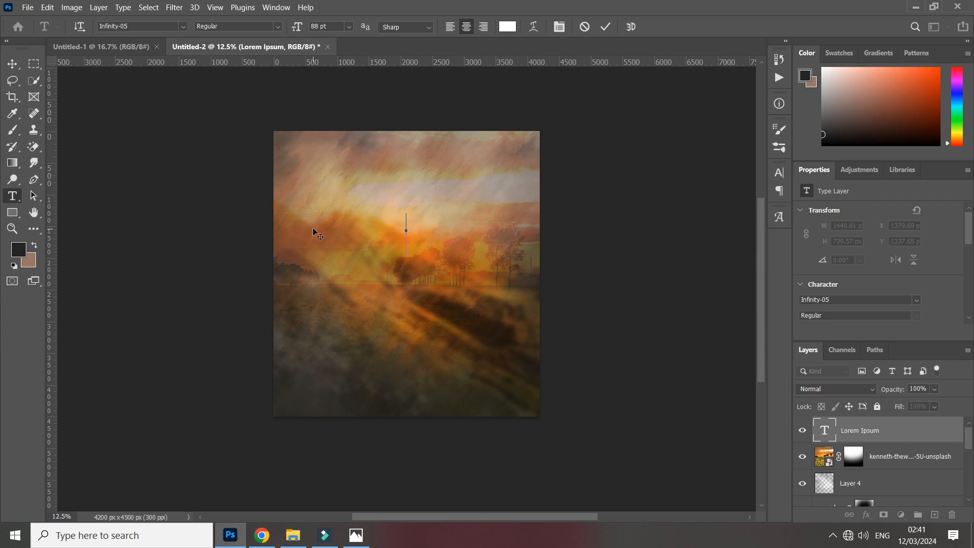
type("हड")
key("BackSpace")
key("BackSpace")
type("डउ")
key("BackSpace")
key("BackSpace")
type("ड")
left_click_drag(412, 220, 378, 228)
scroll(883, 236, "down", 5)
scroll(876, 253, "down", 2)
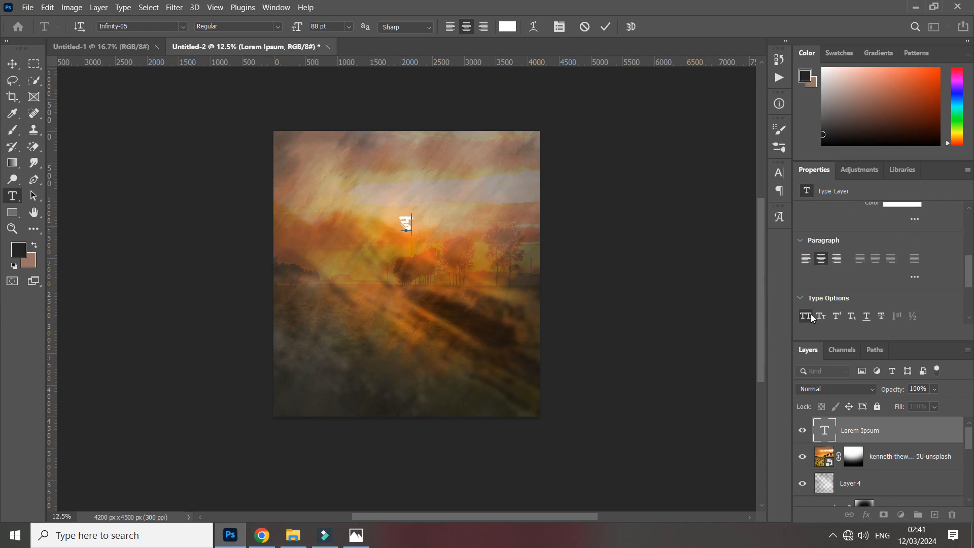
scroll(808, 319, "down", 1)
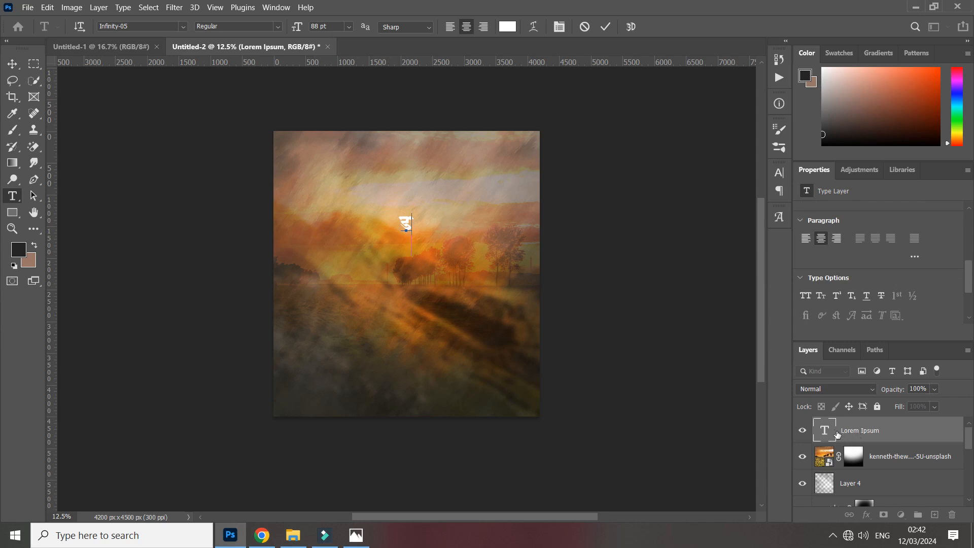
Replace the layer's text with "dada" and turn off All Caps so it is written as दादा.
double_click(830, 433)
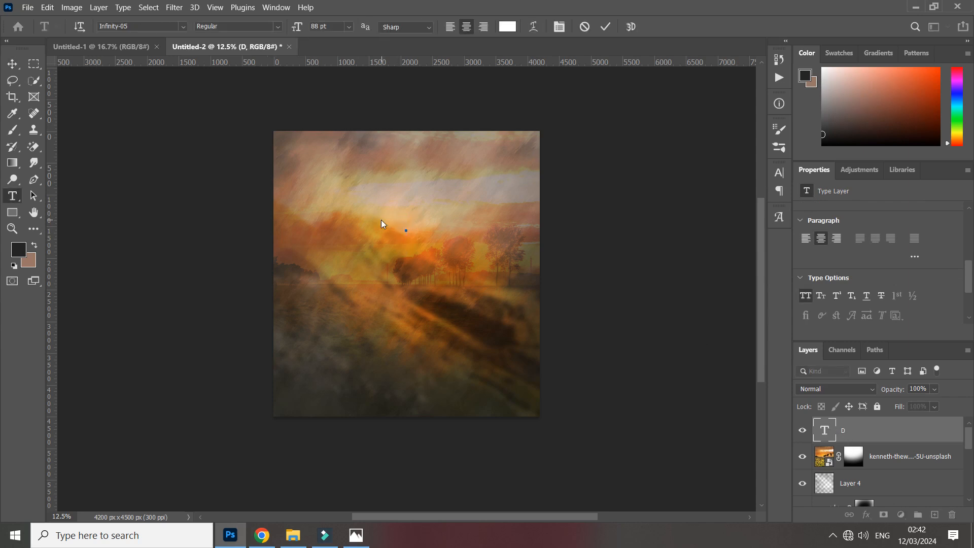
type("D")
scroll(855, 255, "down", 2)
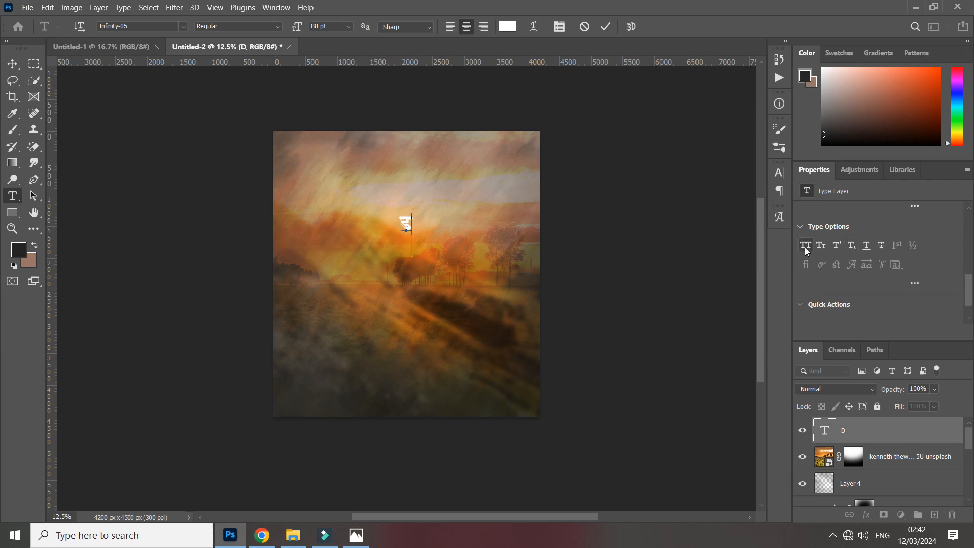
key("ctrl+shift+k")
type("ादा")
scroll(583, 56, "down", 1)
left_click(603, 28)
Move the word दादा into the upper-left sky and enlarge it to more than twice its size.
key("v")
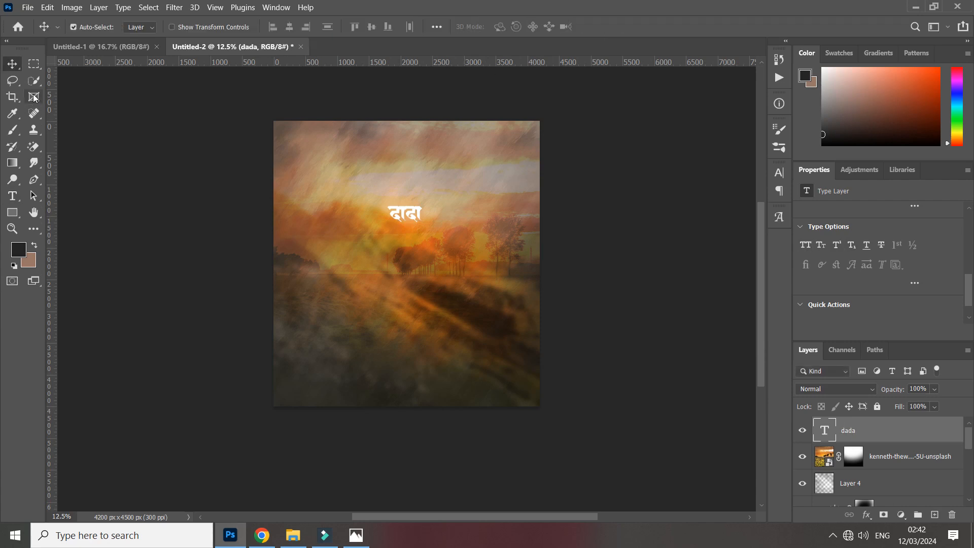
left_click_drag(395, 212, 324, 172)
key("ctrl+t")
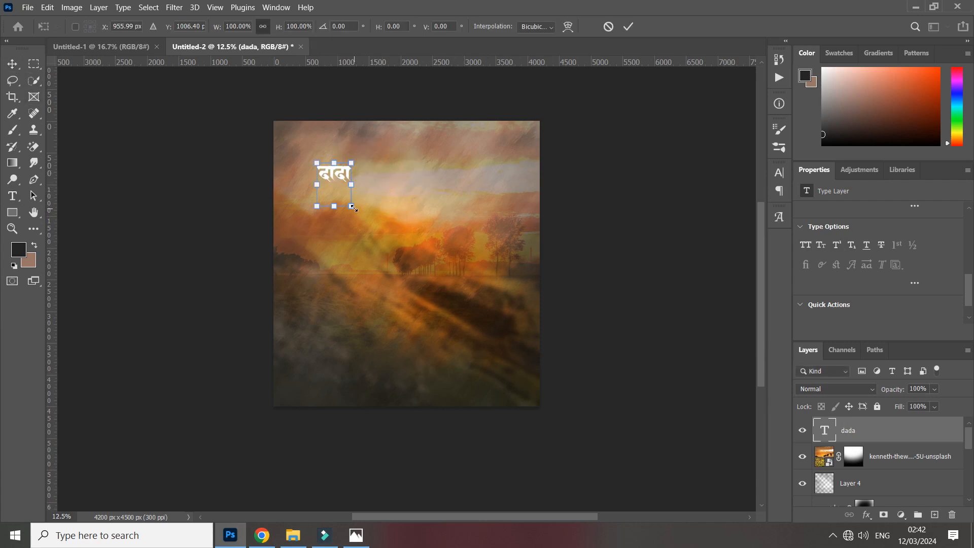
left_click_drag(353, 207, 348, 174)
key("Return")
key("ctrl+t")
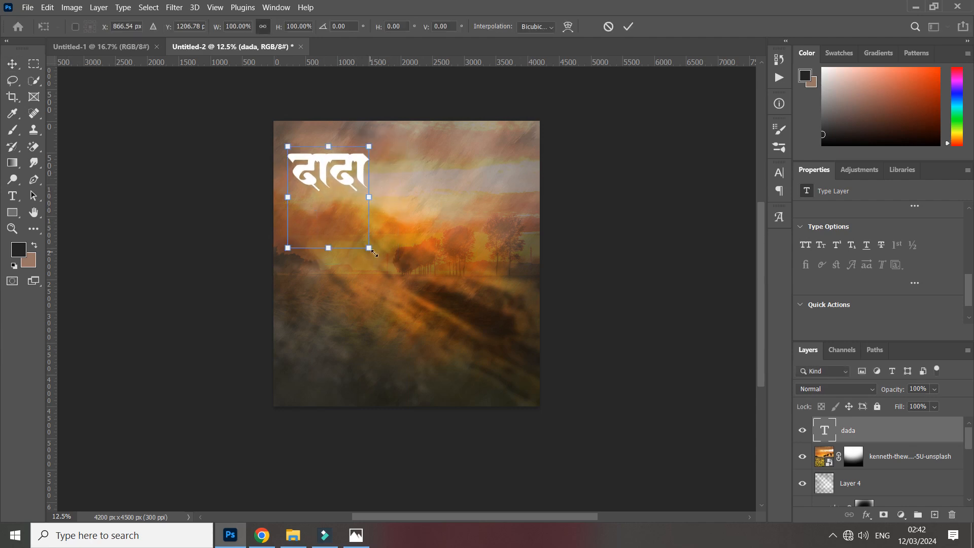
left_click_drag(374, 253, 428, 212)
left_click(627, 27)
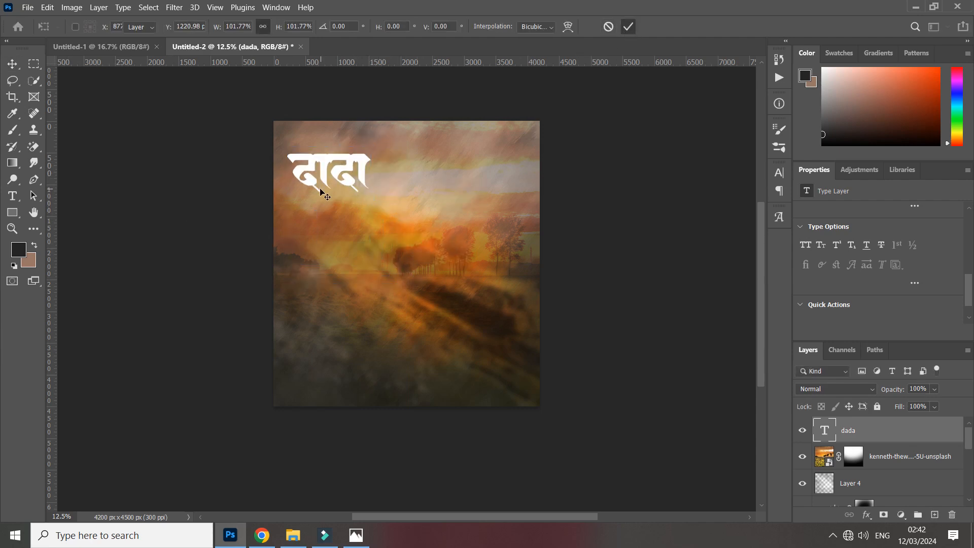
Duplicate the word below the original, scale the copy to 163.46% and nudge it left to form a second row.
left_click_drag(338, 159, 372, 204)
key("ctrl+t")
left_click_drag(420, 293, 489, 343)
left_click_drag(427, 265, 410, 255)
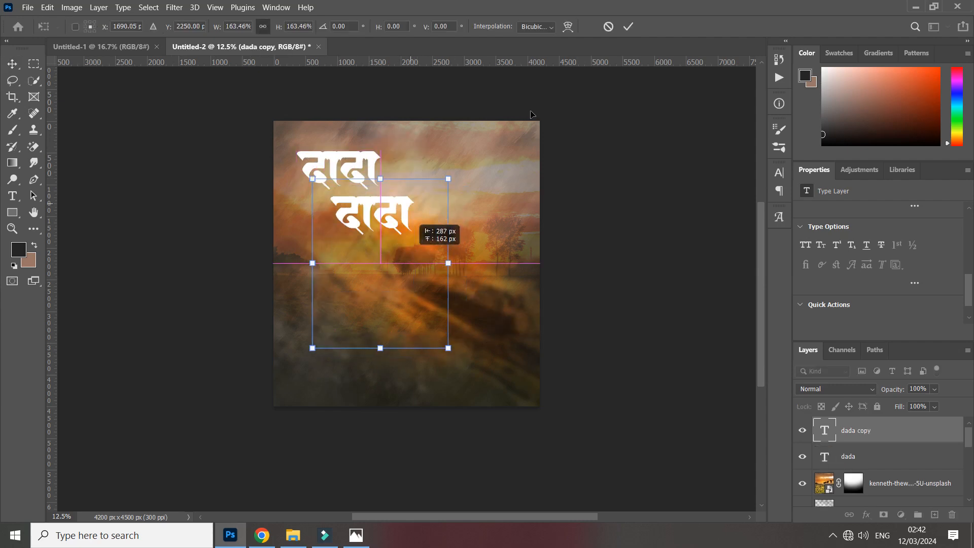
left_click(628, 27)
key("Left")
key("Left")
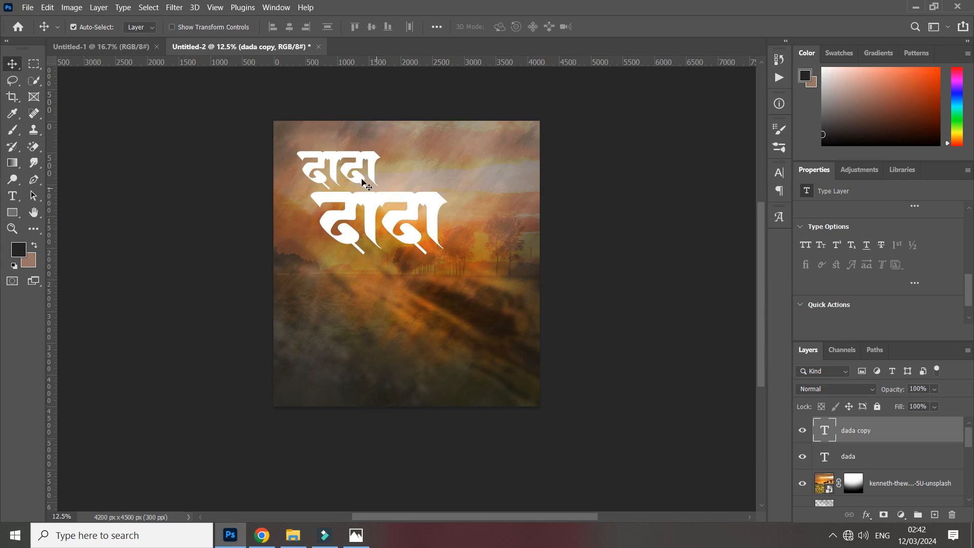
Duplicate the small word beneath the large one, and copy the large word beside the original in the upper row.
left_click_drag(357, 168, 417, 273)
left_click_drag(409, 219, 464, 152)
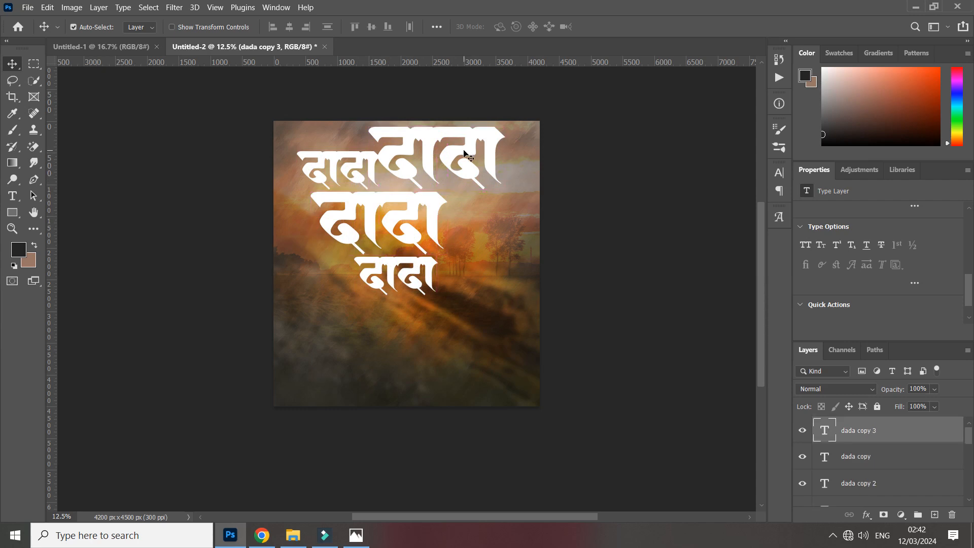
key("Right")
key("Right")
key("Right")
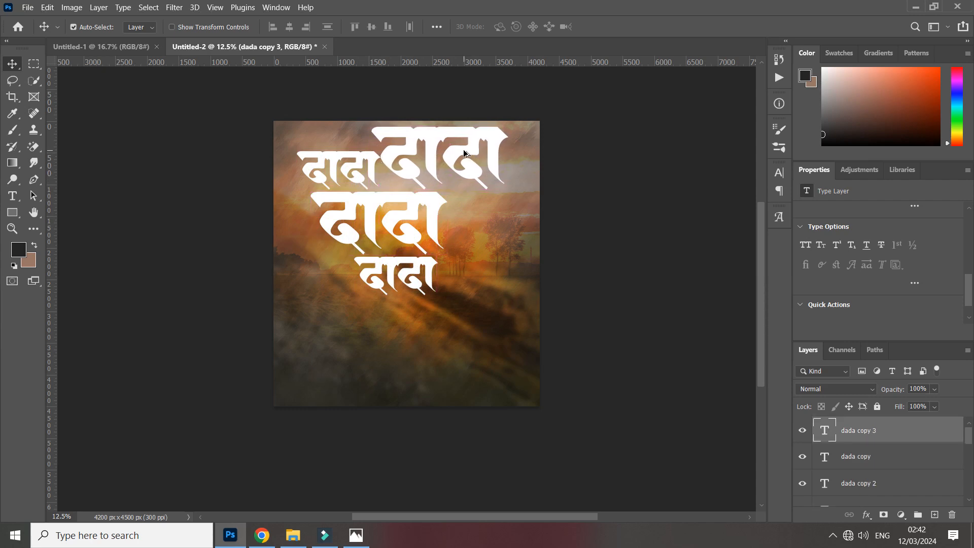
Duplicate the large upper word to the right of the second-row word and scale the copy to 62.56%.
left_click_drag(375, 158, 449, 222)
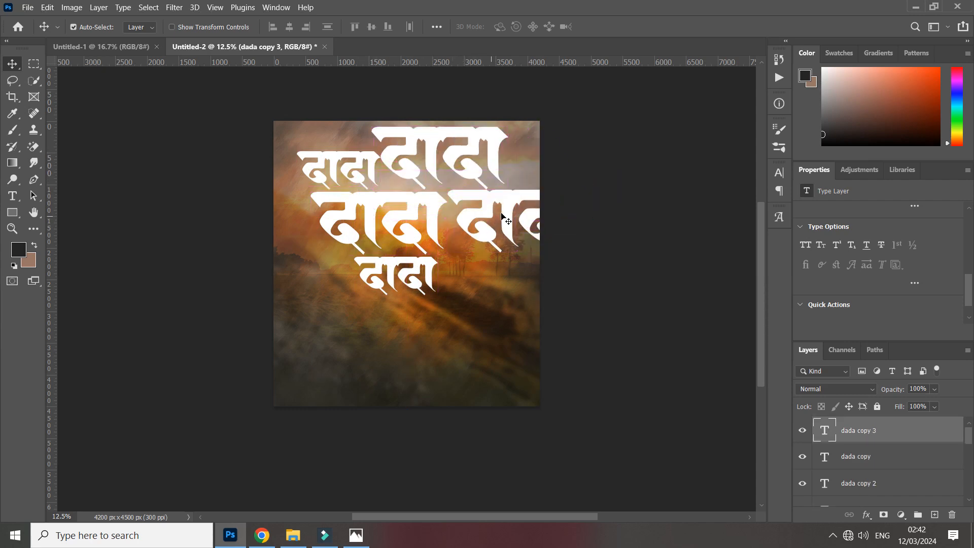
key("ctrl+t")
left_click_drag(584, 261, 532, 262)
left_click_drag(489, 251, 486, 227)
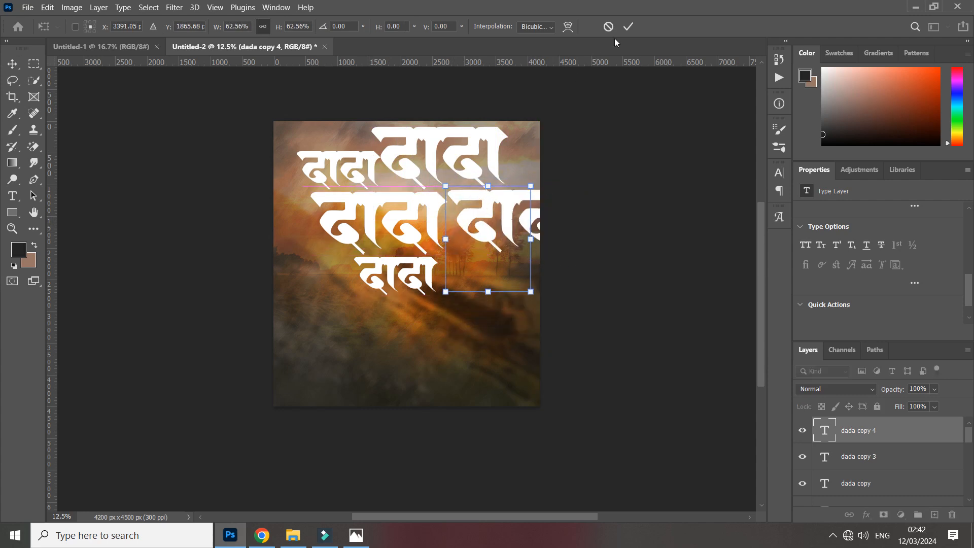
left_click(627, 28)
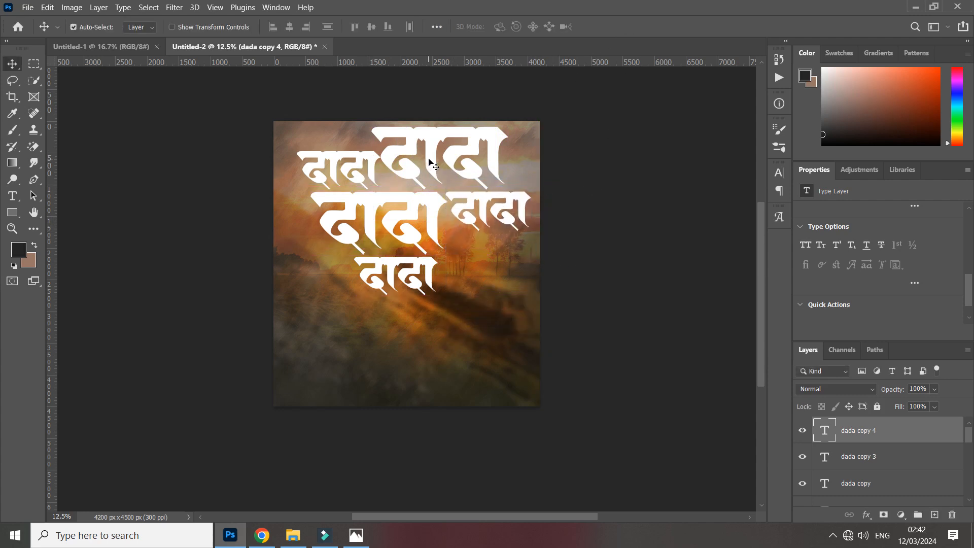
Duplicate the large upper word, shrink the copy and place it at the canvas's left edge in the third row, with another copy at the right edge.
left_click_drag(432, 141, 413, 319)
key("ctrl+t")
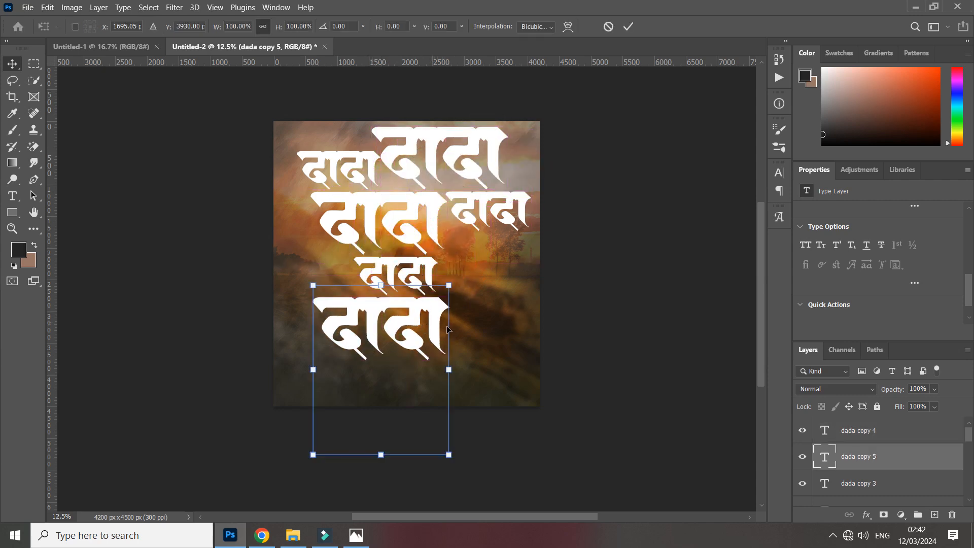
left_click_drag(449, 368, 417, 370)
left_click_drag(363, 351, 296, 261)
left_click(627, 27)
Select all the dada text layers and merge them into a single pixel layer.
left_click(858, 437)
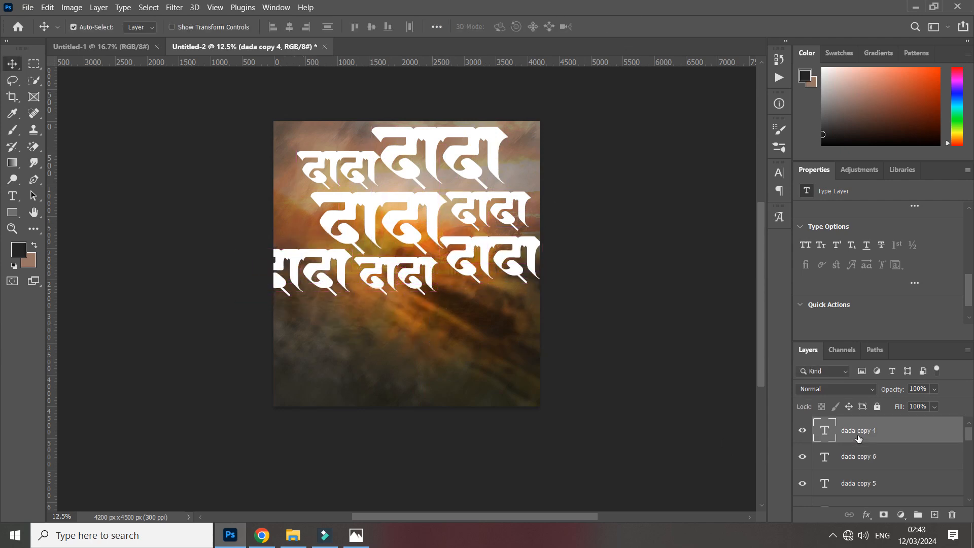
scroll(859, 438, "down", 1)
scroll(858, 438, "down", 2)
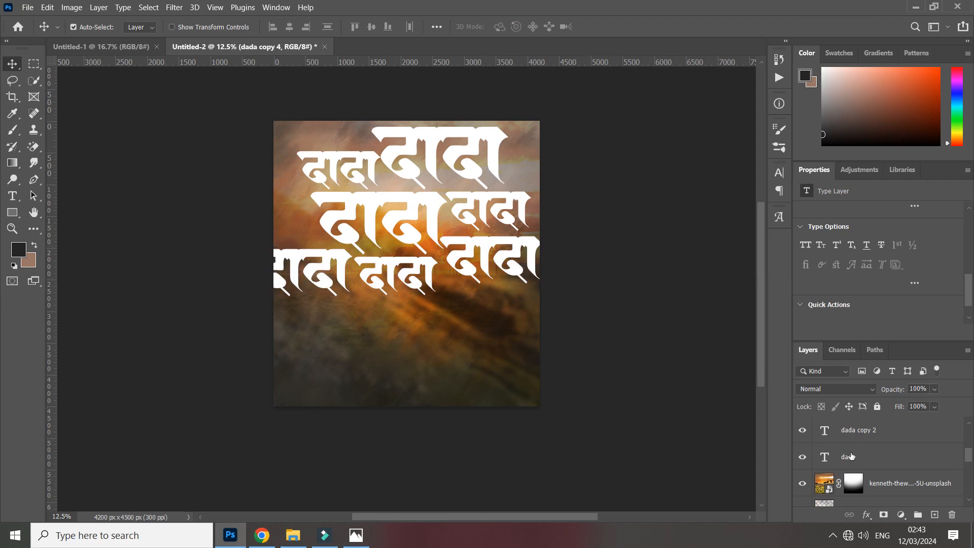
left_click(850, 456, "shift")
key("ctrl+e")
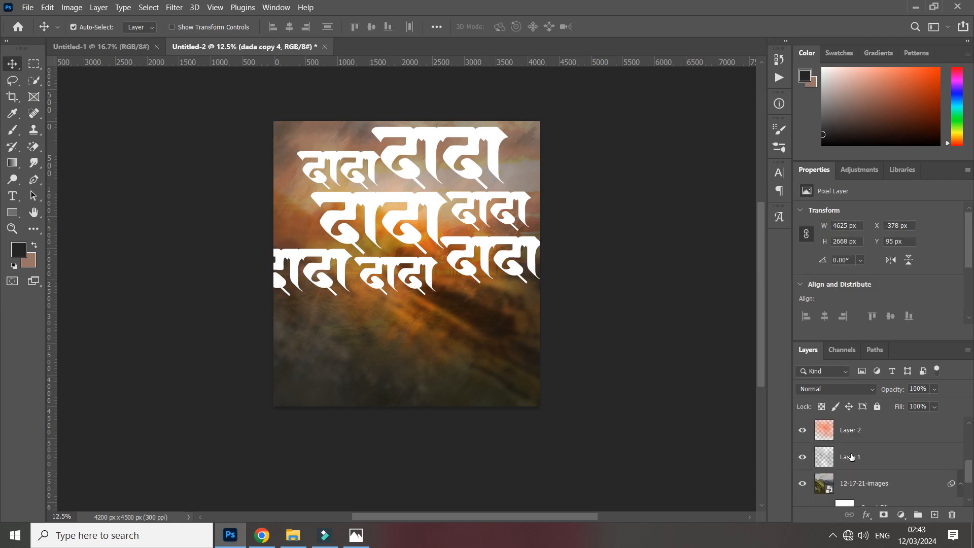
Turn the merged lettering black with a Levels adjustment, lowering the white output level to 0.
scroll(840, 455, "up", 5)
left_click(835, 390)
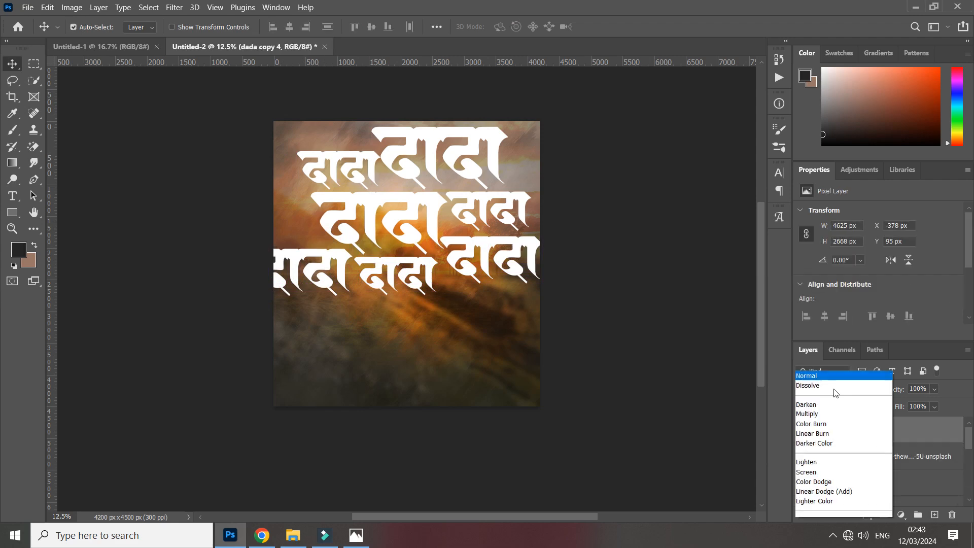
left_click(960, 434)
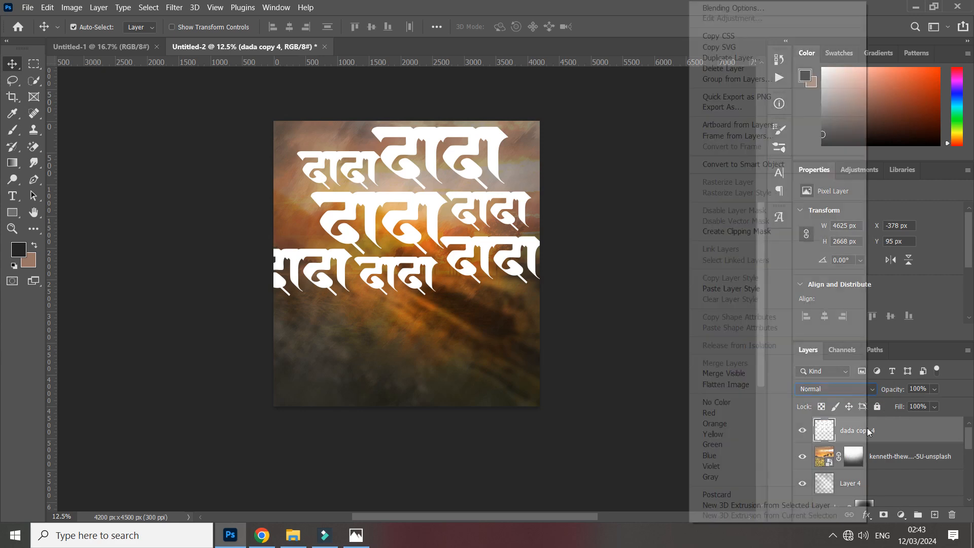
left_click(72, 7)
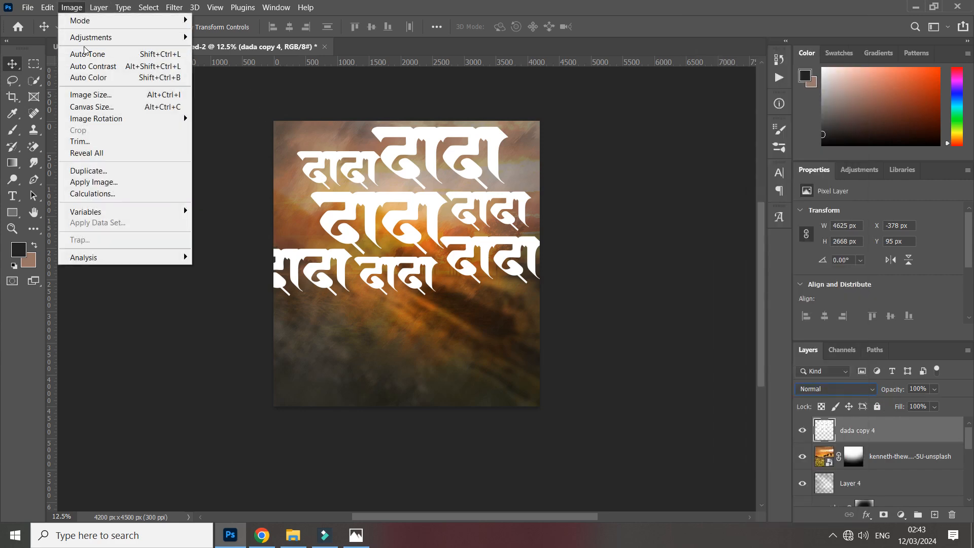
mouse_move(152, 37)
left_click(274, 50)
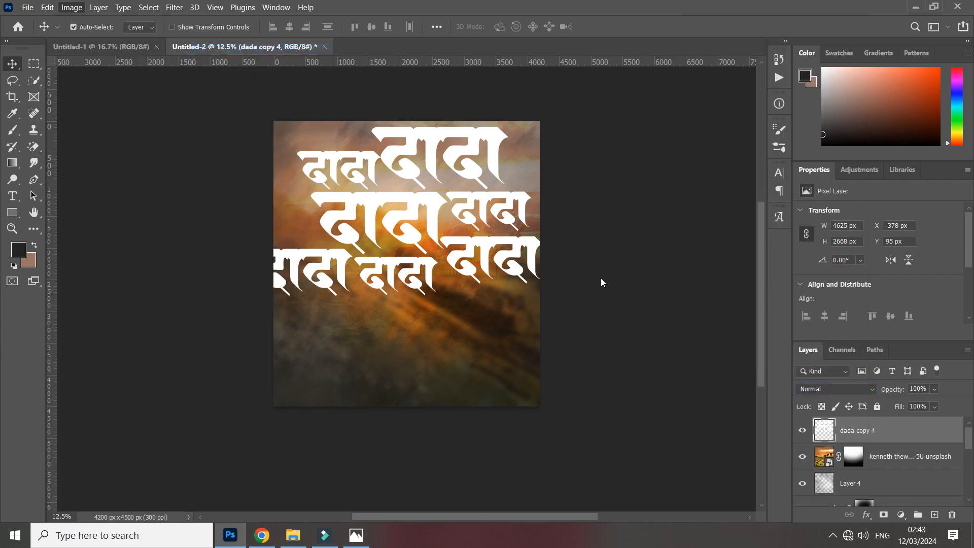
left_click_drag(739, 327, 546, 314)
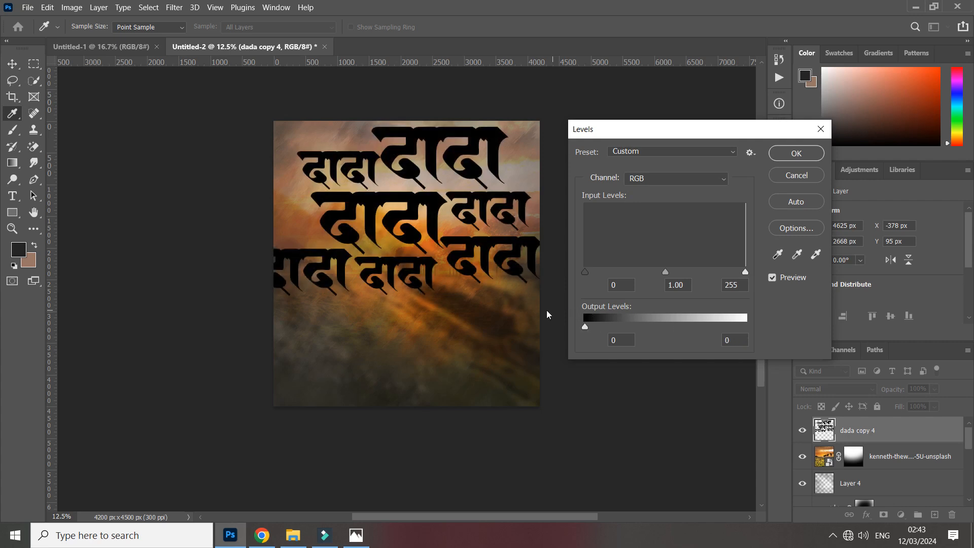
left_click(796, 154)
Set the merged lettering's blend mode to Overlay and skew it vertically by about -3.4° so its right side rises.
left_click(837, 388)
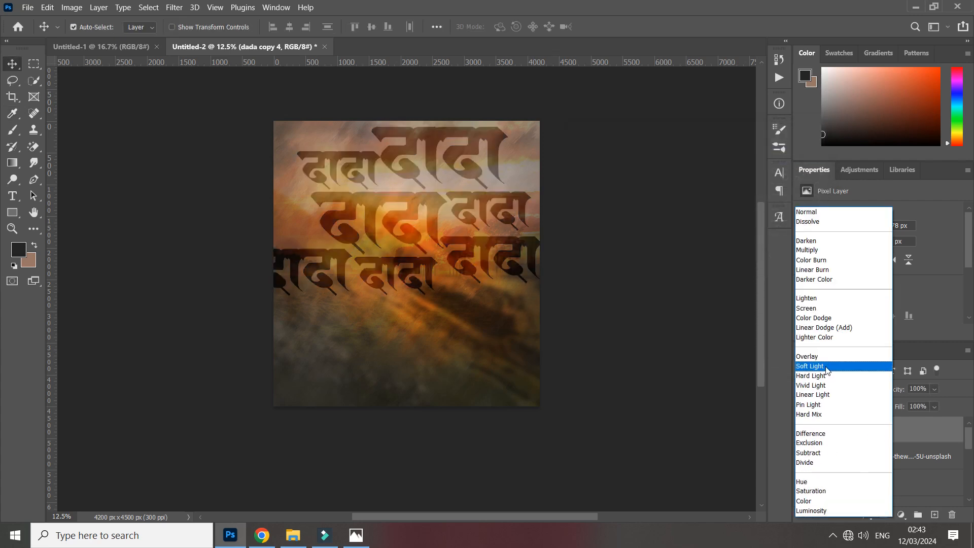
left_click(820, 357)
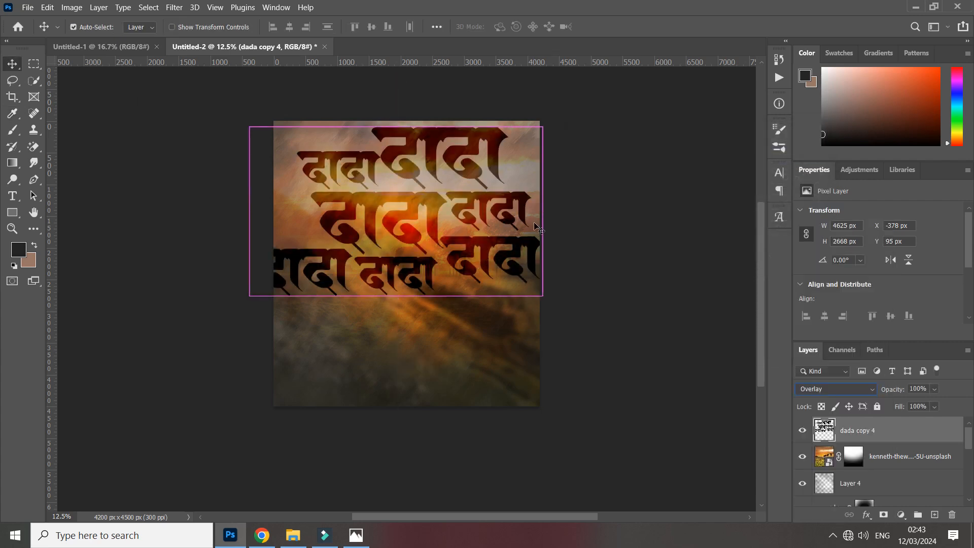
key("ctrl+t")
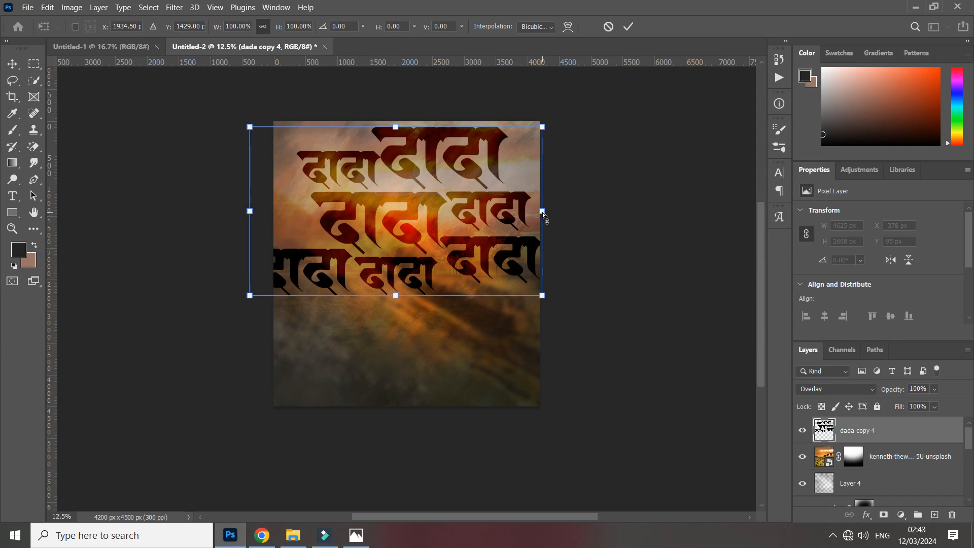
left_click_drag(543, 212, 542, 194)
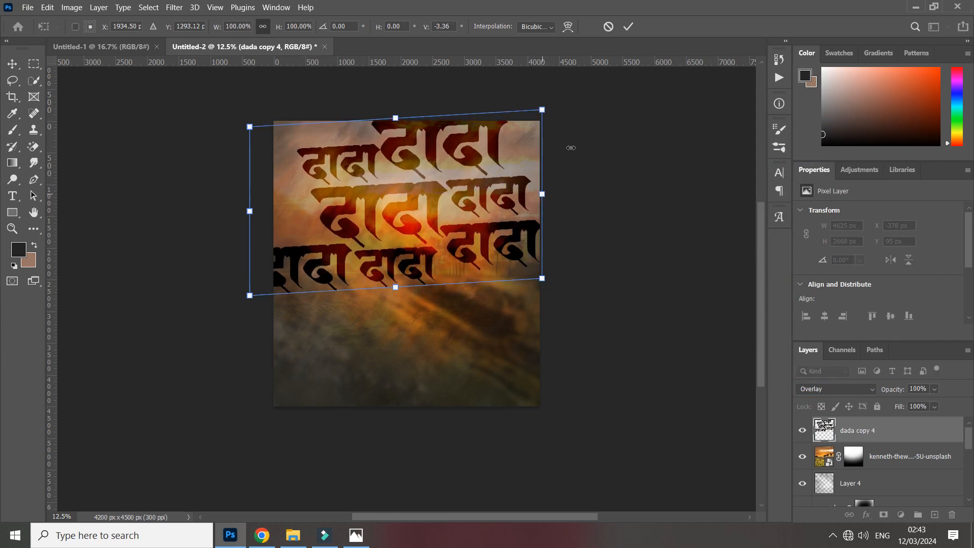
left_click(629, 26)
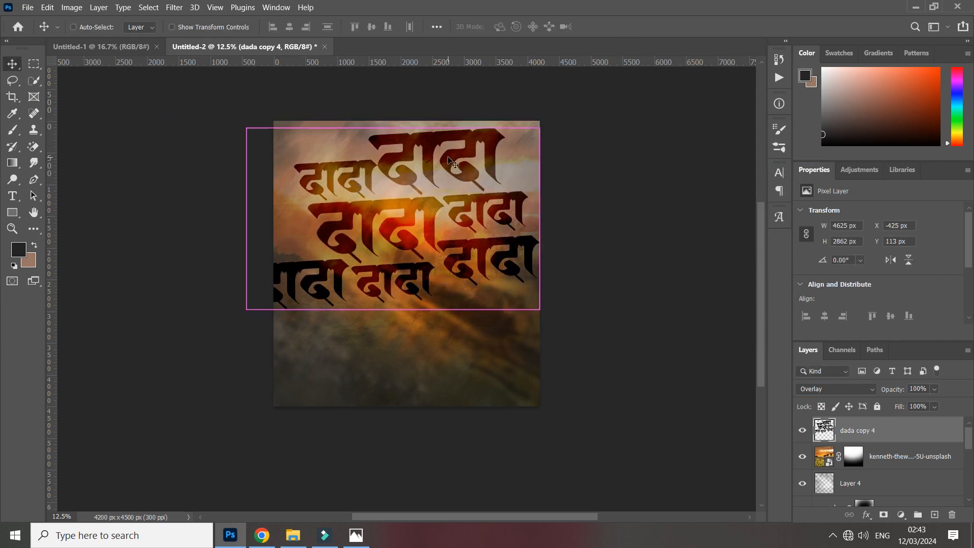
Skew the lettering's right side upward by about another 0.8° and shift the whole block slightly up and to the left.
key("ctrl+r")
key("ctrl+r")
key("ctrl+t")
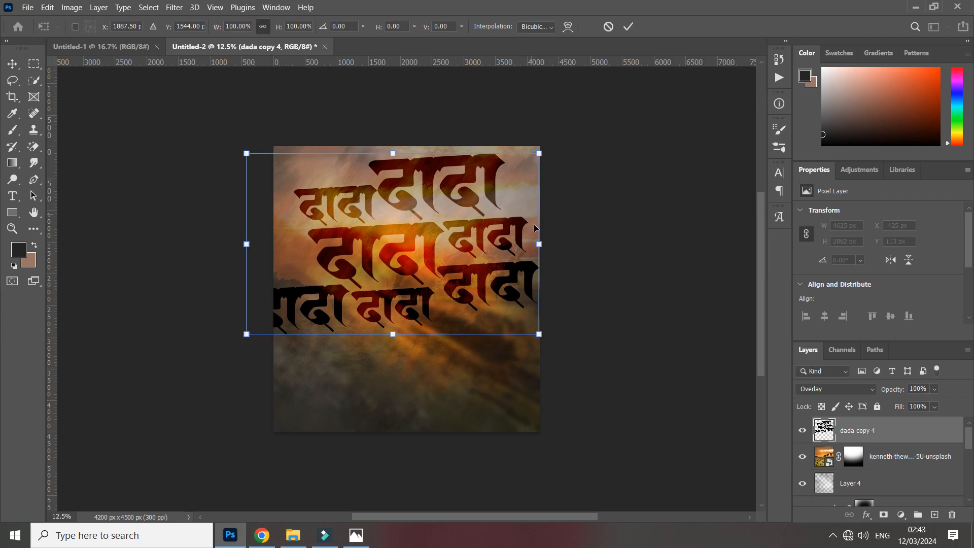
left_click_drag(540, 249, 540, 240)
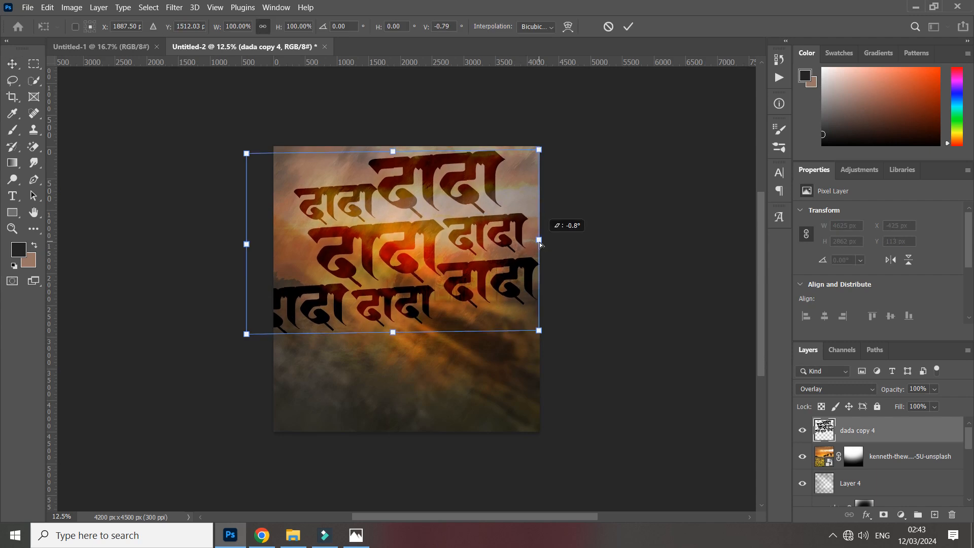
left_click(628, 26)
key("Return")
left_click_drag(460, 230, 452, 223)
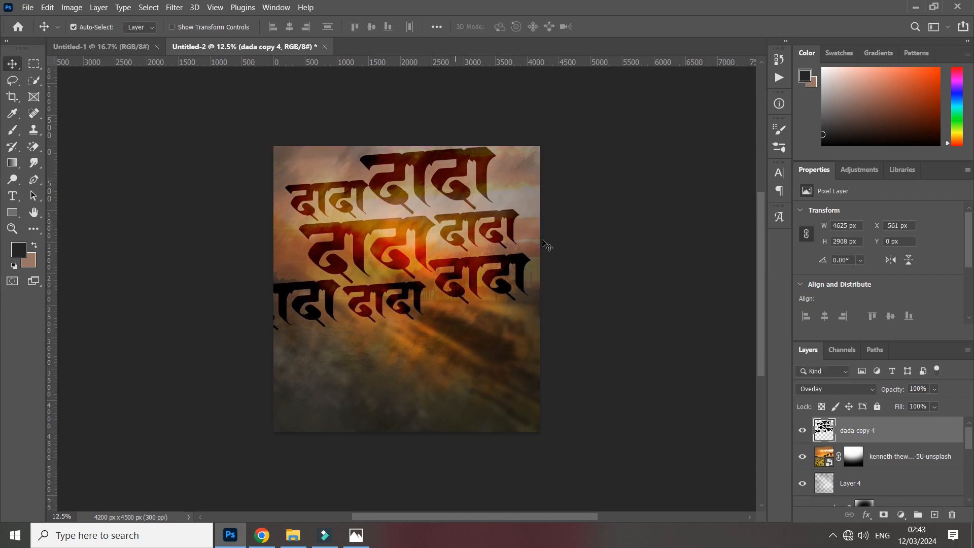
Keep the lettering in Overlay mode and soften it with a 10-pixel Gaussian Blur.
left_click(816, 390)
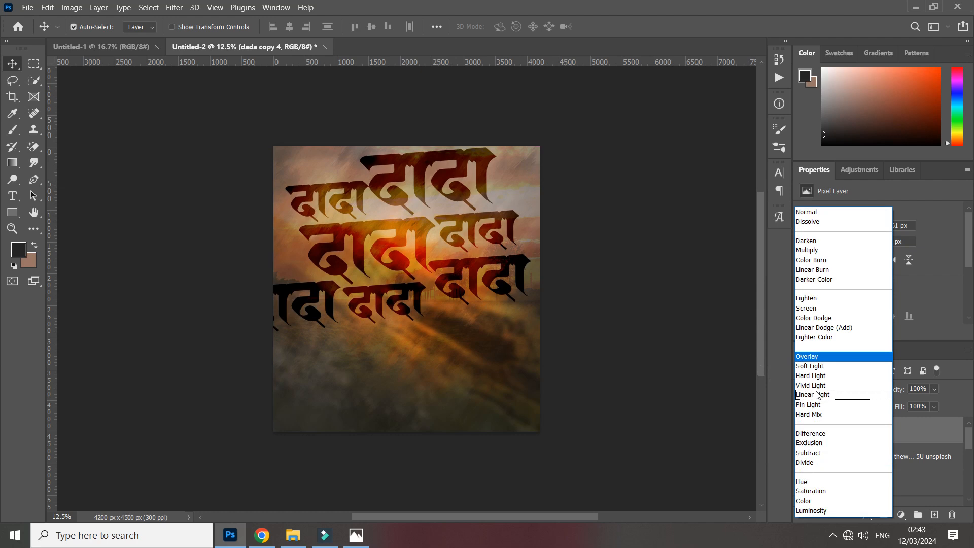
left_click(810, 362)
left_click(175, 7)
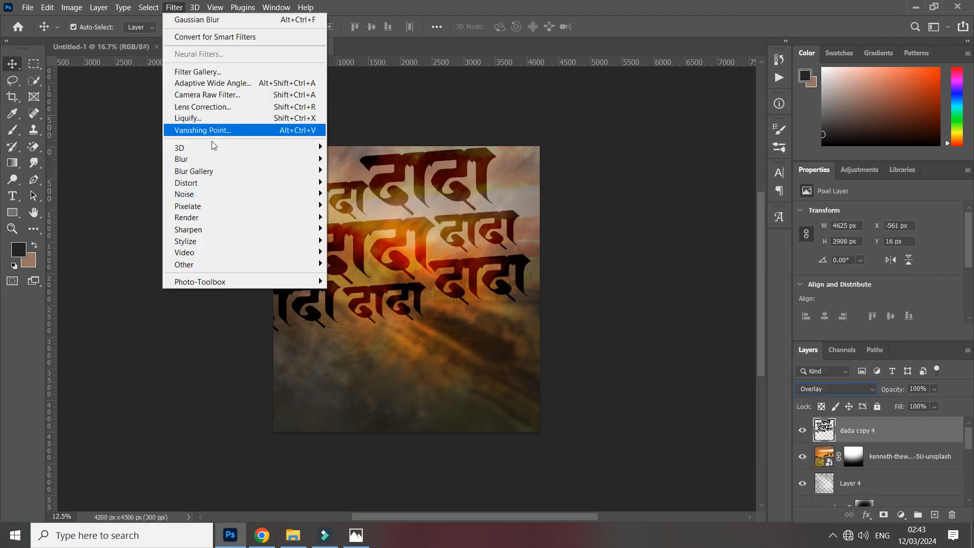
mouse_move(243, 158)
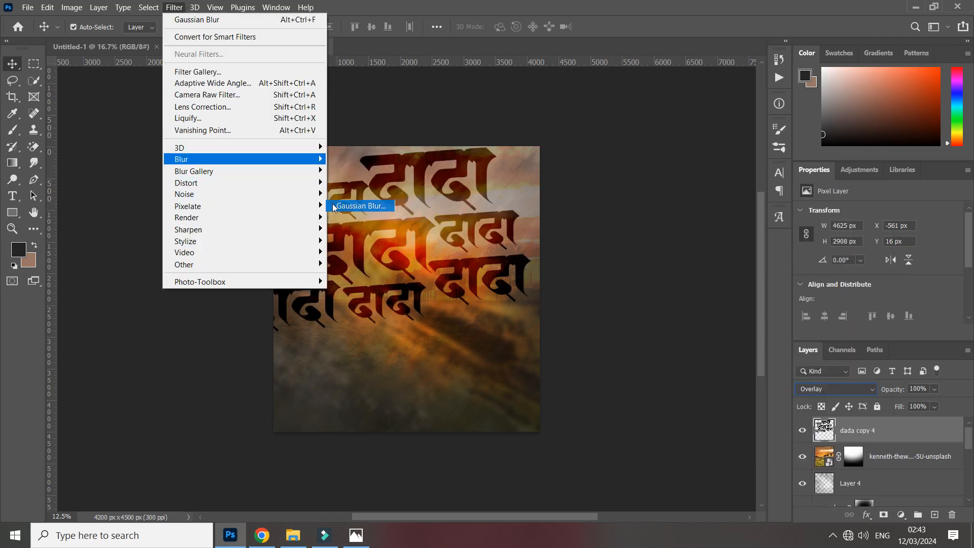
left_click(355, 205)
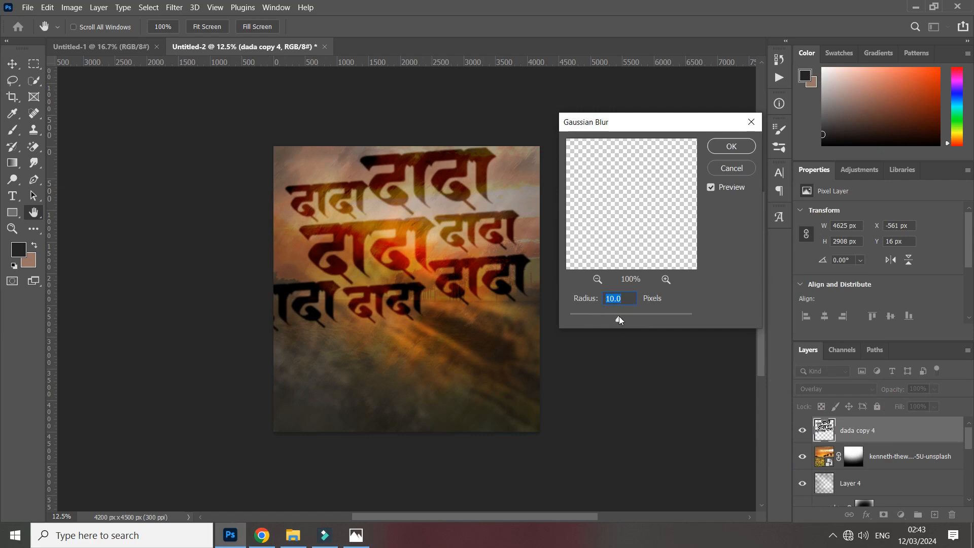
left_click(730, 146)
Add a layer mask to the lettering and fade its left and right edges with a soft 4291 px black brush.
left_click(882, 514)
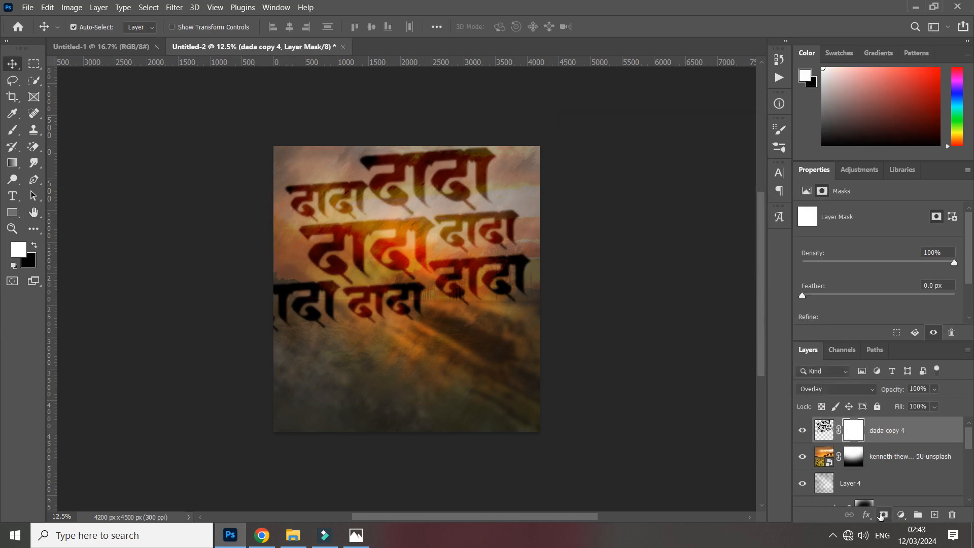
key("ctrl+minus")
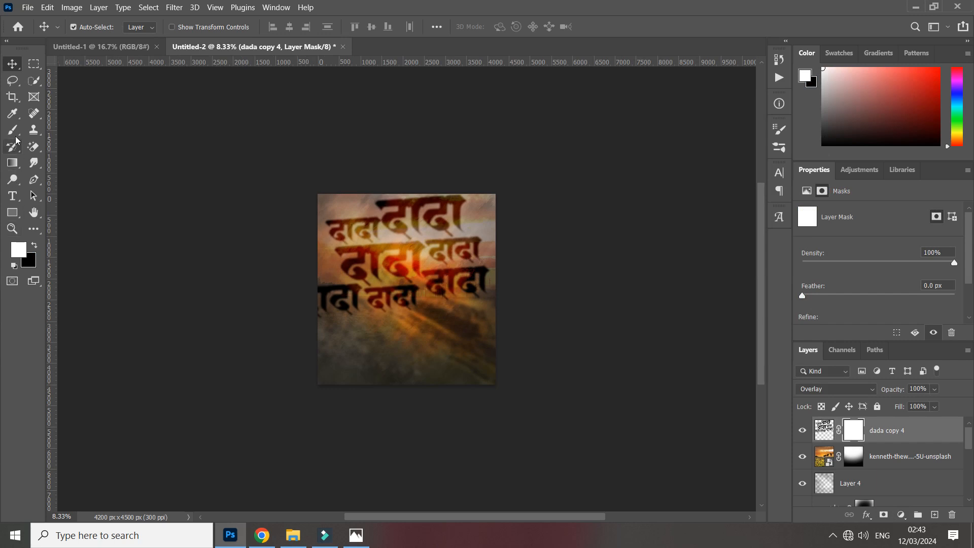
left_click(14, 133)
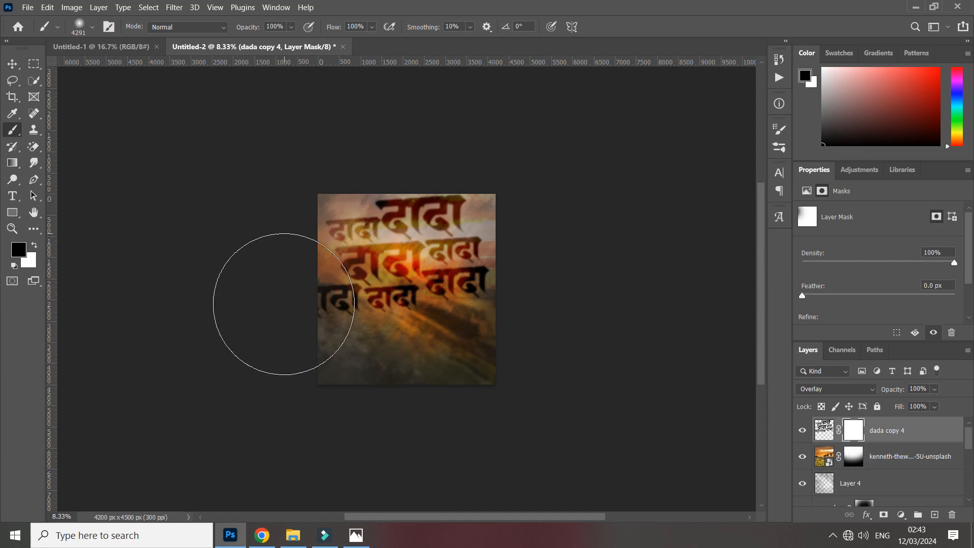
left_click_drag(284, 304, 308, 342)
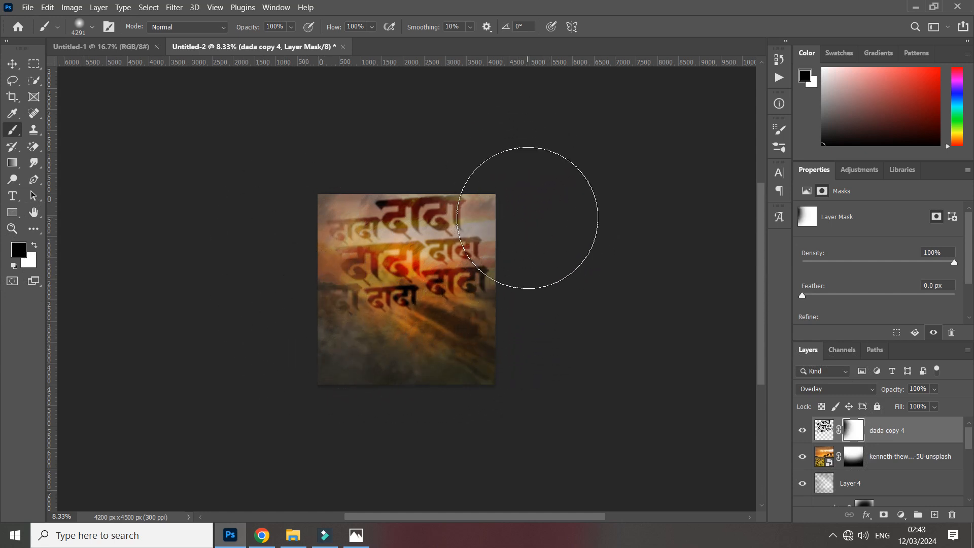
left_click(527, 217)
Restore the left and central words by painting white on the lettering's mask with a 2900 px soft brush.
key("bracketleft")
key("bracketleft")
key("bracketleft")
key("bracketleft")
key("bracketleft")
key("bracketleft")
key("bracketleft")
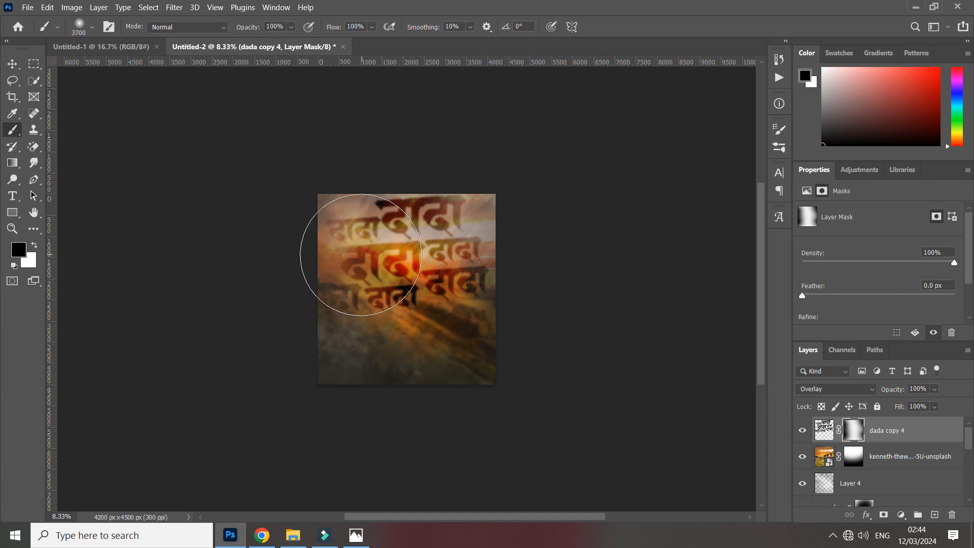
left_click(33, 245)
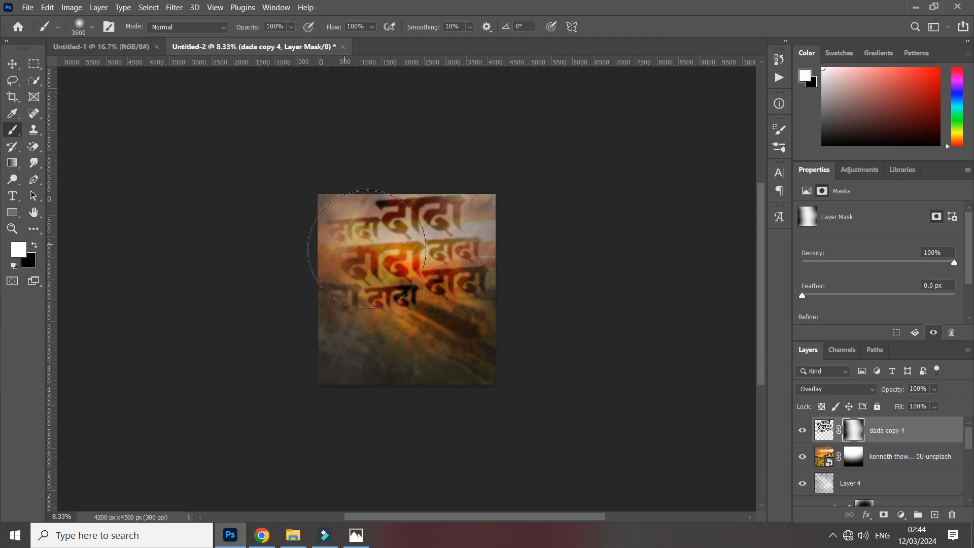
key("bracketleft")
key("bracketleft")
key("bracketleft")
key("bracketleft")
key("bracketleft")
key("bracketleft")
key("bracketleft")
mouse_move(357, 246)
left_mouse_down()
mouse_move(359, 270)
mouse_move(401, 274)
left_mouse_up()
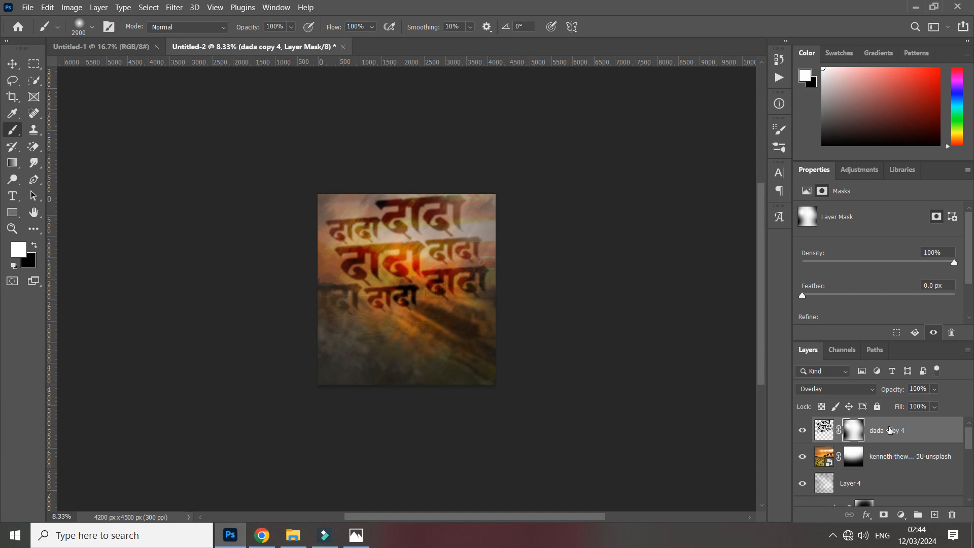
Lower the lettering layer's opacity to 66%.
left_click_drag(893, 392, 892, 396)
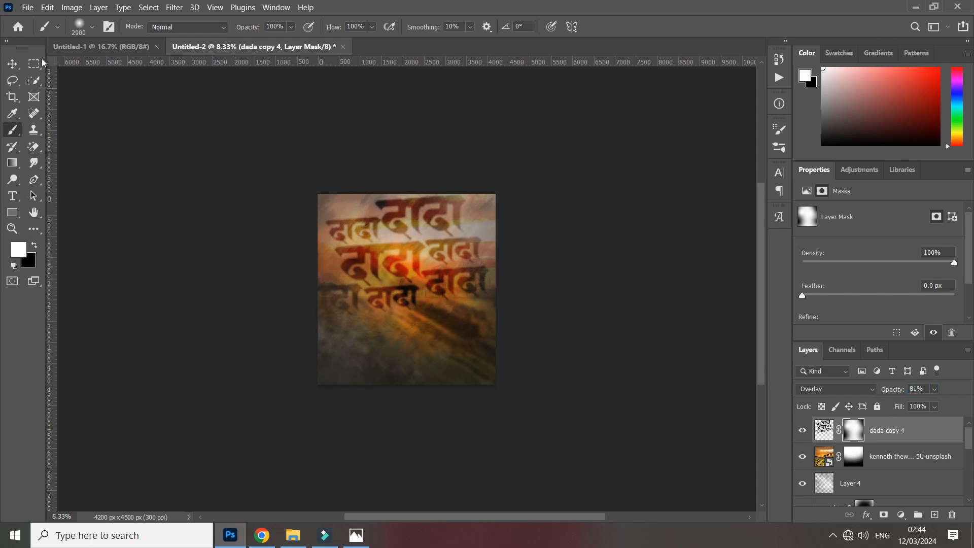
key("v")
key("ctrl+plus")
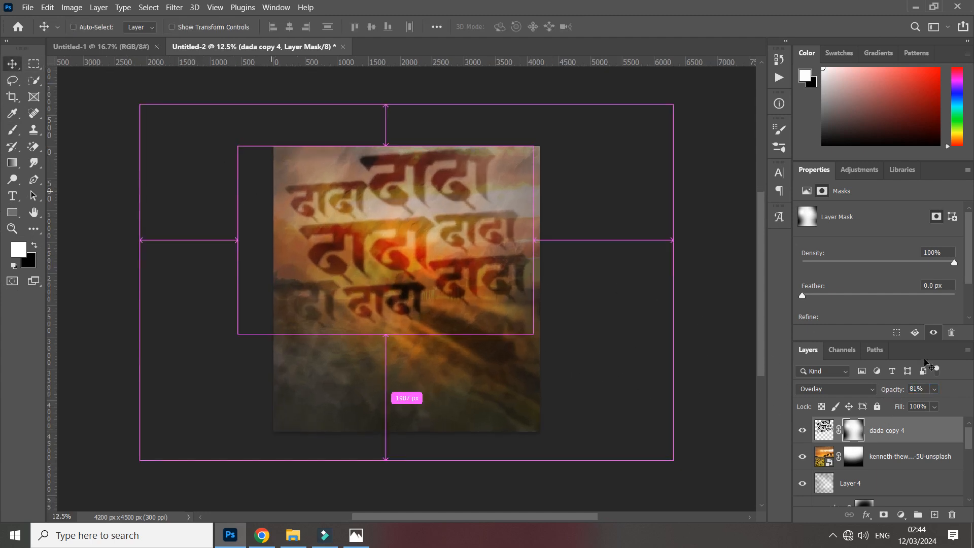
left_click_drag(883, 395, 881, 395)
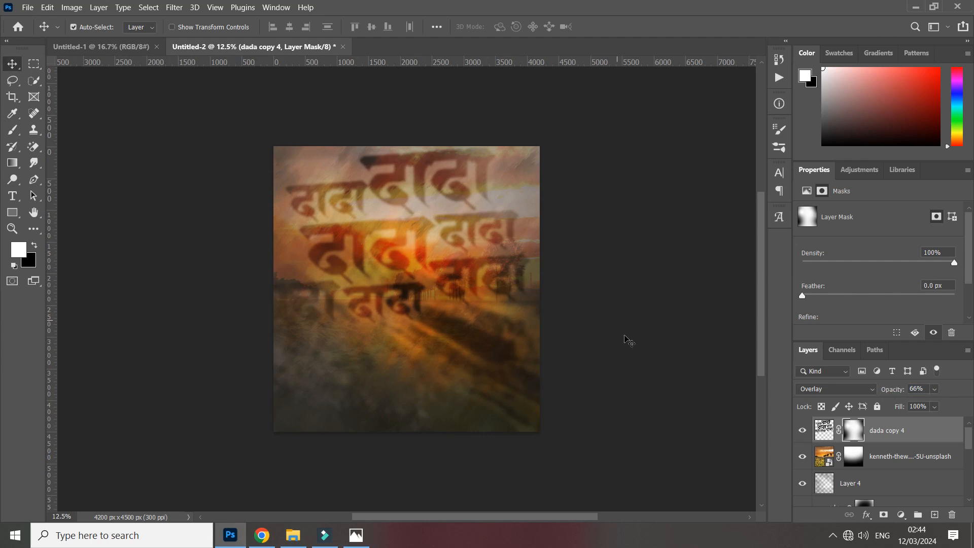
Add a new Overlay layer above the lettering and paint yellow-orange light across the sky with the textured 4291 px brush.
left_click(936, 515)
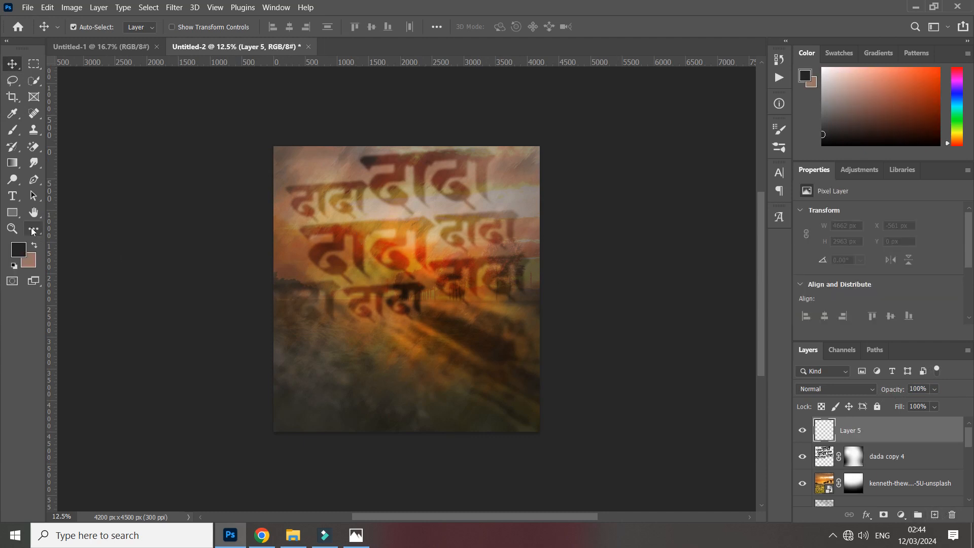
left_click(8, 135)
right_click(384, 261)
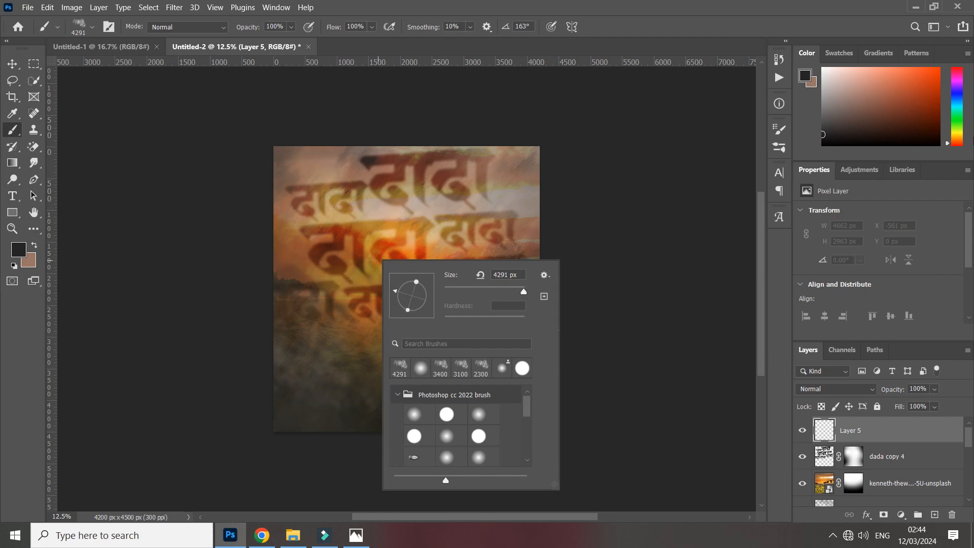
left_click(957, 138)
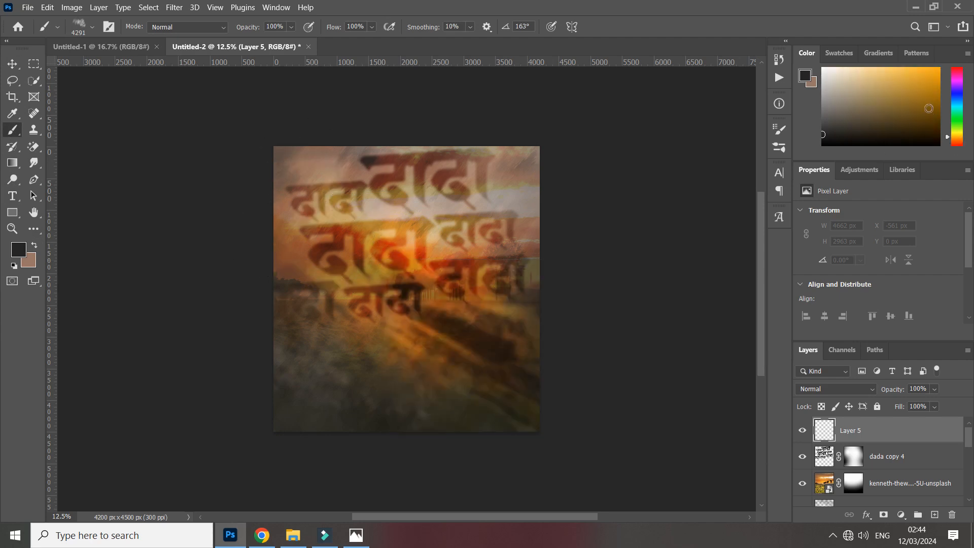
left_click(869, 389)
left_click(830, 358)
left_click(483, 229)
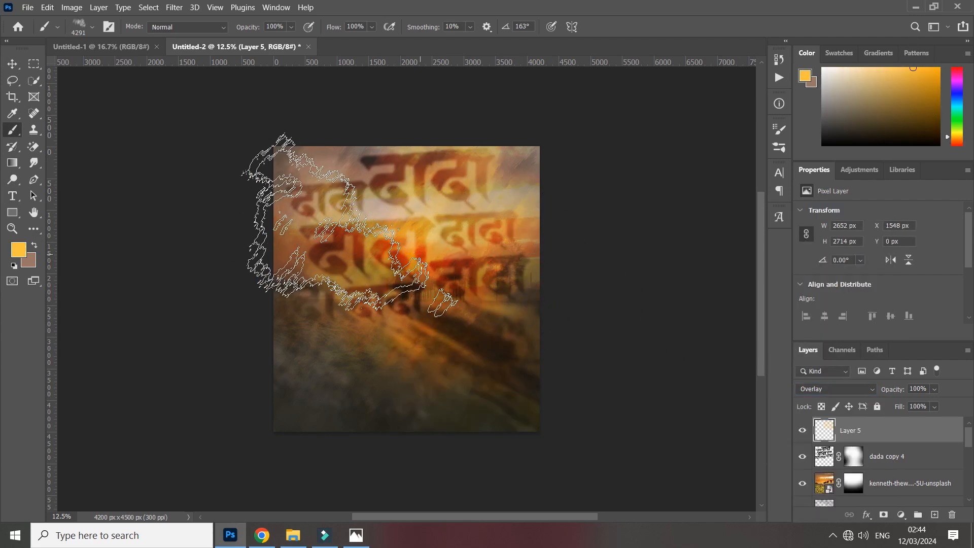
left_click(350, 224)
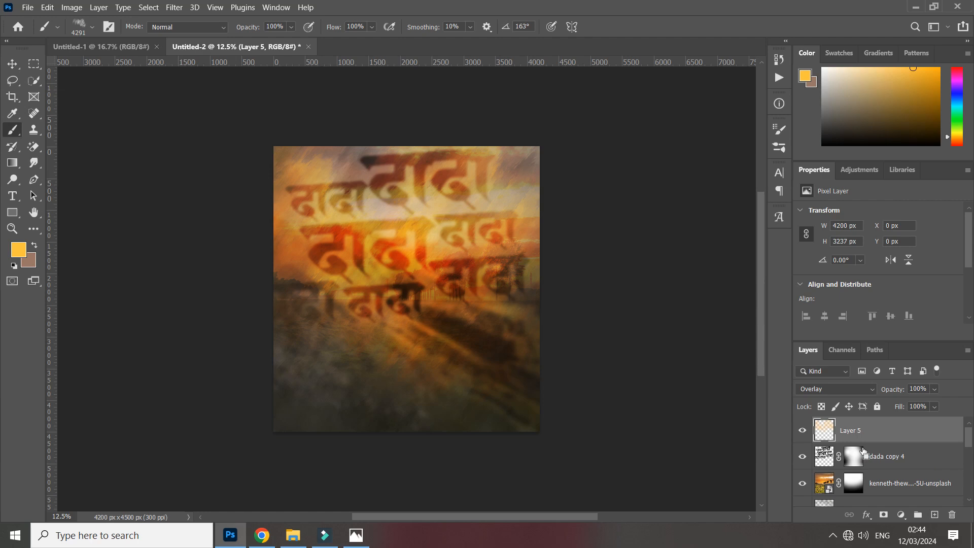
Stamp all visible layers into a new layer at the top of the stack and toggle its visibility to check it.
key("ctrl+alt+shift+e")
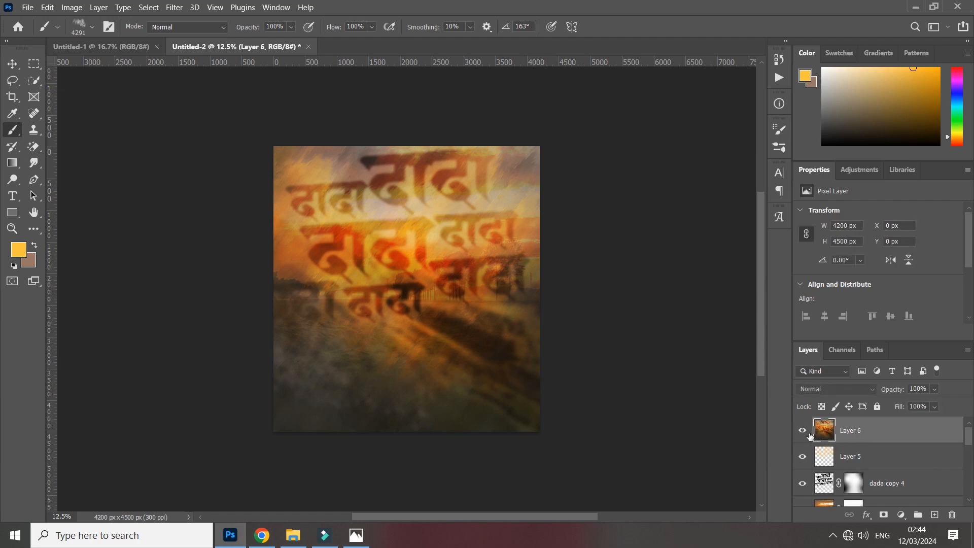
scroll(838, 469, "down", 5)
scroll(840, 473, "up", 5)
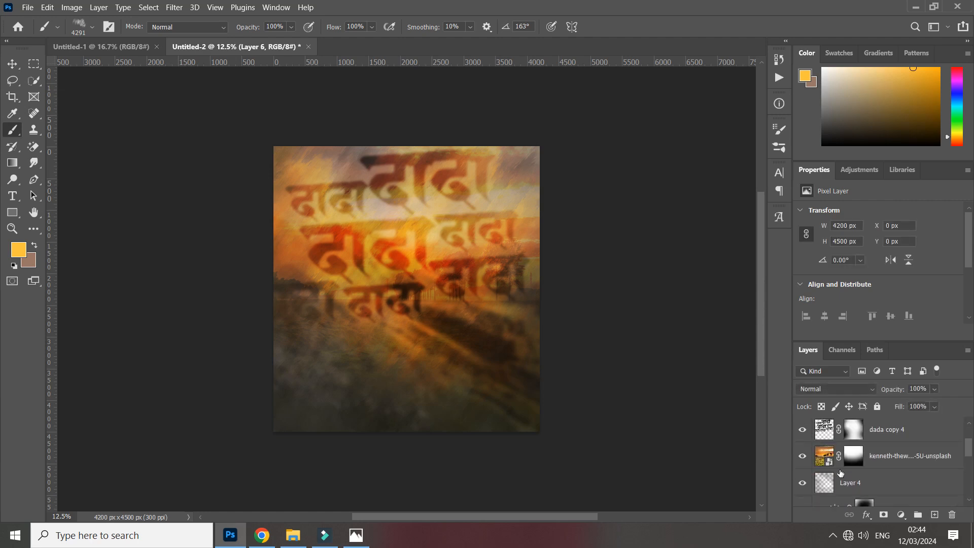
left_click(802, 431)
left_click(803, 431)
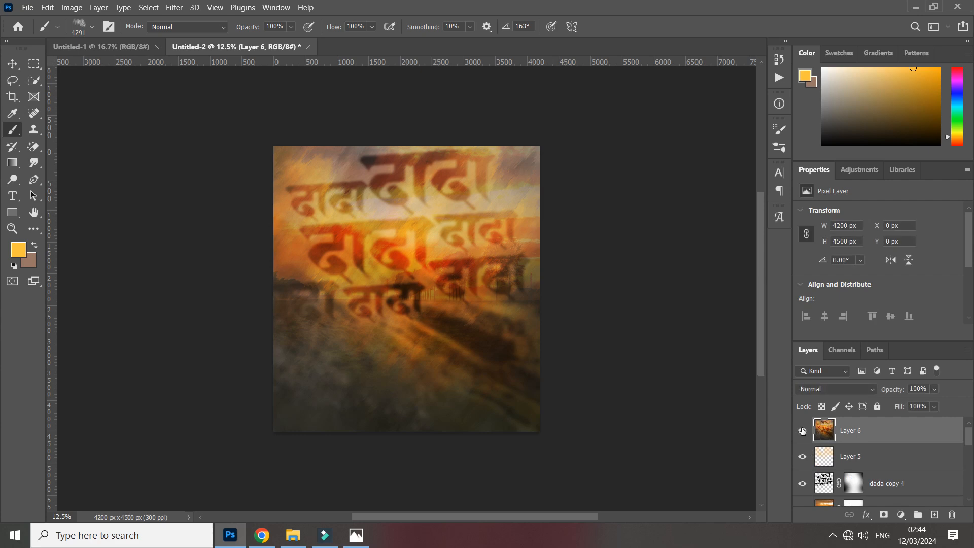
Apply the Add Noise filter with Uniform distribution to the stamped layer and inspect the grain up close.
left_click(174, 7)
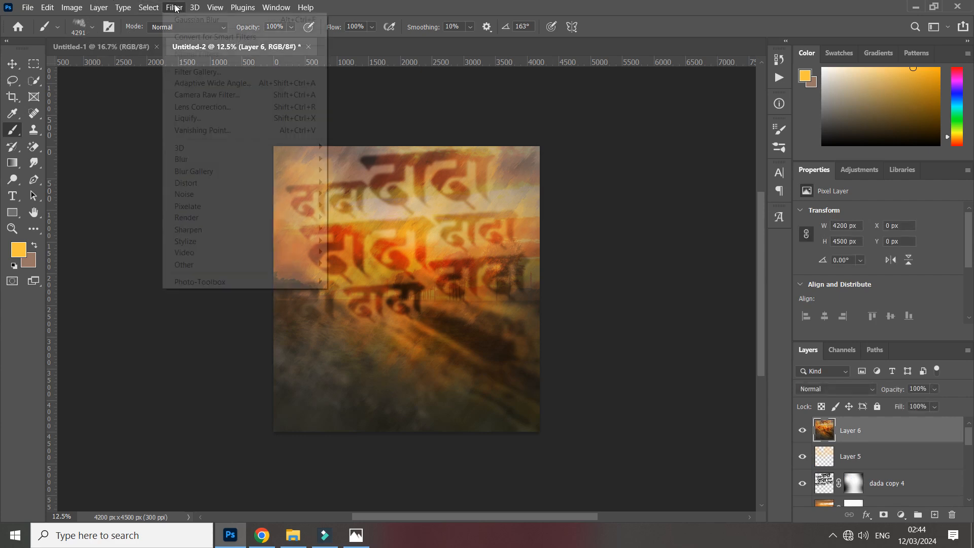
mouse_move(218, 200)
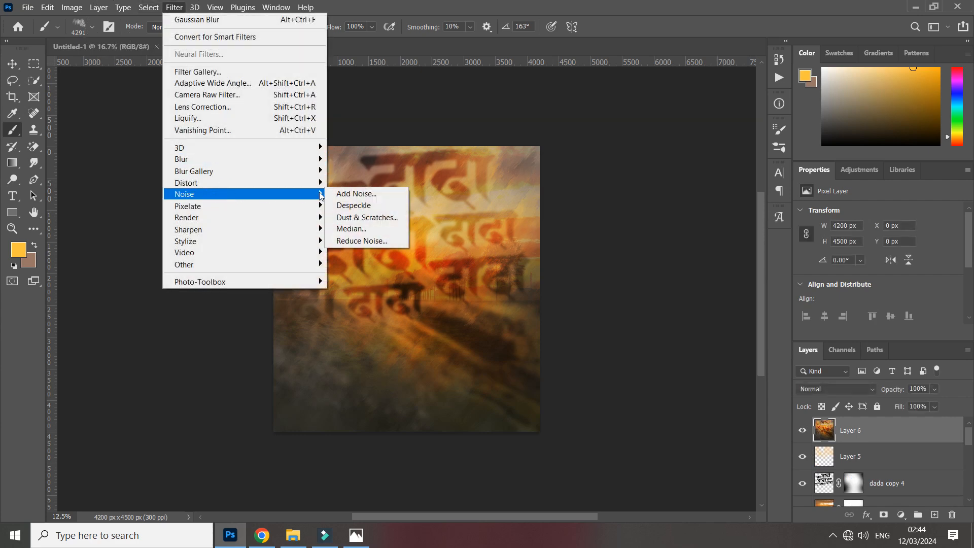
left_click(337, 189)
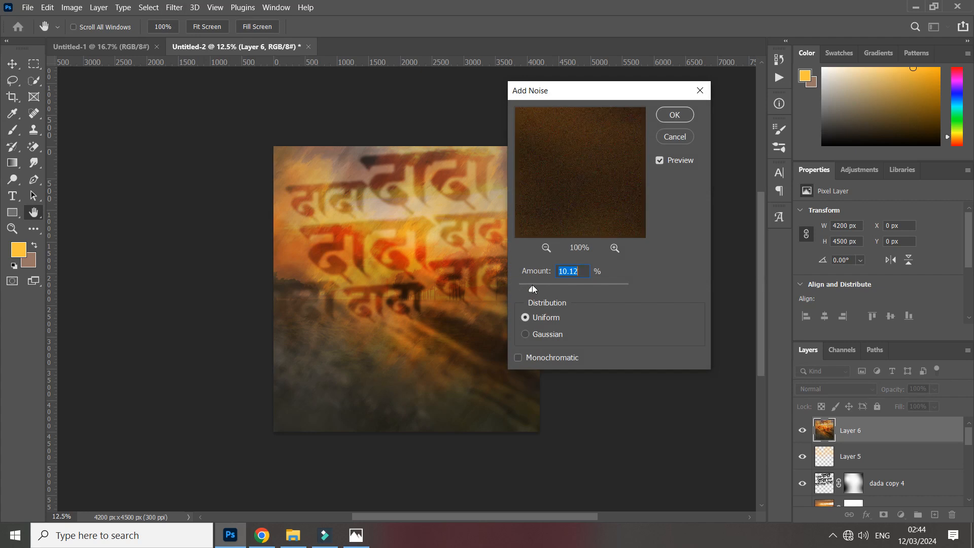
mouse_move(533, 289)
left_mouse_down()
mouse_move(554, 286)
mouse_move(542, 288)
left_mouse_up()
left_click(669, 119)
key("ctrl+plus")
key("ctrl+plus")
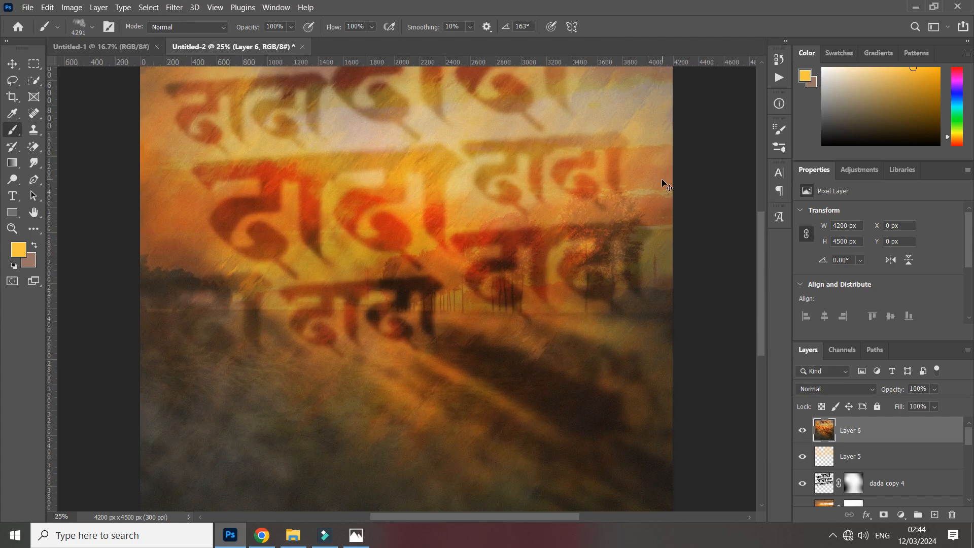
key("ctrl+minus")
key("ctrl+minus")
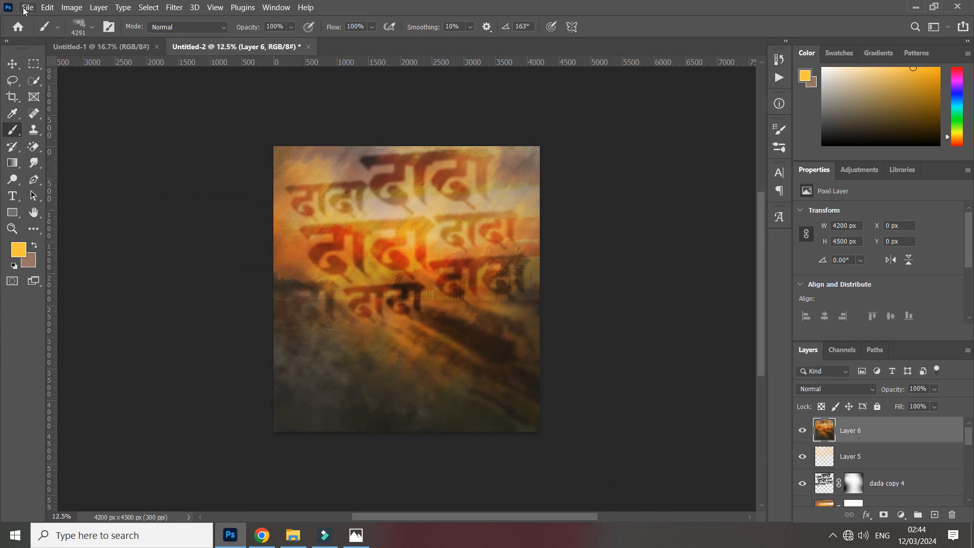
Open the file png.psd containing the cutout of the two men.
left_click(26, 7)
left_click(40, 31)
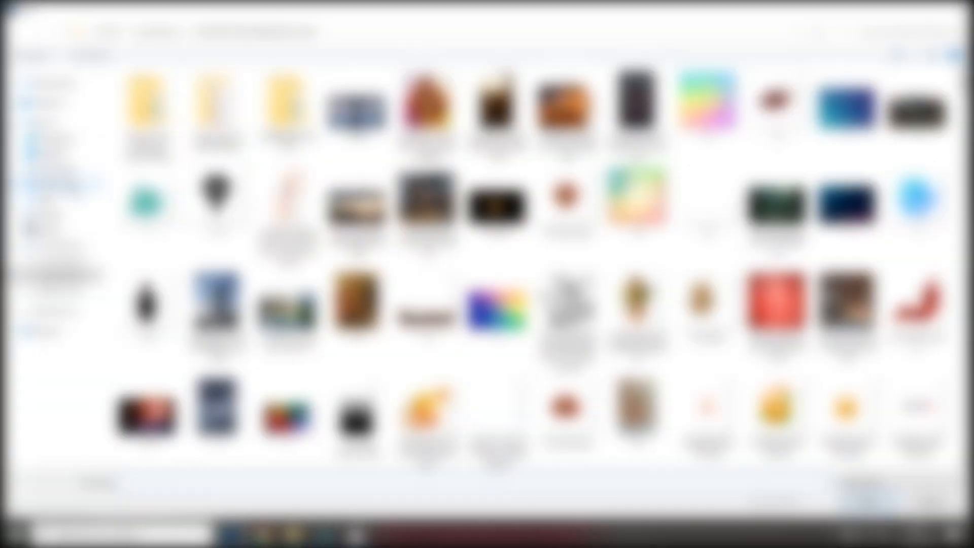
left_click(66, 184)
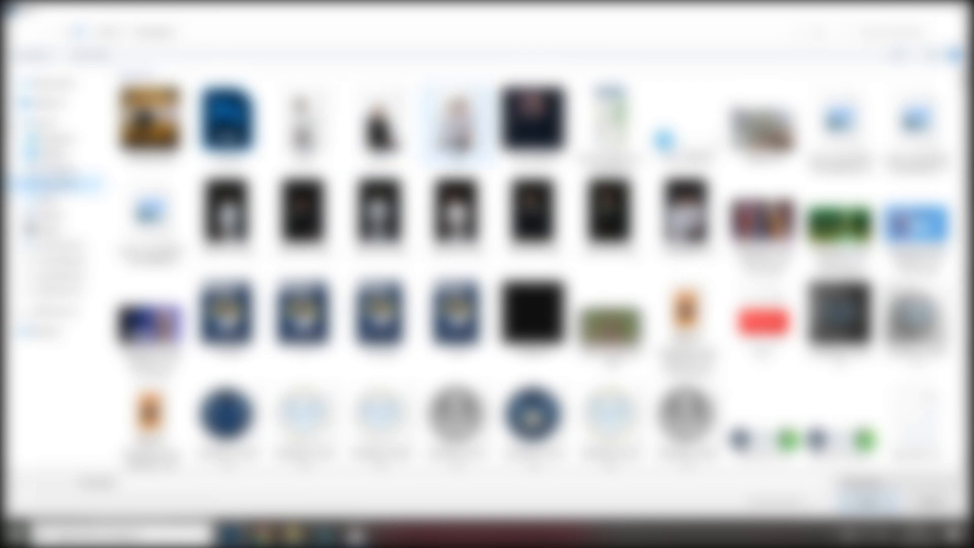
left_click(456, 125)
double_click(458, 121)
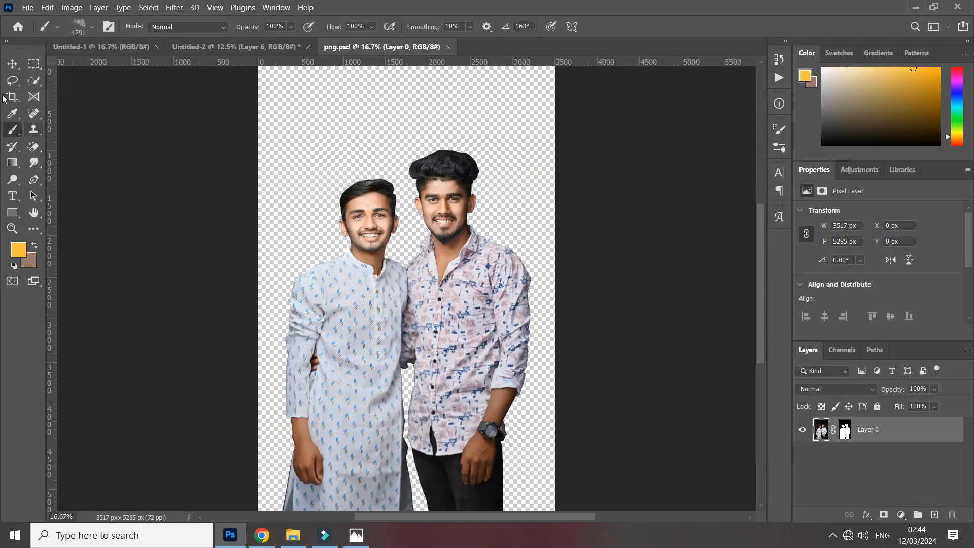
Bring the cutout of the two men into the Untitled-2 document and center it over the background.
left_click(12, 64)
left_click_drag(448, 198, 298, 52)
left_click_drag(413, 308, 422, 283)
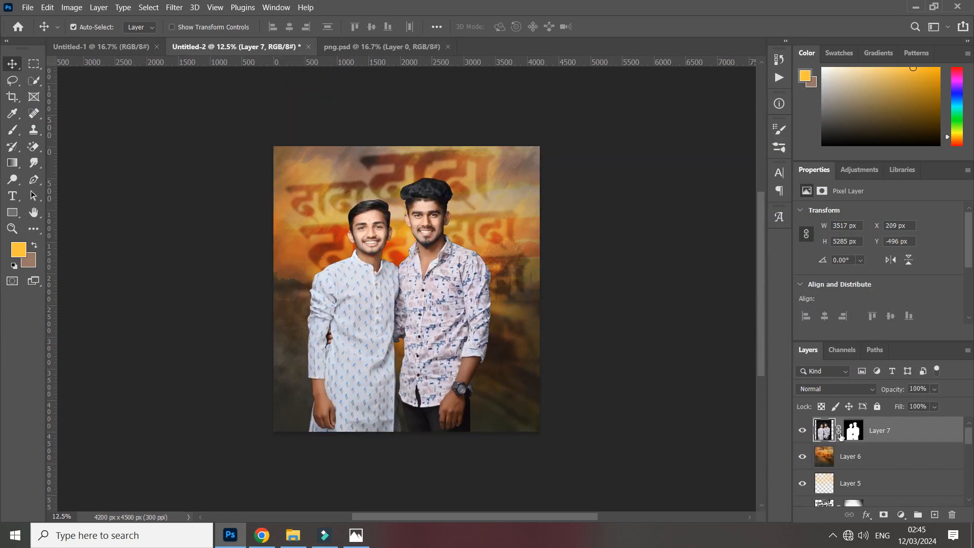
Convert the two men's layer to a smart object and add a layer mask to it.
right_click(901, 438)
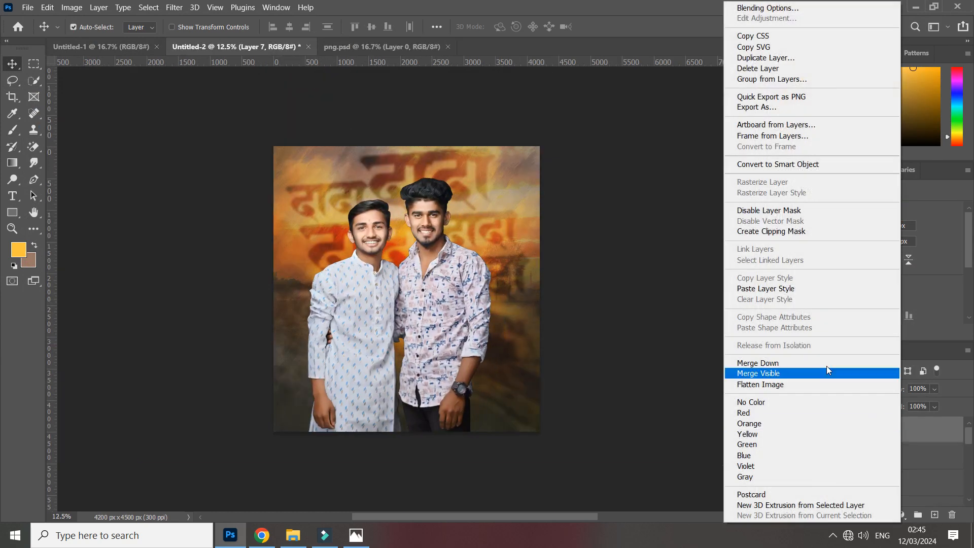
left_click(771, 164)
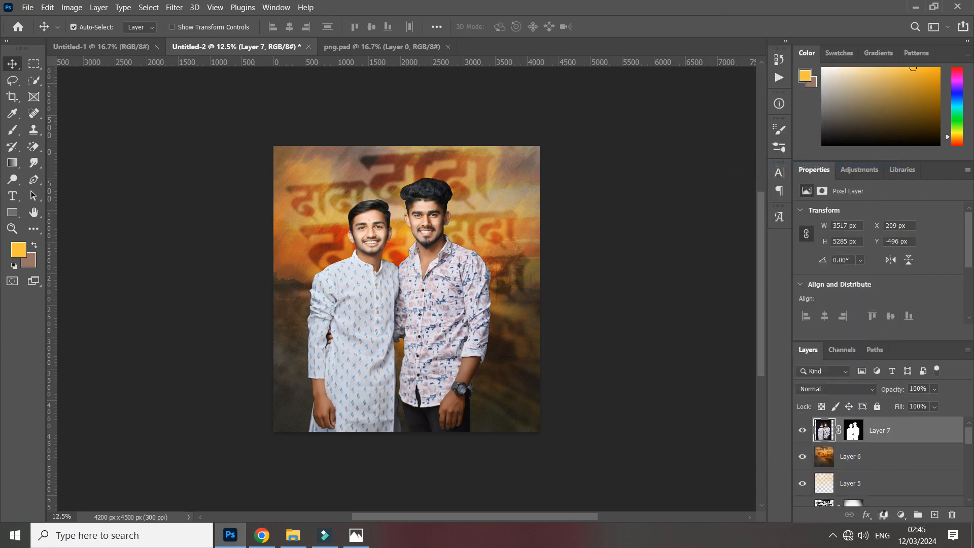
left_click(882, 515)
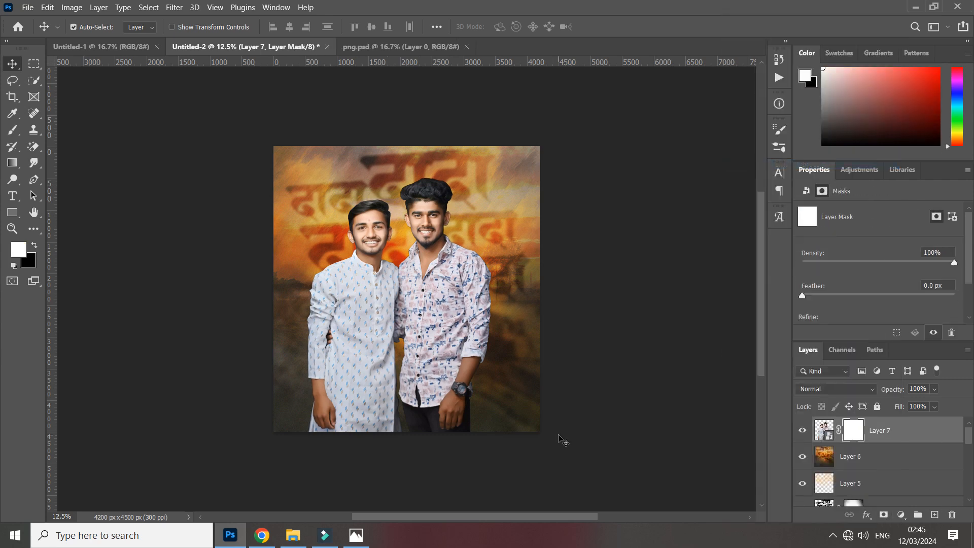
Try fading the men's lower bodies by painting black on their layer mask with the large soft round brush.
key("ctrl+minus")
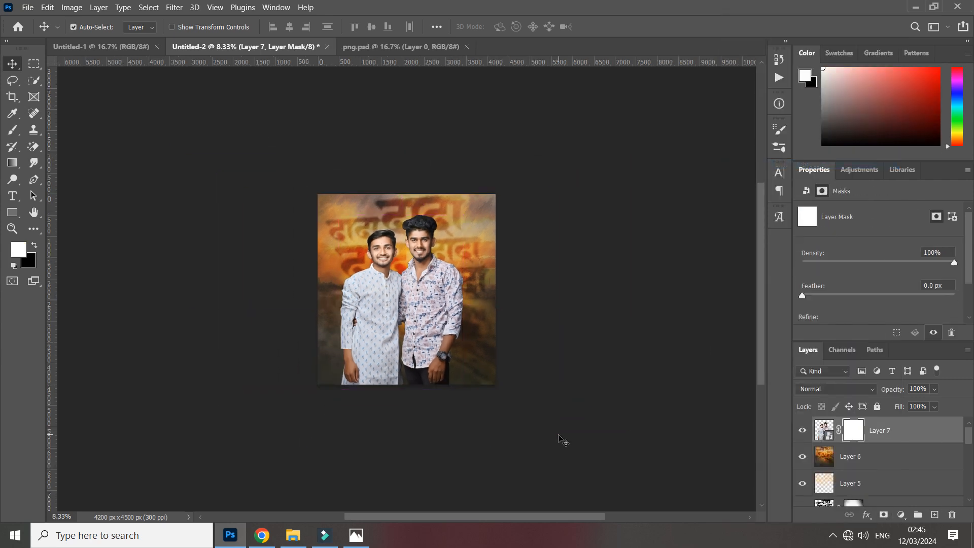
left_click(11, 133)
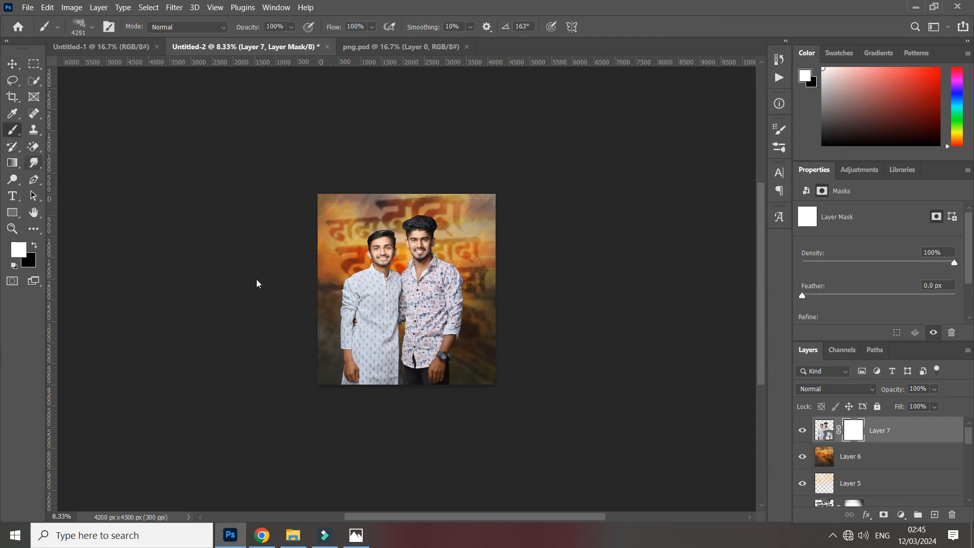
right_click(496, 315)
right_click(342, 290)
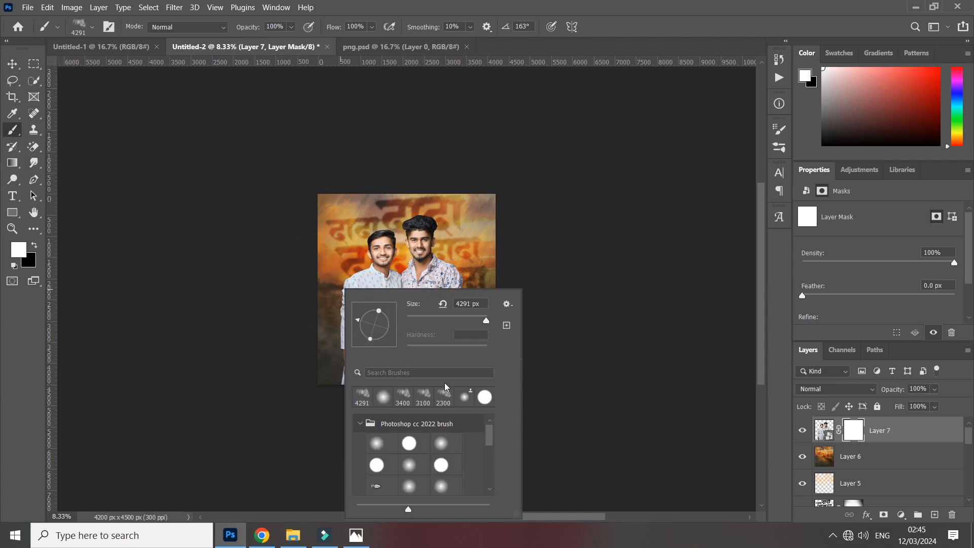
left_click(373, 443)
left_click(852, 433)
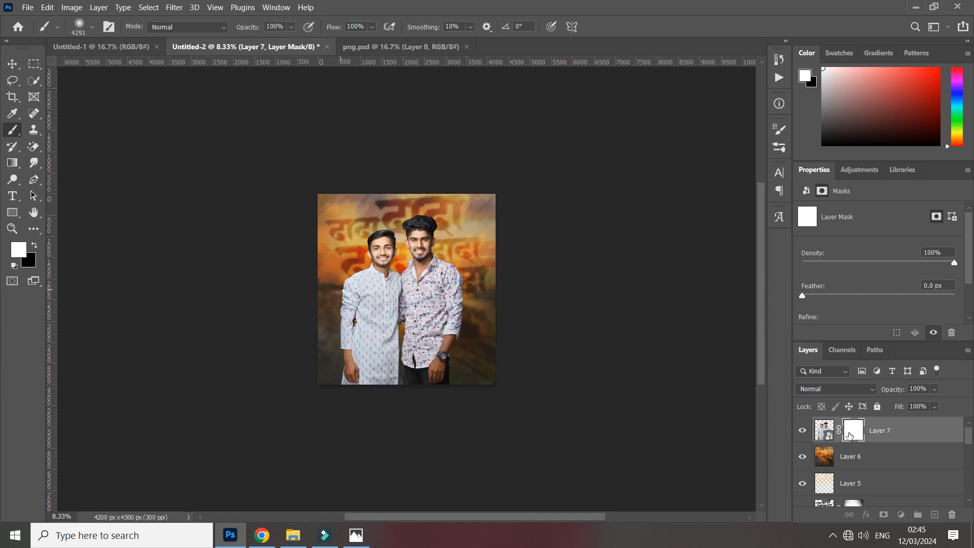
left_click_drag(416, 266, 422, 245)
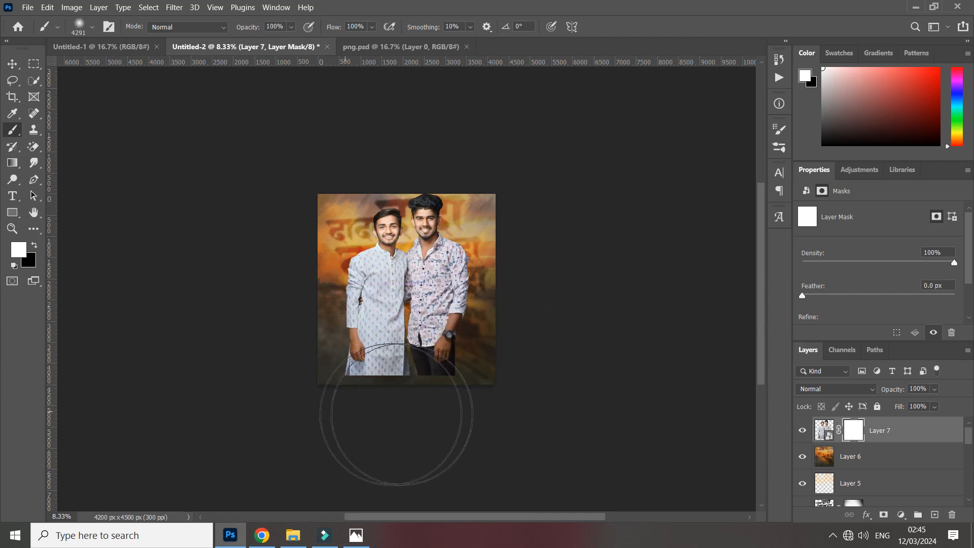
key("x")
mouse_move(426, 409)
left_mouse_down()
mouse_move(335, 410)
mouse_move(460, 416)
mouse_move(352, 400)
mouse_move(341, 388)
mouse_move(441, 402)
left_mouse_up()
Reposition the two men slightly lower in the picture.
left_click_drag(411, 238, 407, 256)
key("ctrl+z")
left_click_drag(423, 218, 418, 234)
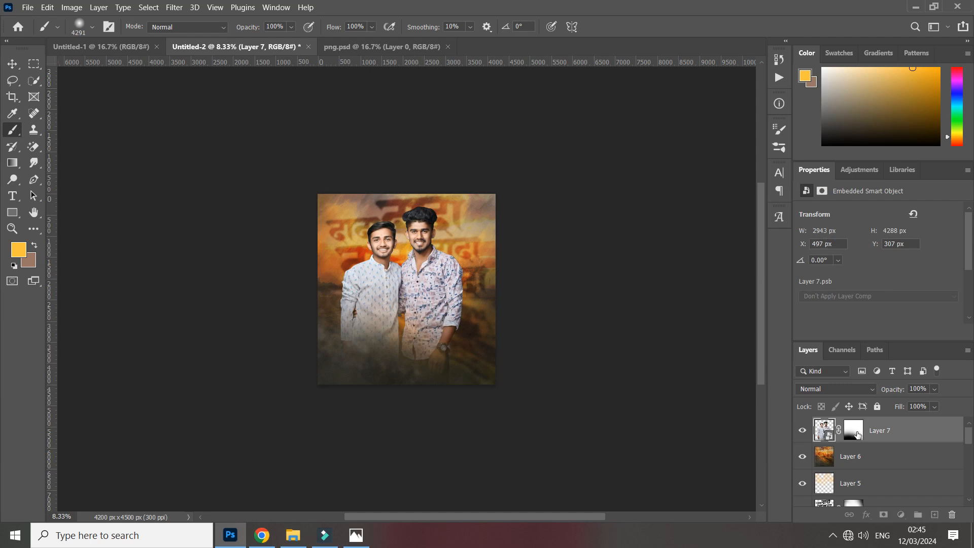
Delete the layer mask from the two men's layer while keeping the layer itself.
left_click(856, 434, "shift")
key("ctrl+plus")
key("Delete")
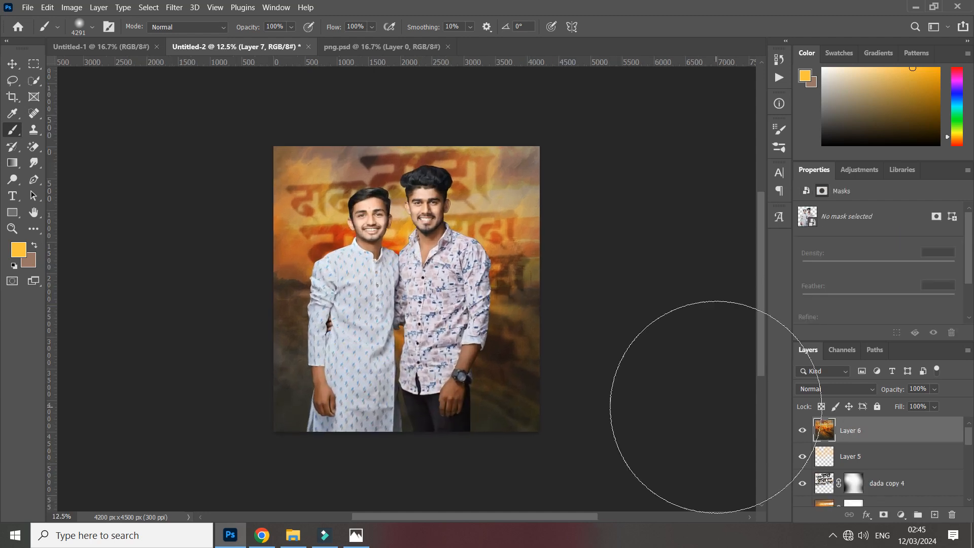
key("ctrl+z")
key("ctrl+z")
key("ctrl+z")
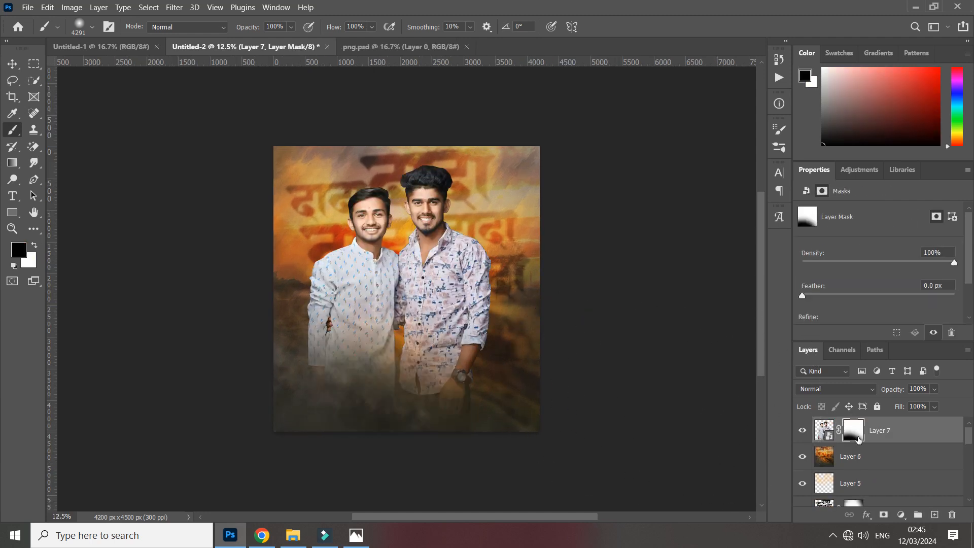
Apply the Camera Raw Filter to the men with Contrast +21, Highlights -21, Shadows +24, Whites +23, Blacks +45 and Texture +72.
left_click(12, 64)
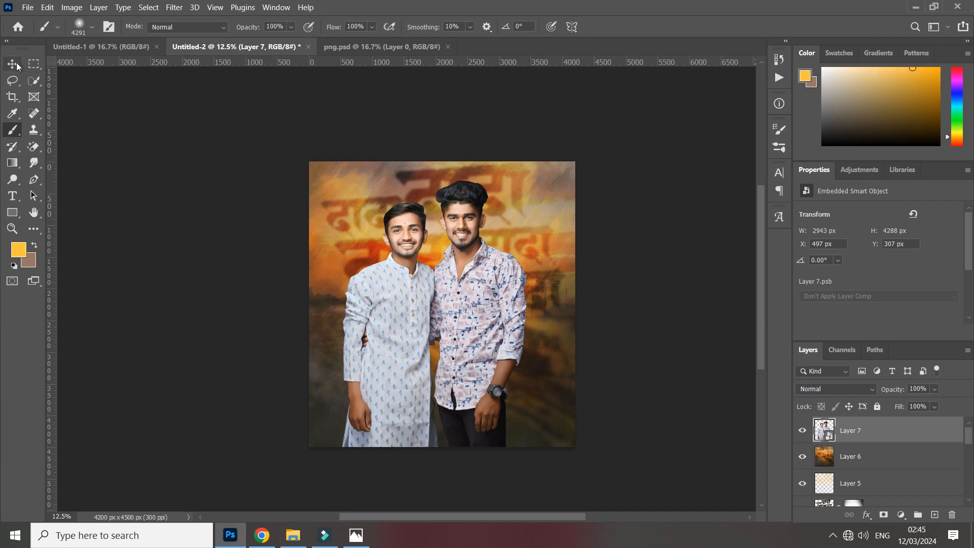
left_click(173, 7)
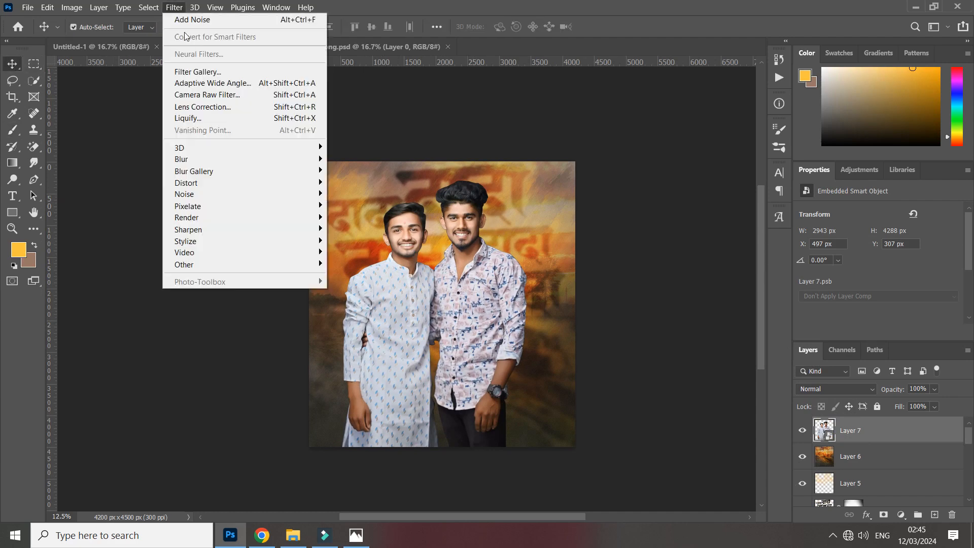
left_click(194, 94)
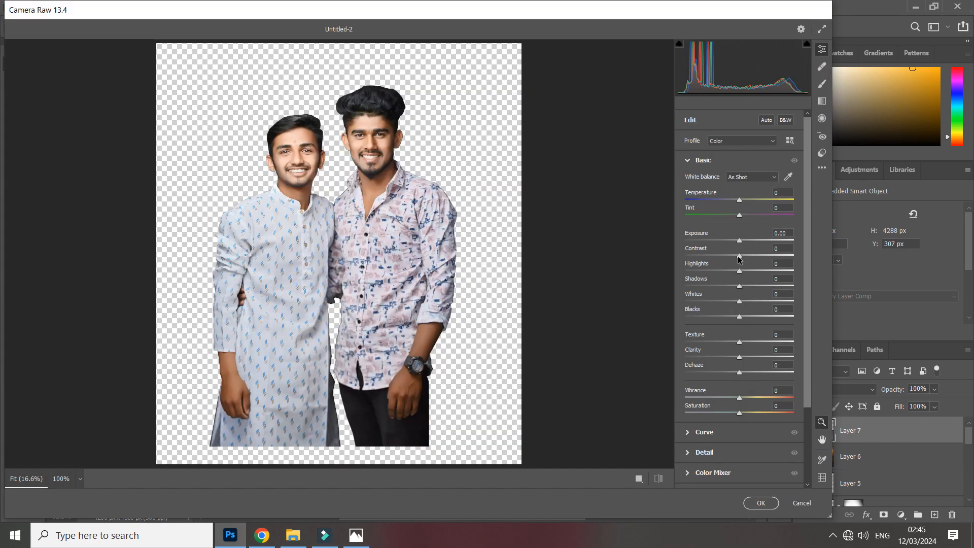
left_click_drag(738, 255, 778, 345)
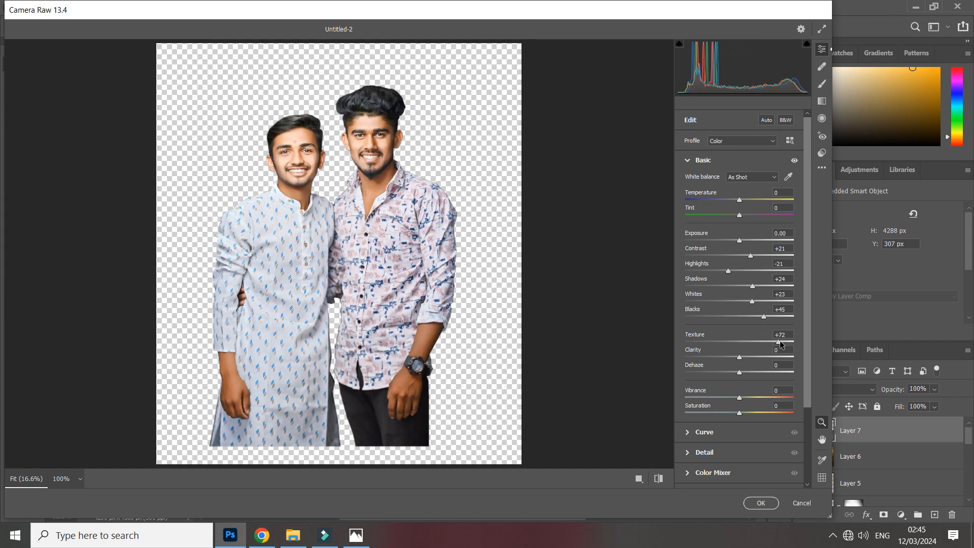
left_click(760, 503)
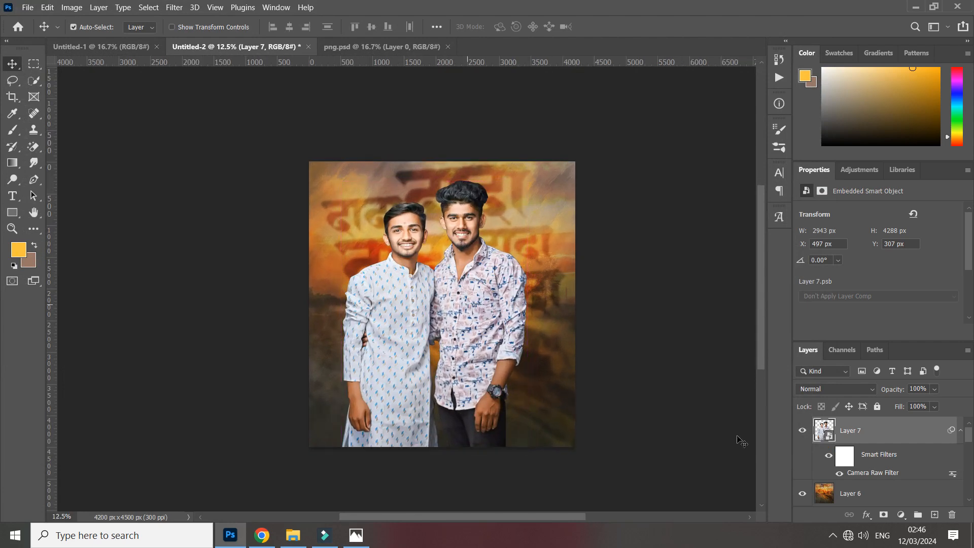
Add a new layer above the men and paint black shading across the lower picture with the textured 4291 px brush.
left_click(934, 514)
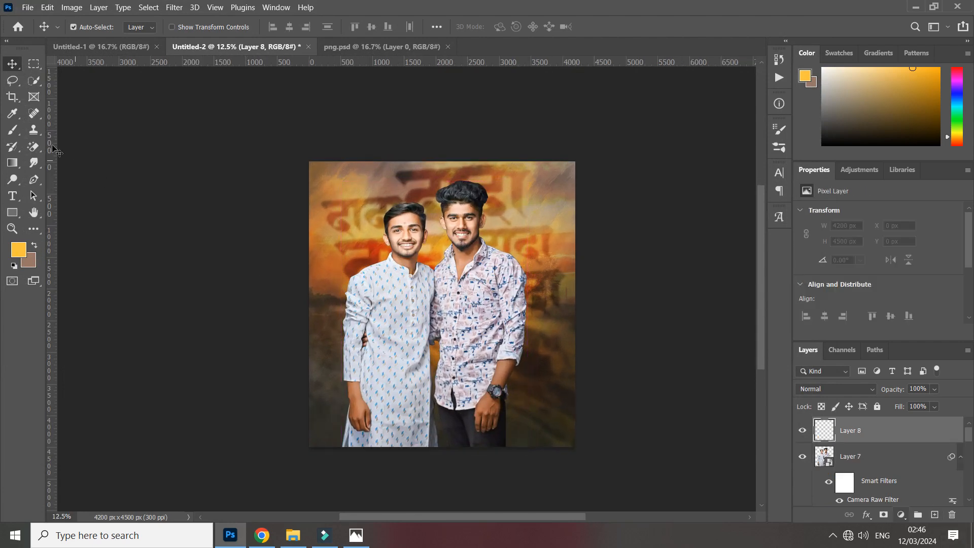
key("b")
right_click(391, 415)
left_click(432, 404)
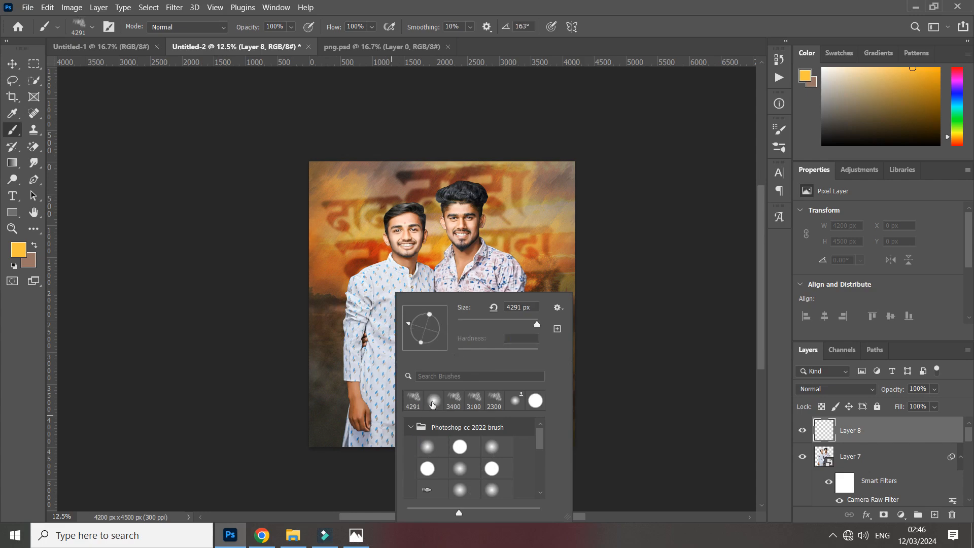
mouse_move(834, 134)
left_mouse_down()
mouse_move(823, 131)
mouse_move(821, 146)
left_mouse_up()
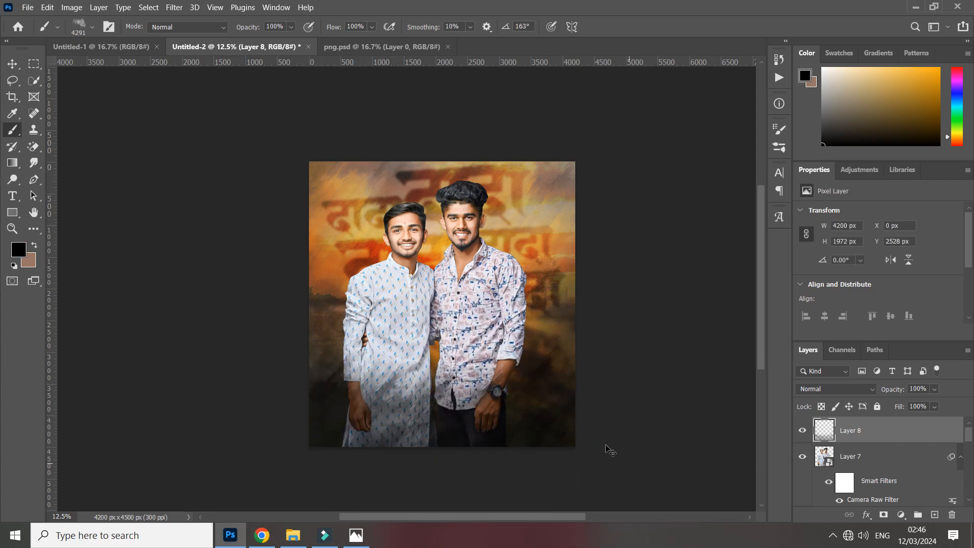
Replace the textured shading with smooth black shading along the picture's lower edge, using the soft round 4291 px brush.
right_click(439, 330)
left_click(472, 446)
mouse_move(285, 485)
left_mouse_down()
mouse_move(370, 512)
mouse_move(613, 495)
mouse_move(593, 423)
mouse_move(330, 436)
mouse_move(248, 410)
mouse_move(652, 409)
mouse_move(688, 437)
left_mouse_up()
key("ctrl+z")
key("ctrl+z")
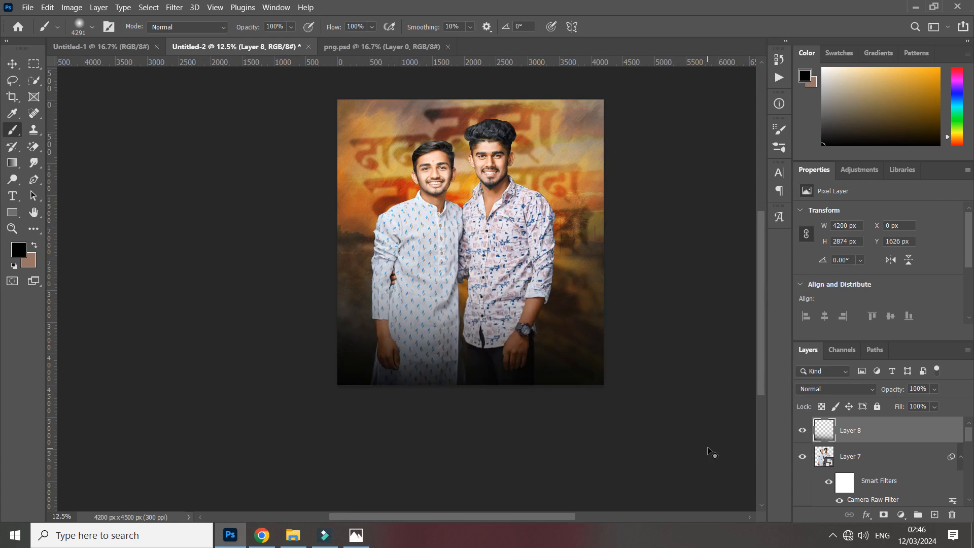
Sample a dark reddish brown from the background beside the men and paint it softly along the picture's lower edge.
key("i")
left_click(575, 296)
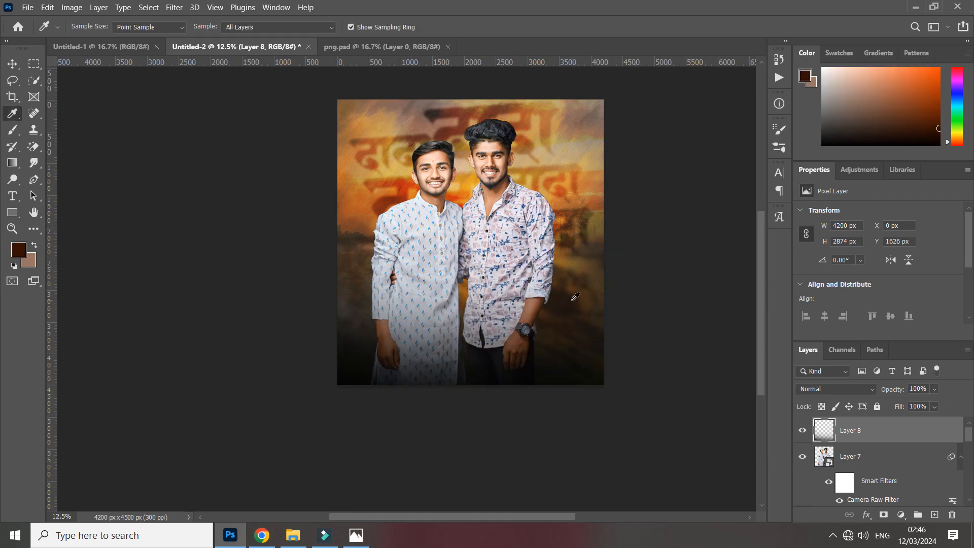
key("b")
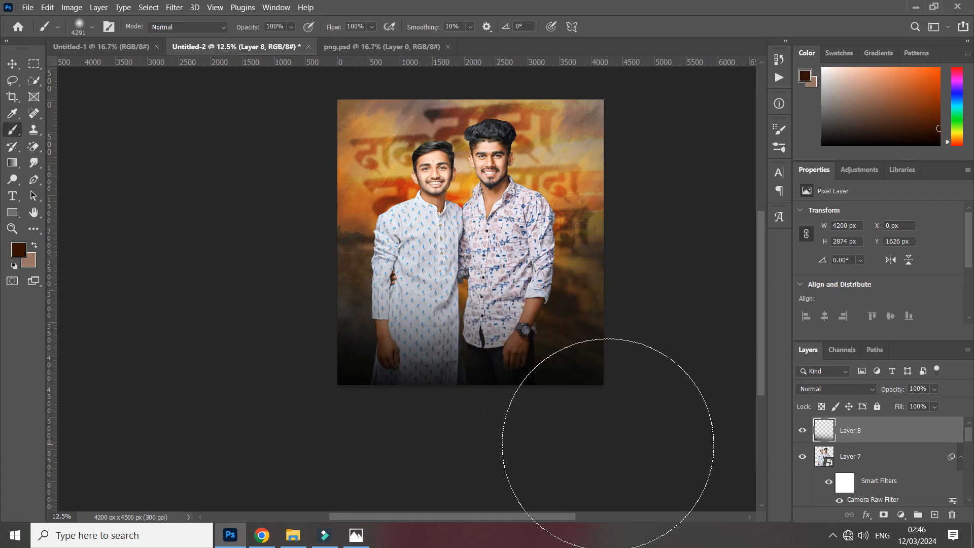
mouse_move(583, 406)
left_mouse_down()
mouse_move(497, 437)
mouse_move(355, 427)
mouse_move(198, 388)
mouse_move(271, 373)
mouse_move(371, 414)
mouse_move(589, 430)
mouse_move(679, 413)
left_mouse_up()
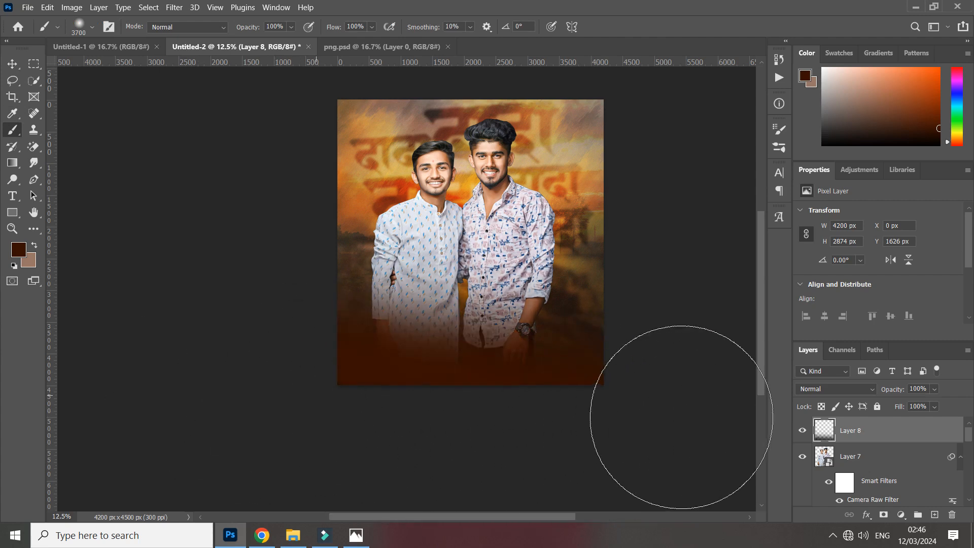
Move the two men toward the picture's right side and add a new layer directly above their layer.
left_click(12, 63)
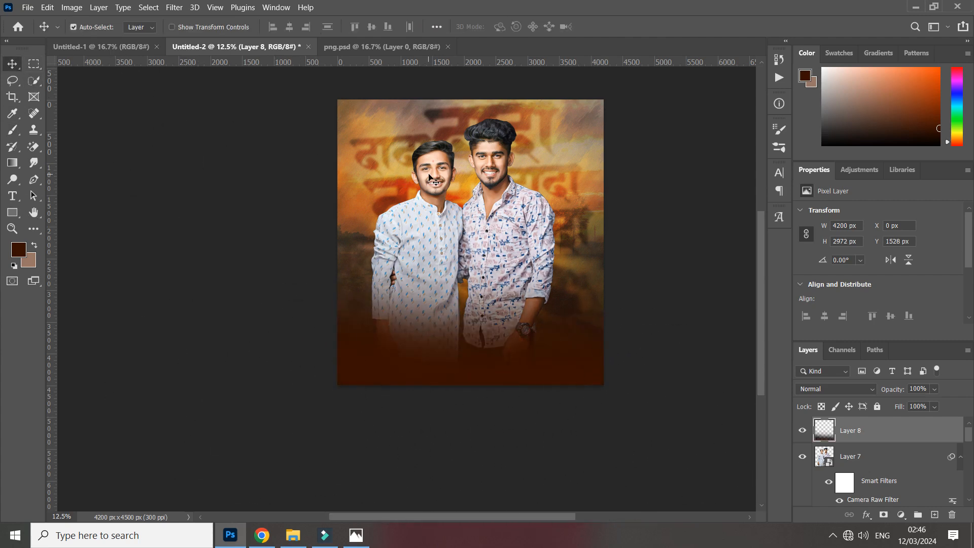
left_click_drag(428, 177, 469, 180)
left_click(934, 514)
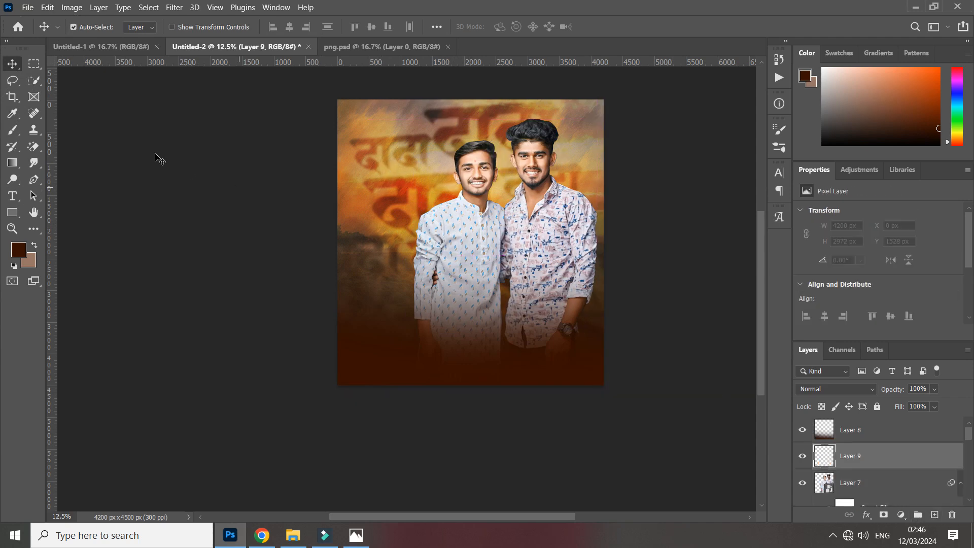
Browse the brush presets, including the Fog Brushes 2 set, for a suitable brush for the new layer.
left_click(12, 129)
right_click(476, 264)
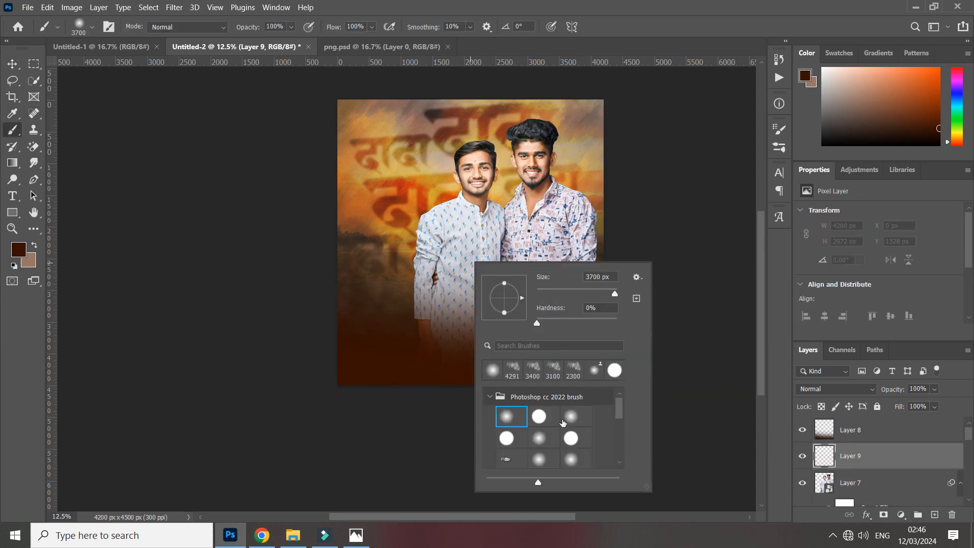
scroll(562, 422, "down", 5)
left_click(490, 441)
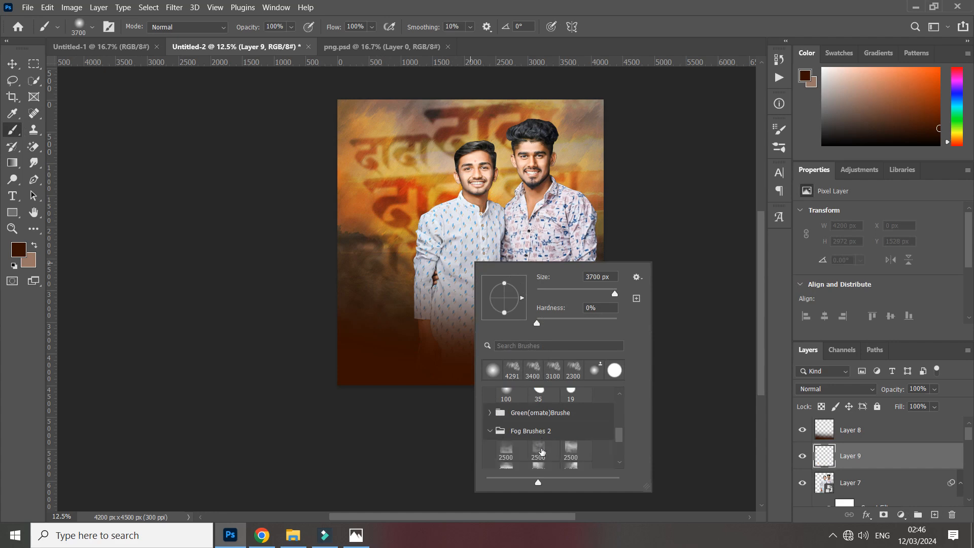
scroll(540, 452, "down", 2)
scroll(572, 439, "down", 3)
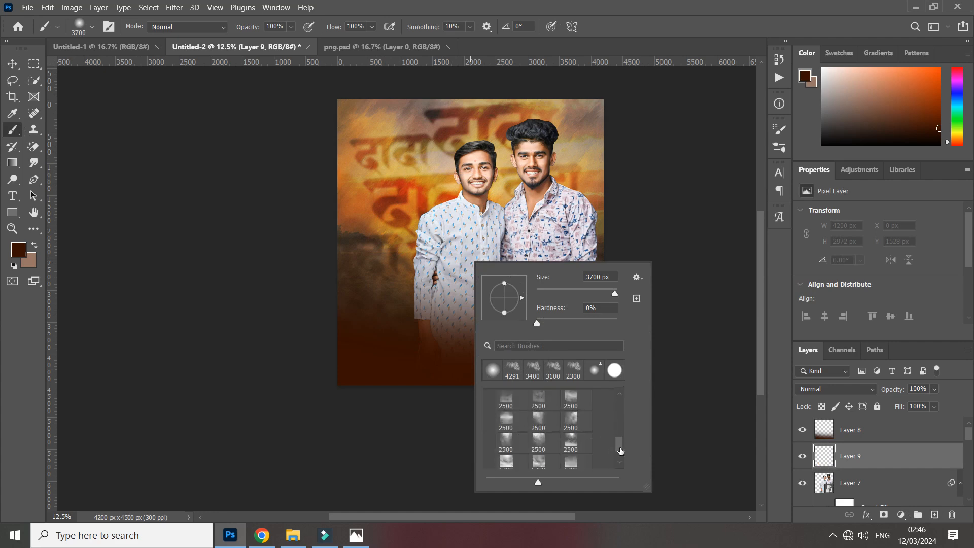
scroll(618, 461, "down", 2)
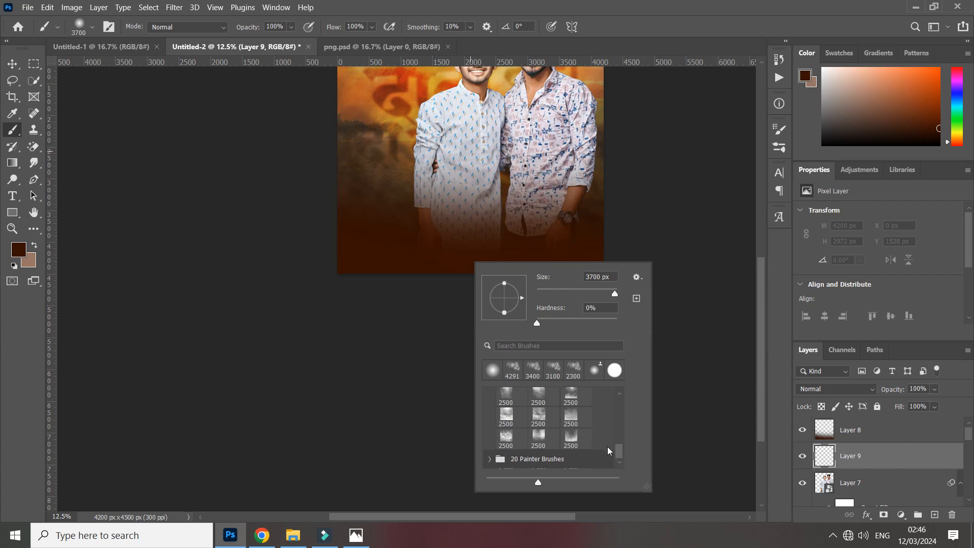
scroll(607, 444, "up", 2)
scroll(611, 445, "down", 2)
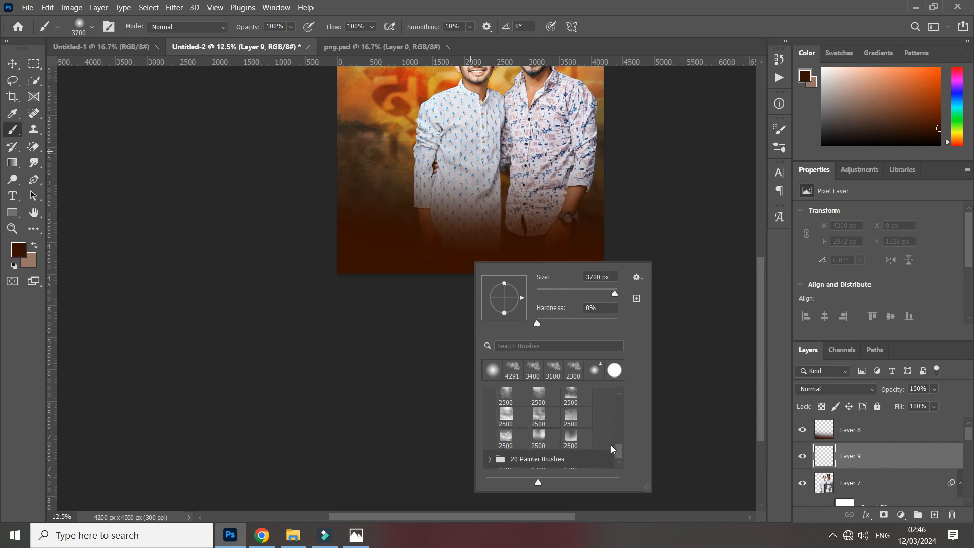
left_click(839, 456)
scroll(570, 397, "up", 3)
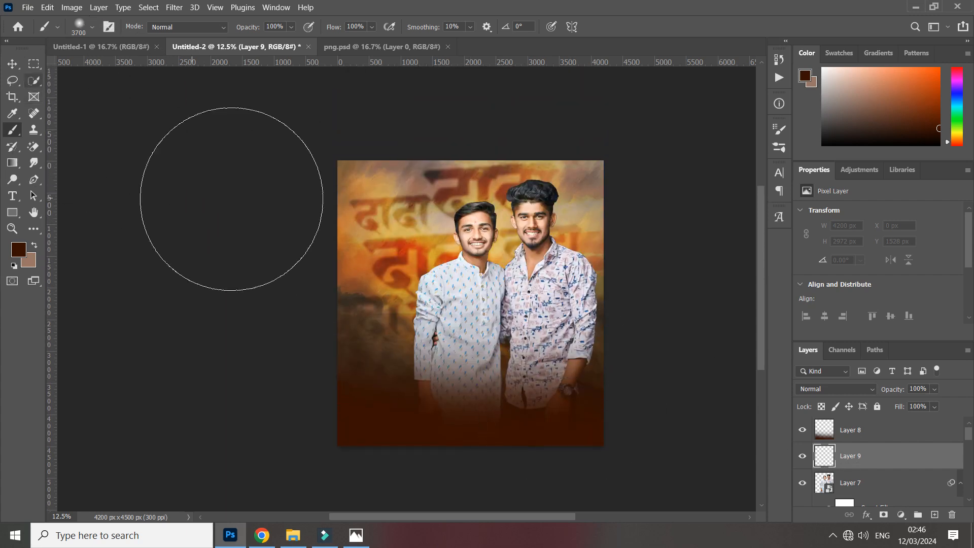
Remove the empty layer above the two men and undo their last move toward the picture's right side.
key("Delete")
key("ctrl+z")
left_click(19, 67)
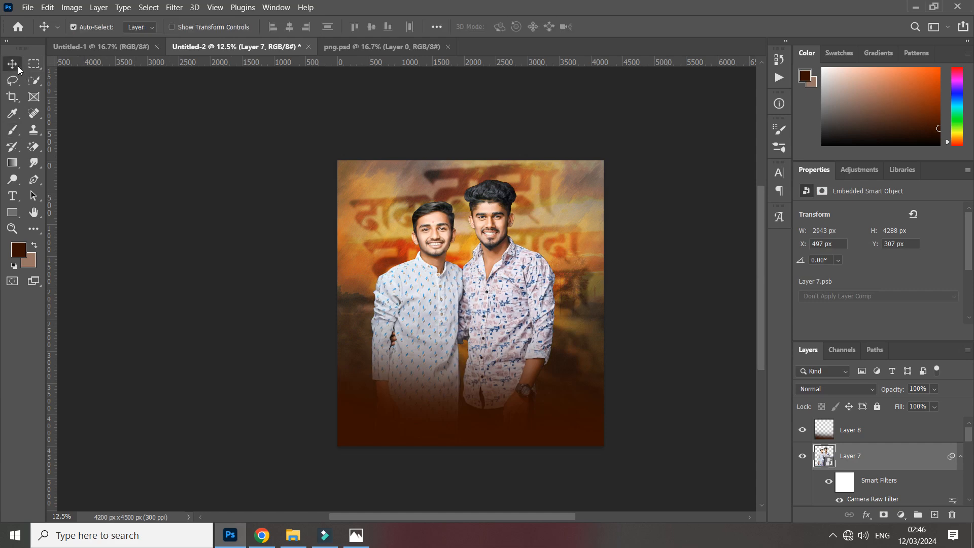
Delete the layer with the dark reddish brown shading along the picture's lower edge.
left_click(831, 431)
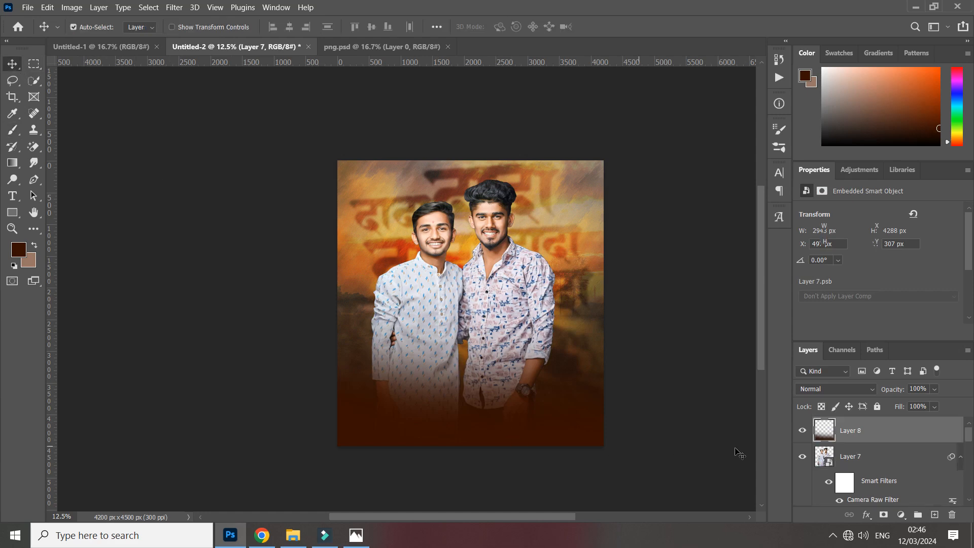
left_click(804, 434)
left_click(802, 431)
key("Delete")
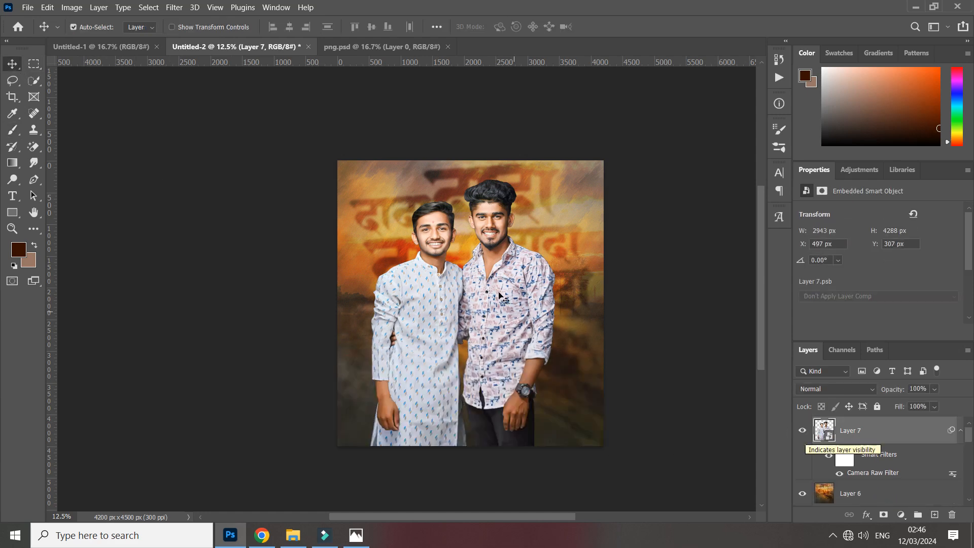
Shift the two men slightly toward the picture's left side, to X 465 px, and hide their layer.
left_click_drag(497, 244, 496, 244)
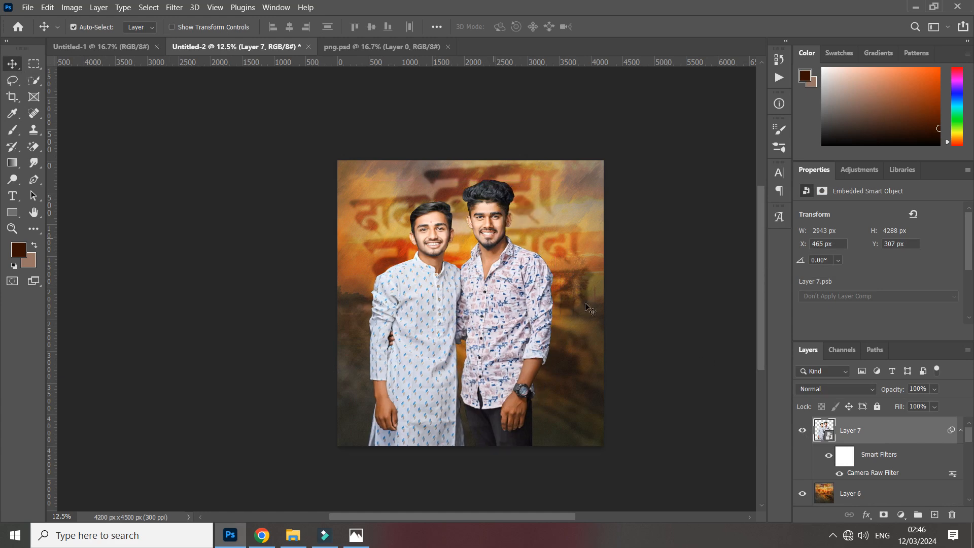
left_click(802, 430)
Examine the bare background close up and as a whole, from the दादा lettering down to the dark lower area.
key("ctrl+plus")
key("ctrl+plus")
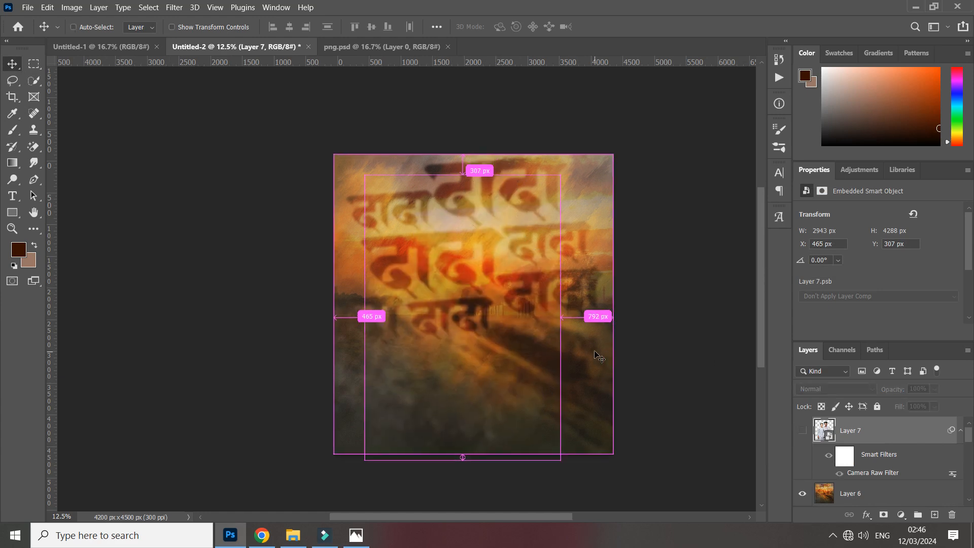
key("ctrl+minus")
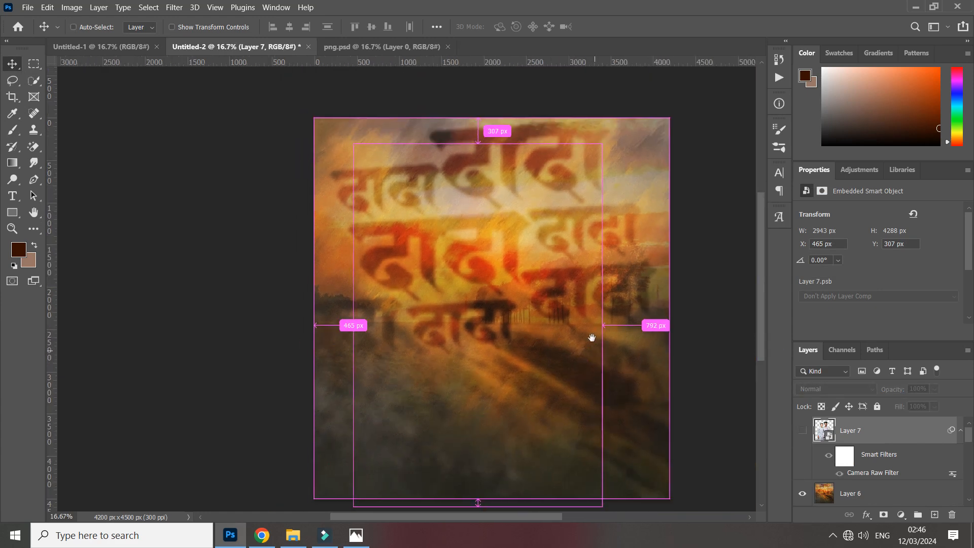
left_click_drag(591, 337, 557, 331)
scroll(971, 458, "down", 3)
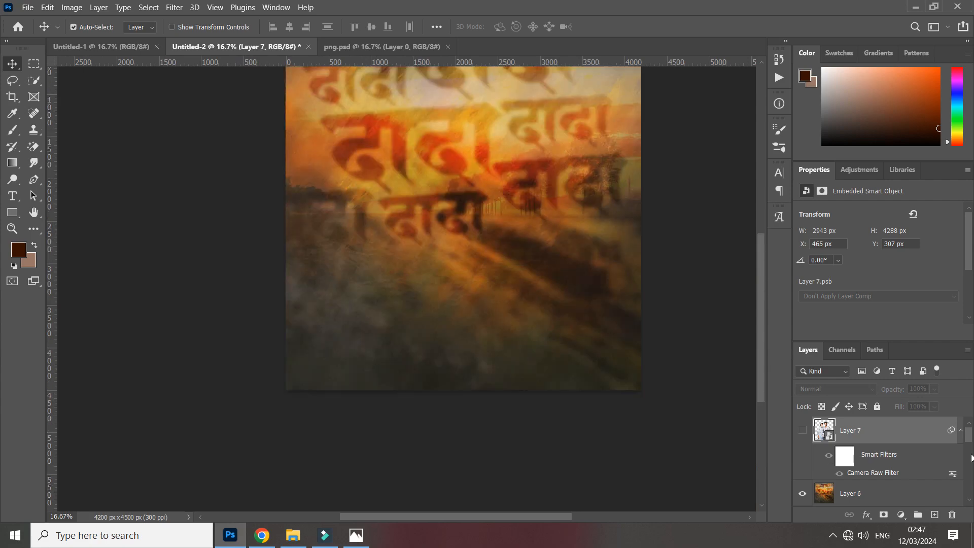
mouse_move(968, 442)
left_mouse_down()
mouse_move(971, 500)
mouse_move(973, 436)
left_mouse_up()
key("ctrl+minus")
left_click_drag(443, 263, 444, 291)
key("ctrl+plus")
key("ctrl+plus")
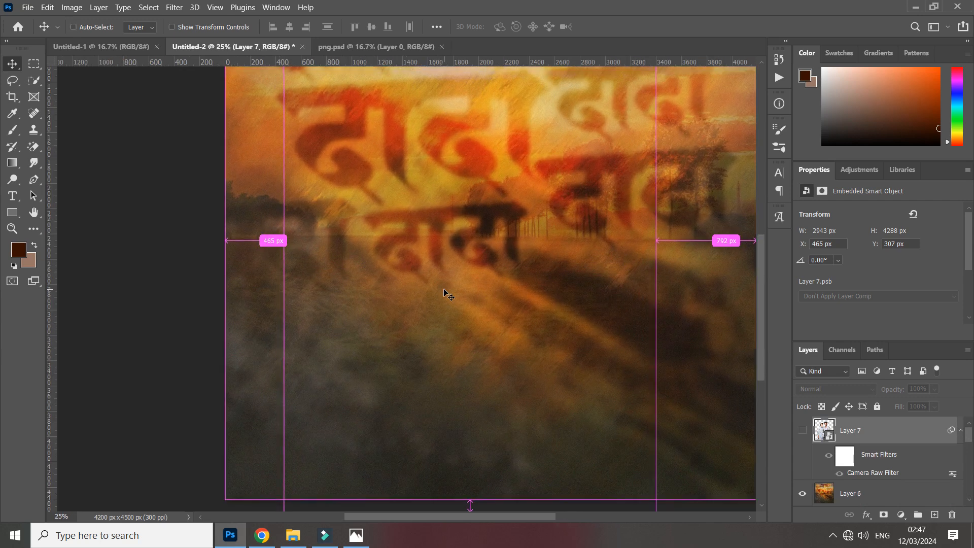
key("ctrl+minus")
key("ctrl+minus")
key("ctrl+plus")
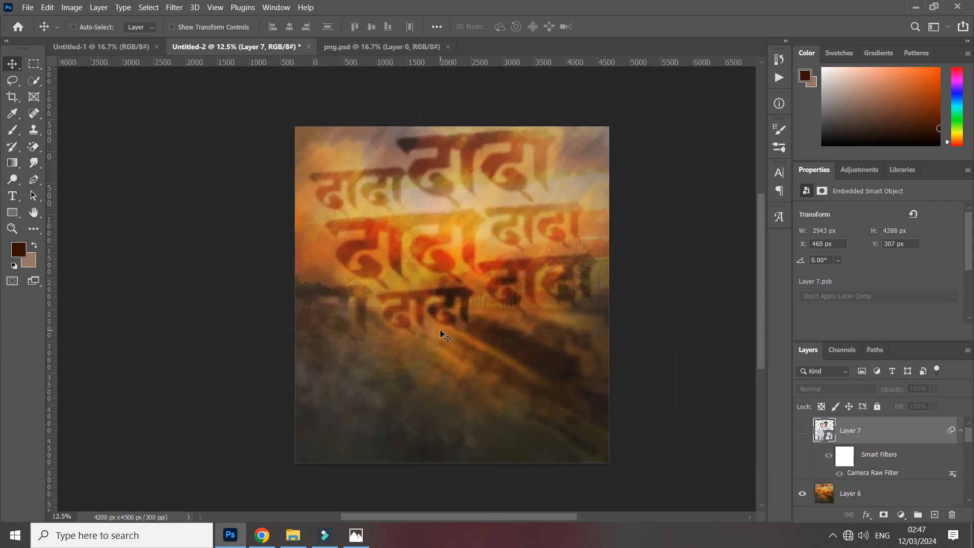
key("ctrl+minus")
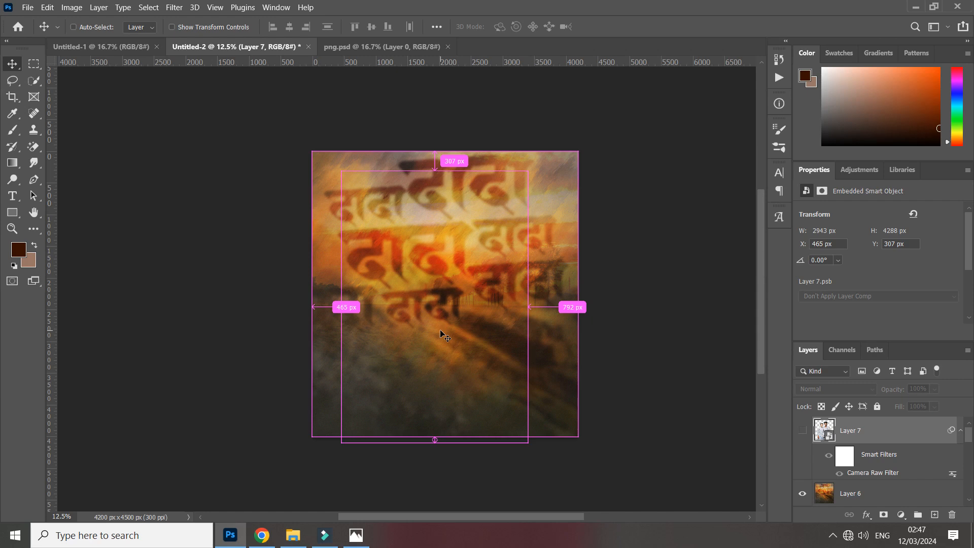